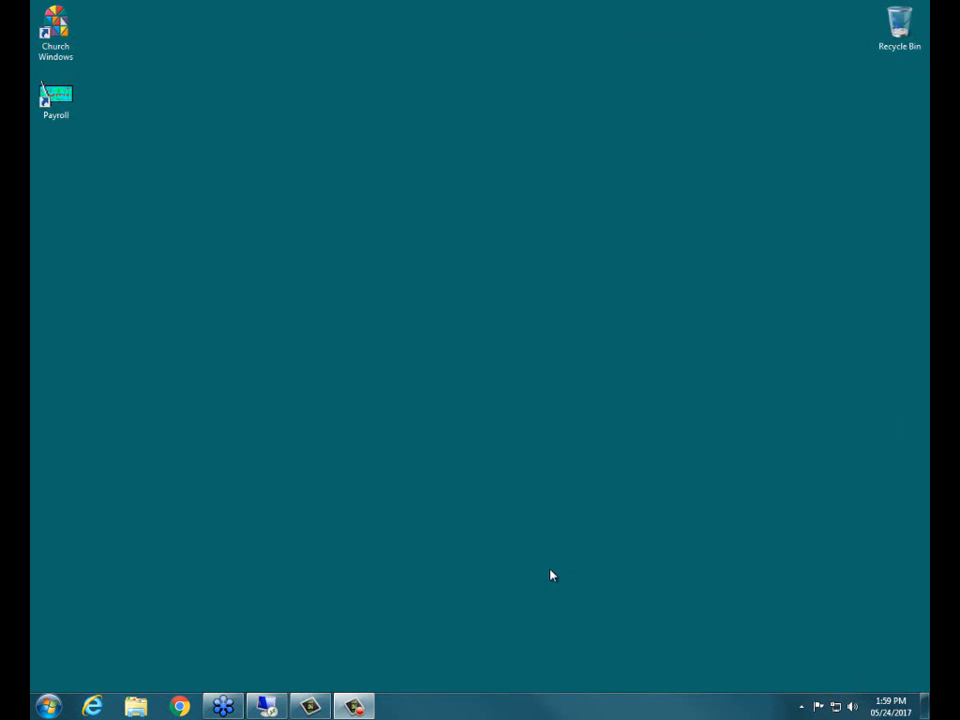
- Bring the supvm-w8_2 Remote Desktop session to the front from the taskbar
left_click(266, 706)
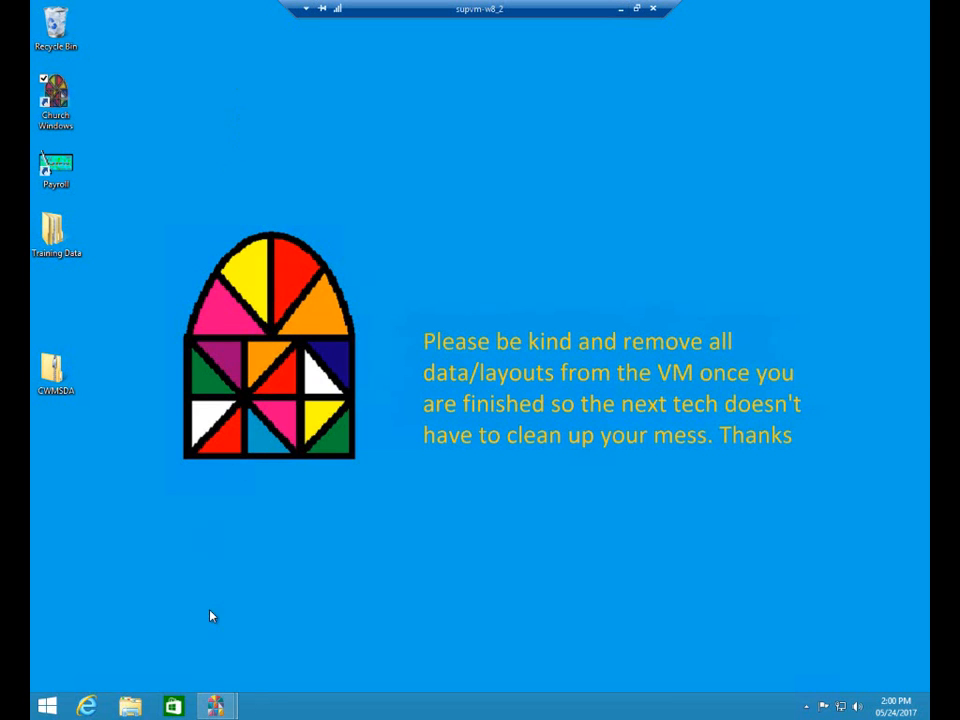
- Bring the Church Windows Software launcher window forward from its taskbar thumbnail
mouse_move(215, 706)
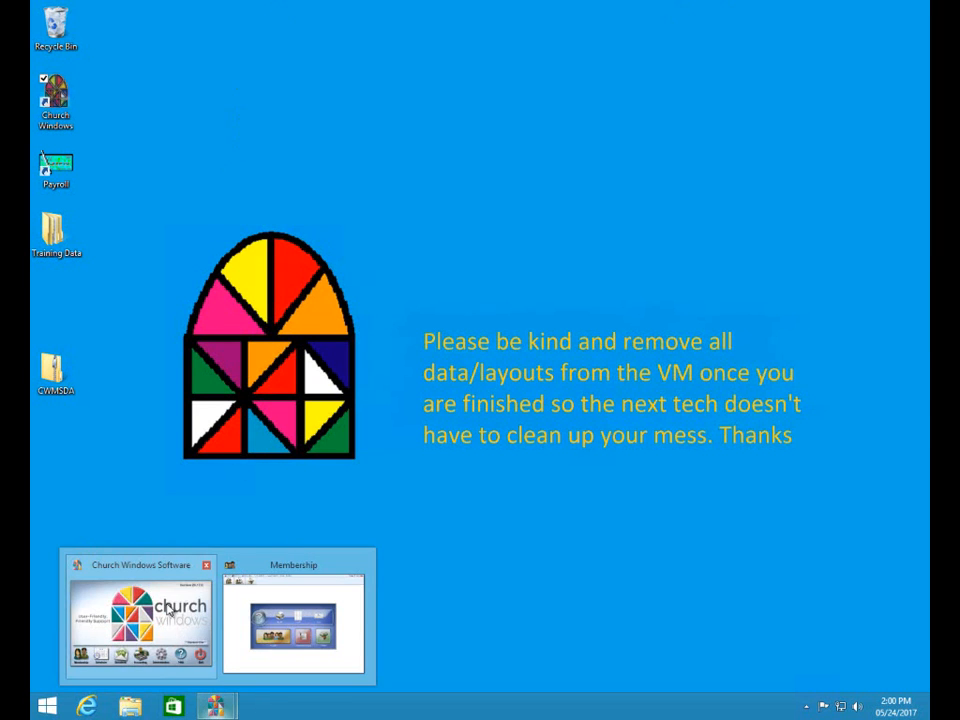
left_click(138, 577)
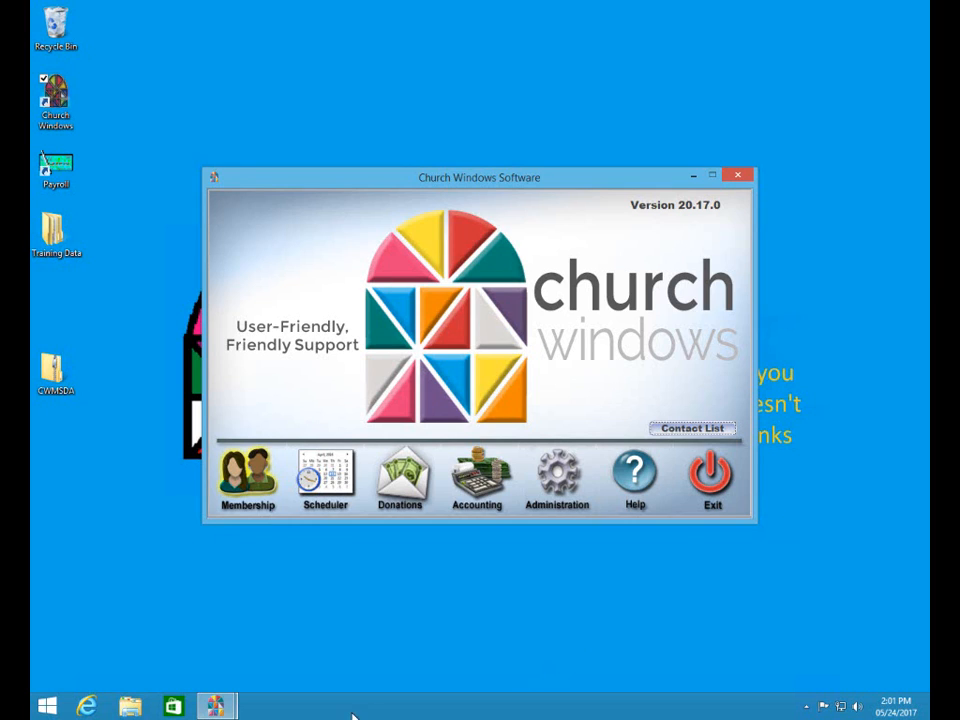
mouse_move(221, 709)
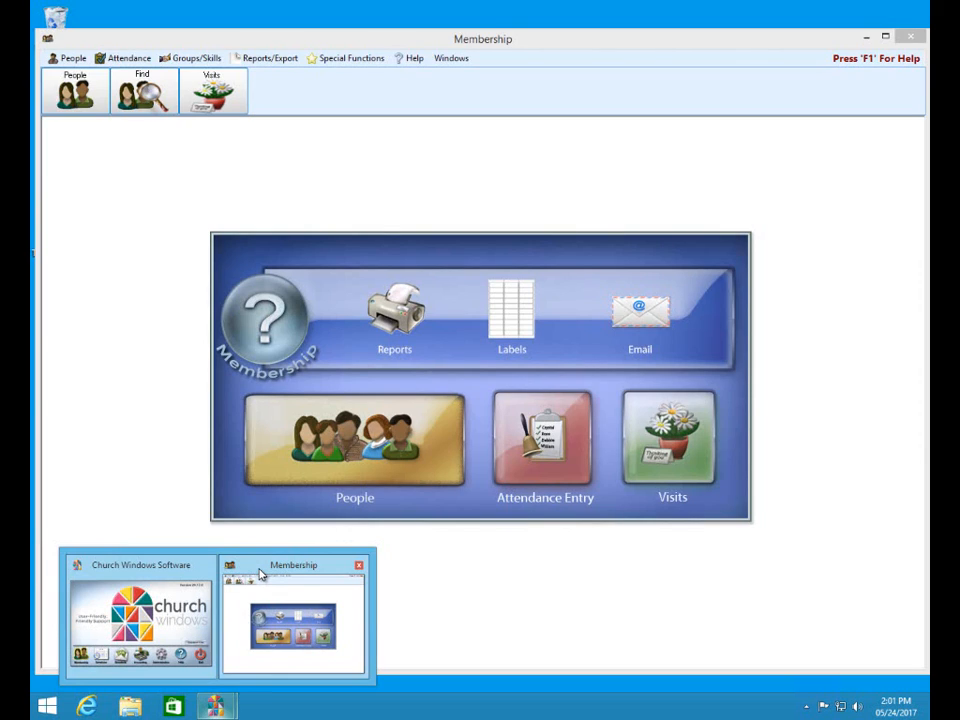
- Switch to Membership, minimize it, restore it from the launcher, then maximize it full-screen
left_click(260, 573)
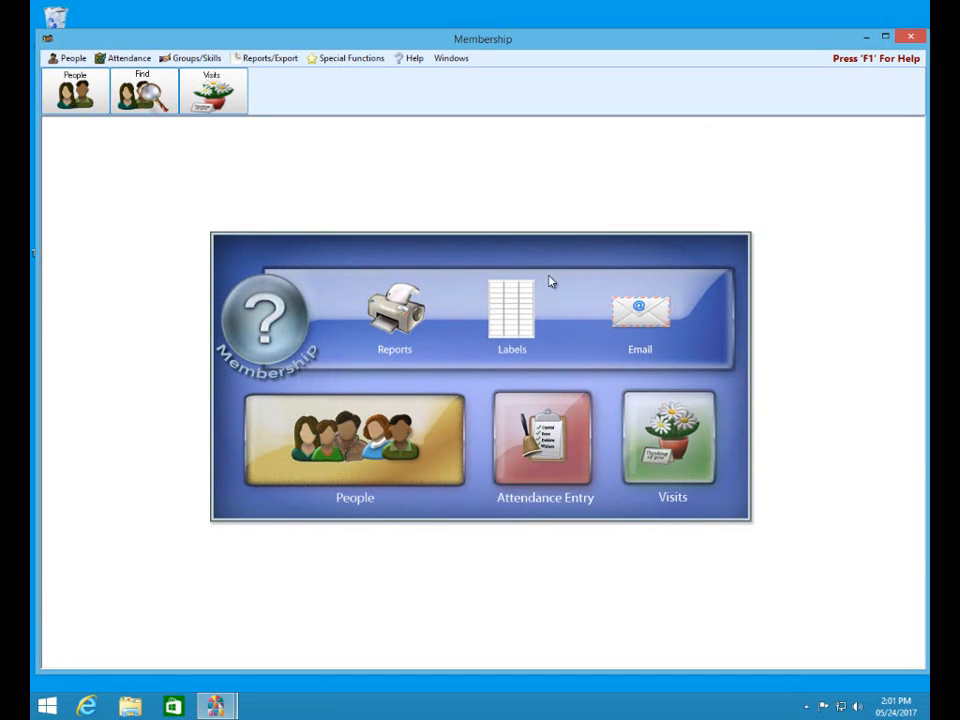
left_click(866, 40)
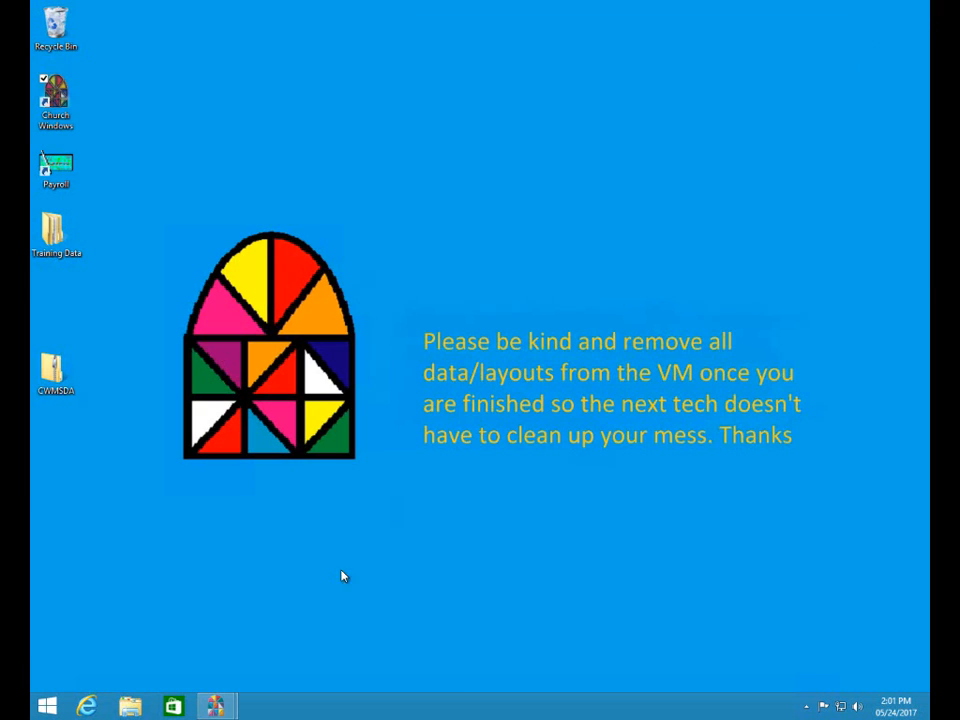
left_click(128, 578)
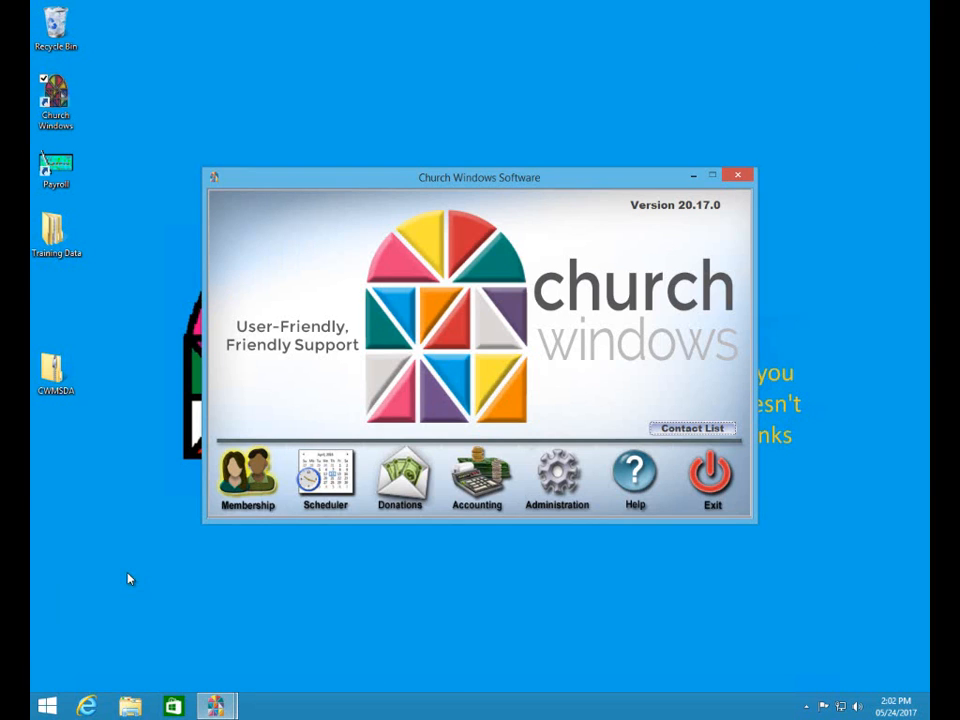
left_click(252, 479)
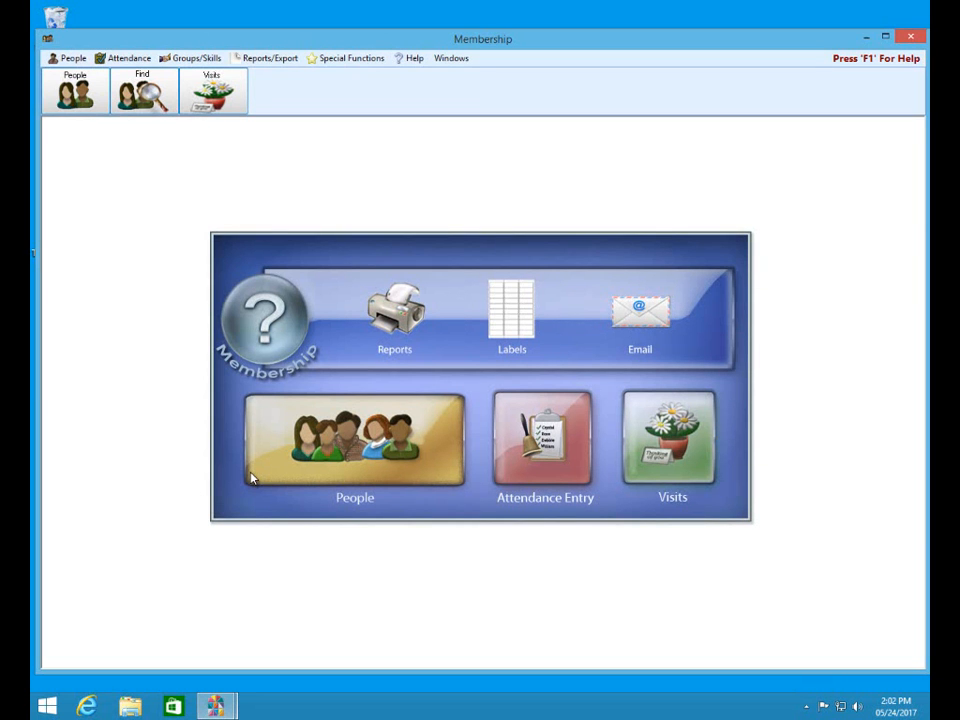
left_click(885, 36)
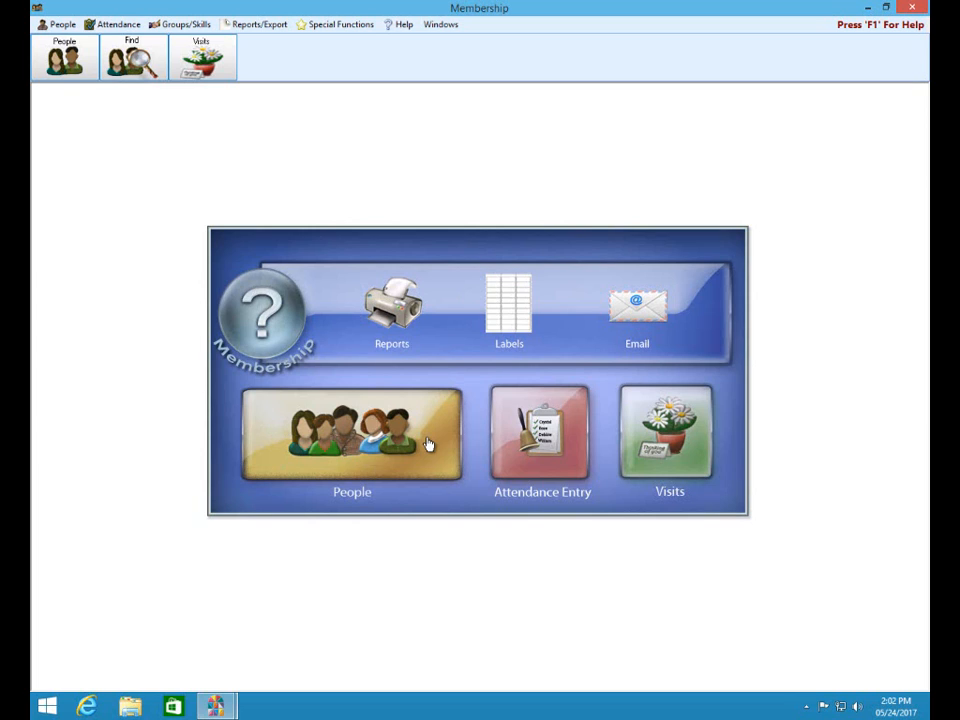
- Open the People records screen and maximize it within the Membership window
left_click(338, 446)
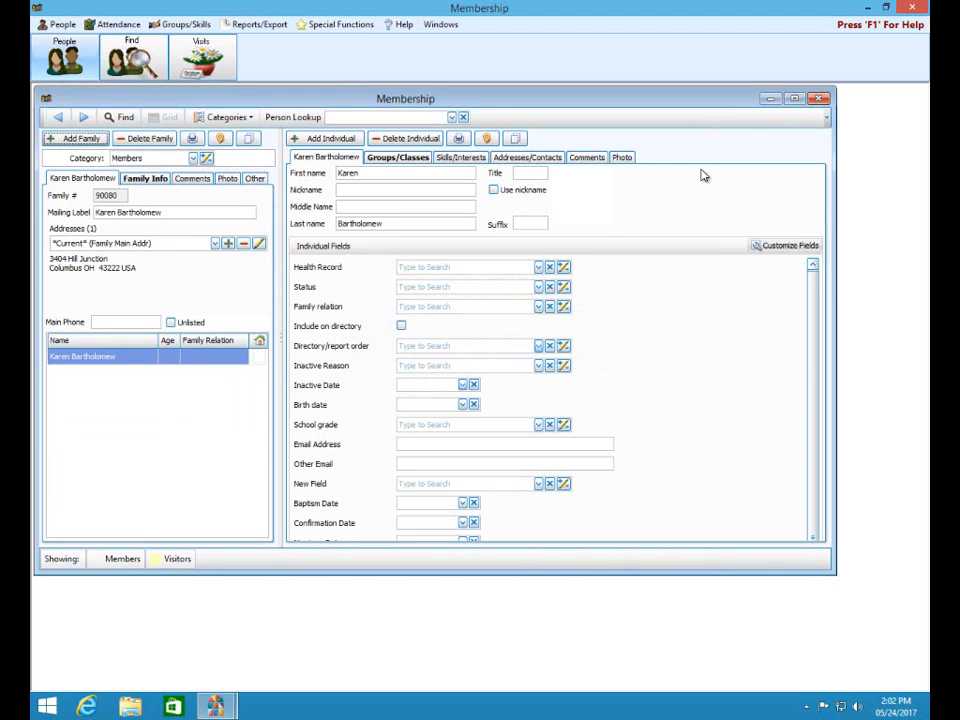
left_click(793, 98)
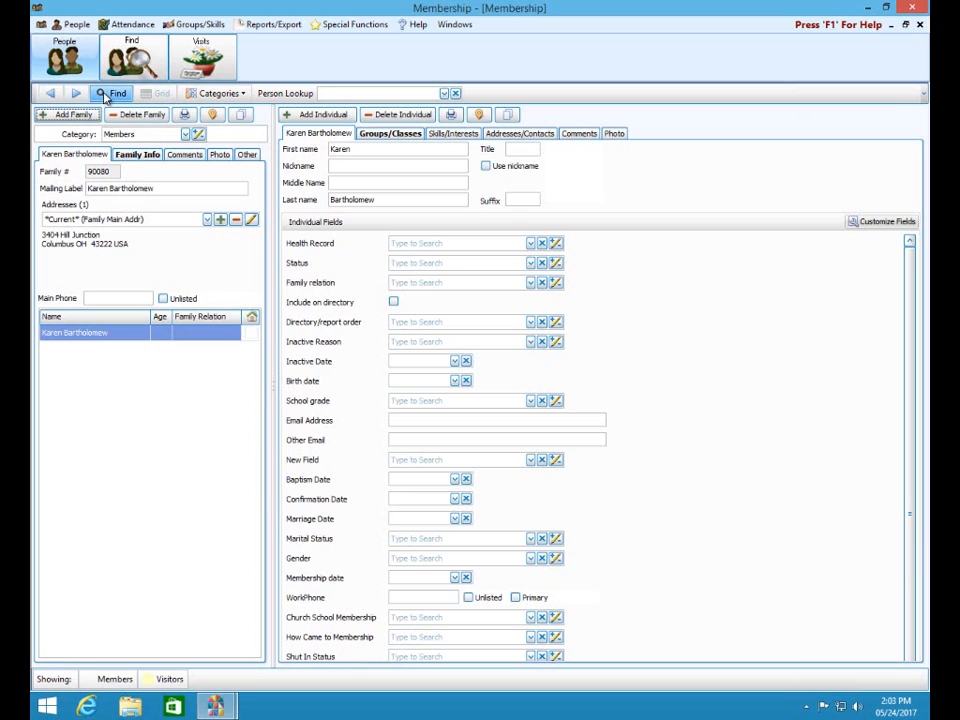
left_click(244, 96)
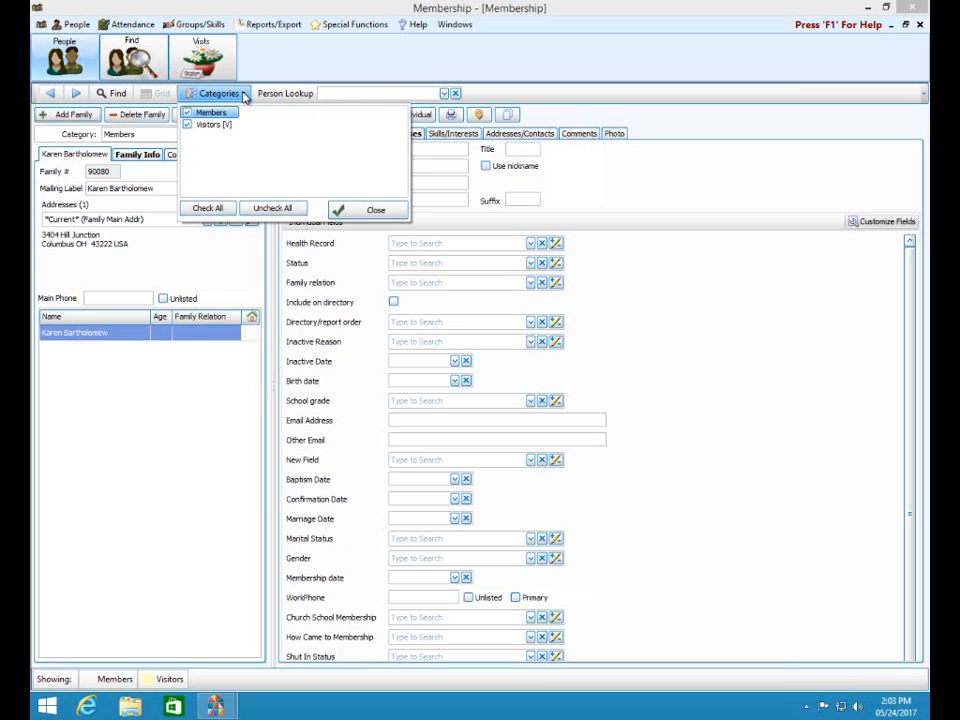
- Filter the family list to Members only, then Visitors only, then both Members and Visitors
left_click(189, 126)
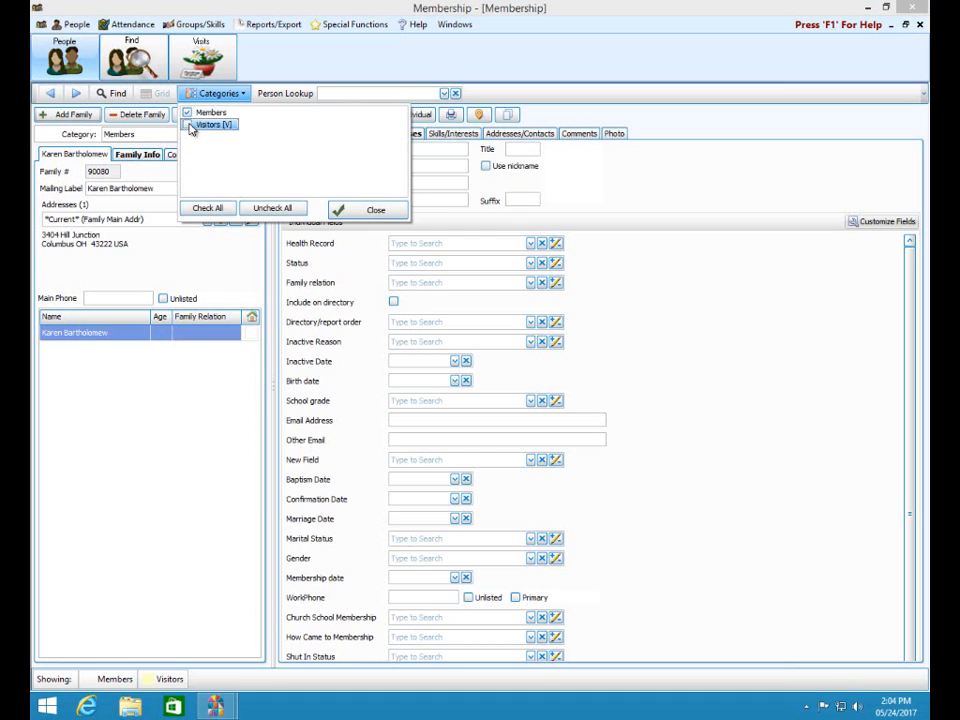
left_click(375, 211)
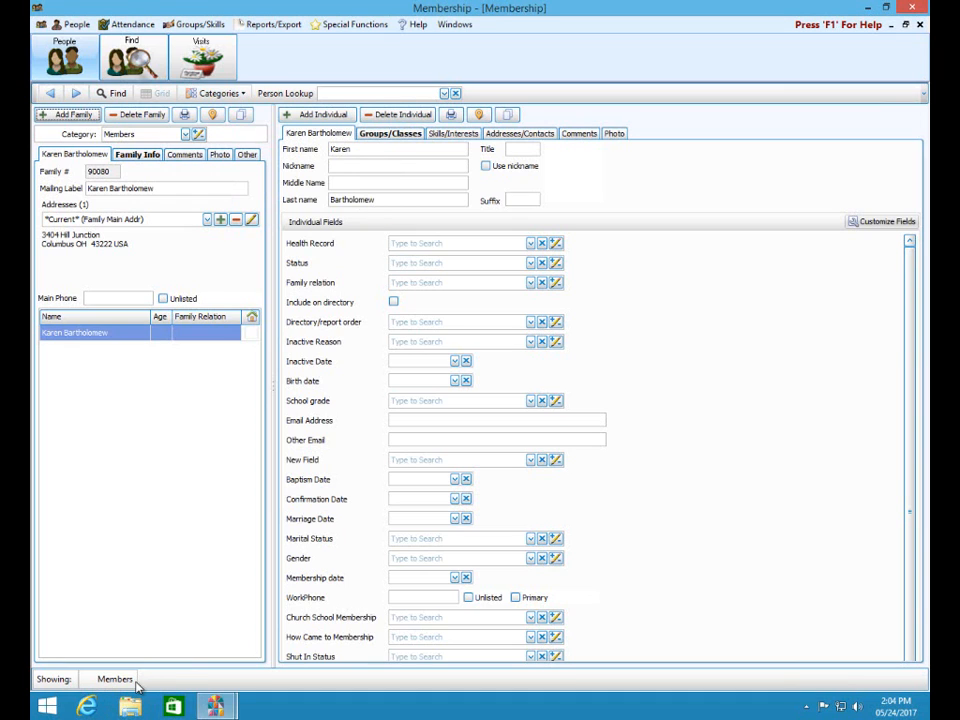
left_click(245, 93)
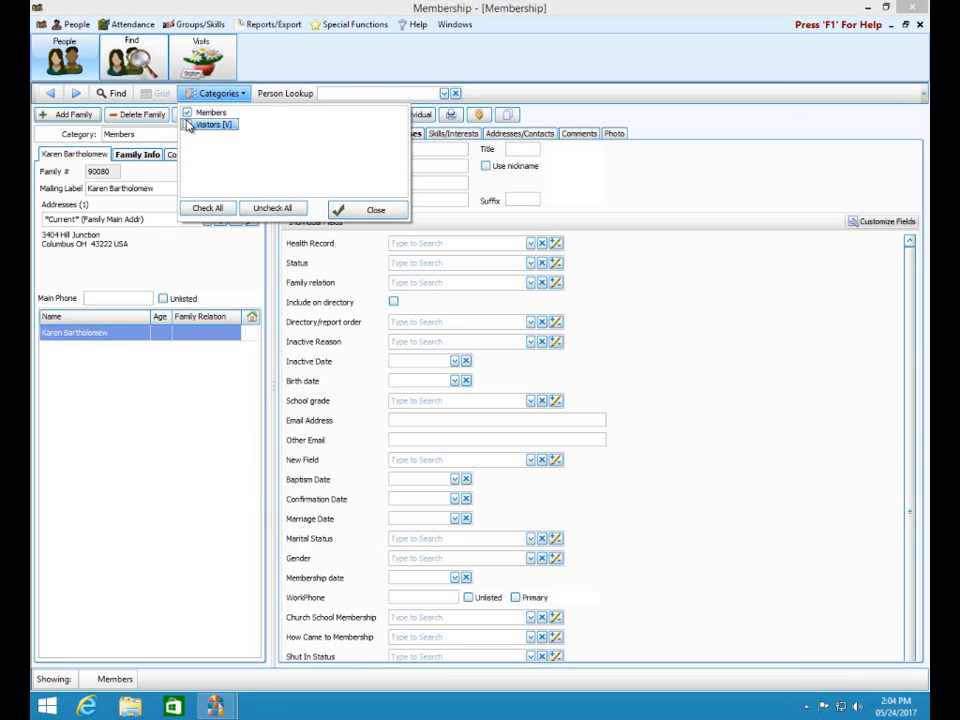
left_click(187, 125)
left_click(187, 112)
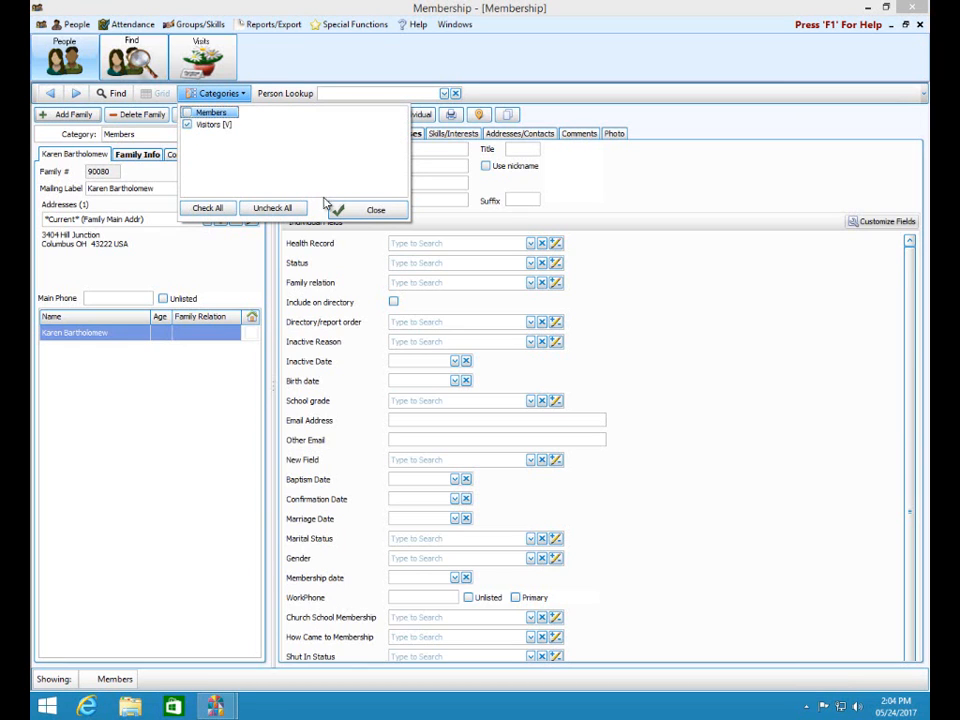
left_click(372, 210)
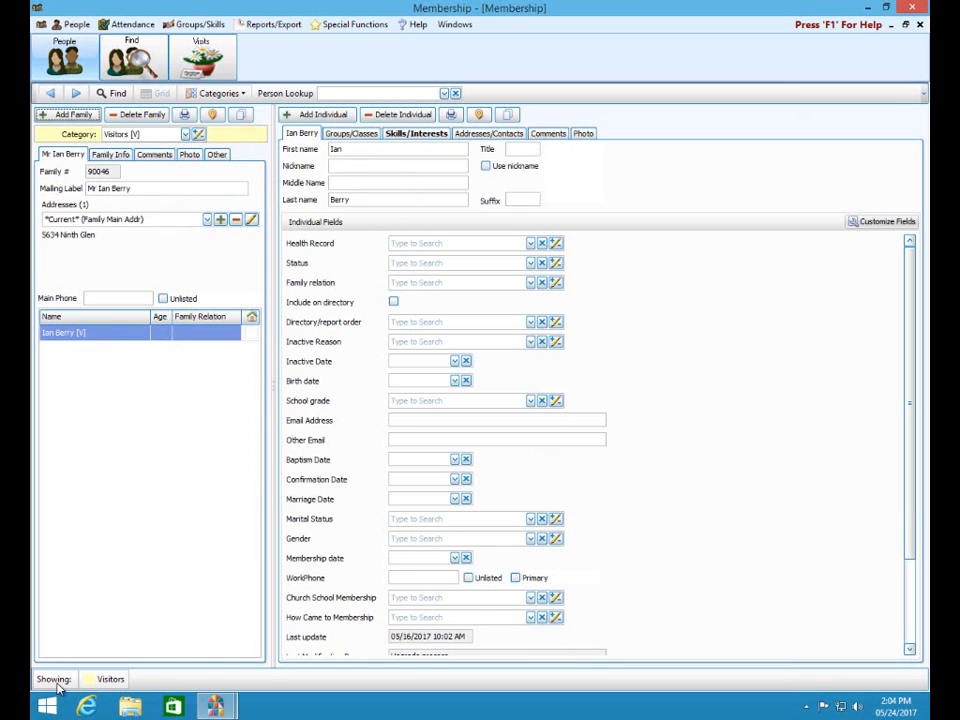
left_click(245, 95)
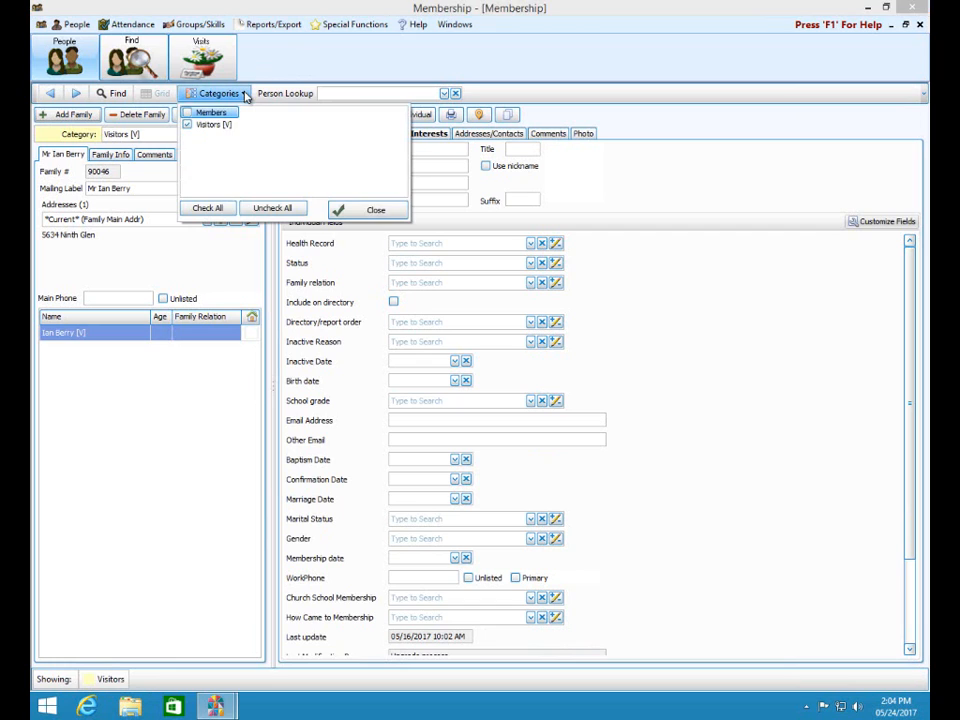
left_click(187, 112)
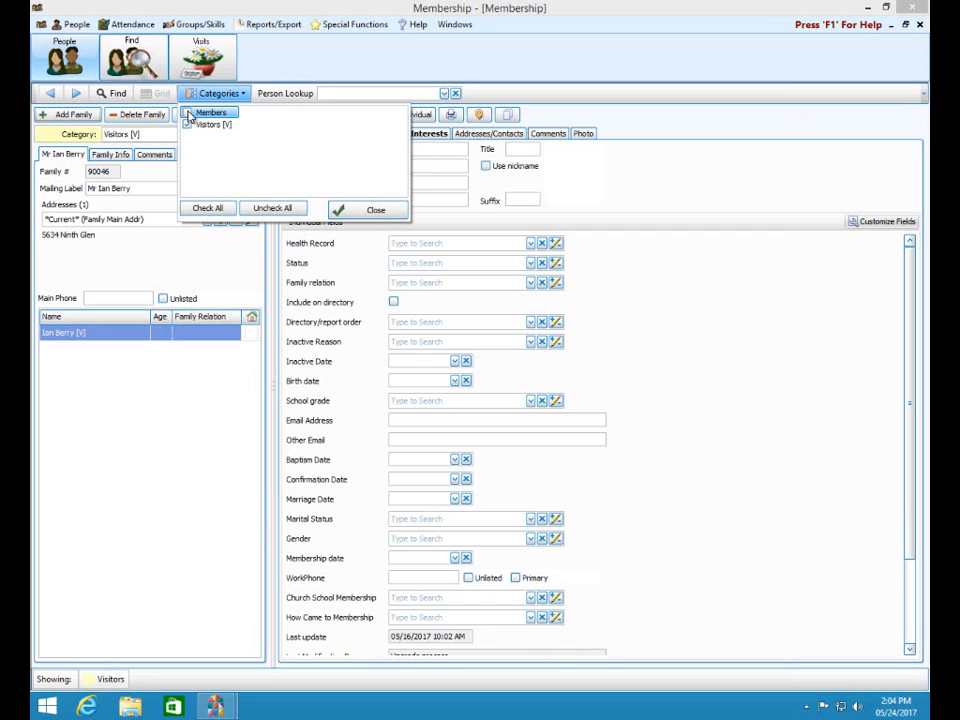
left_click(368, 212)
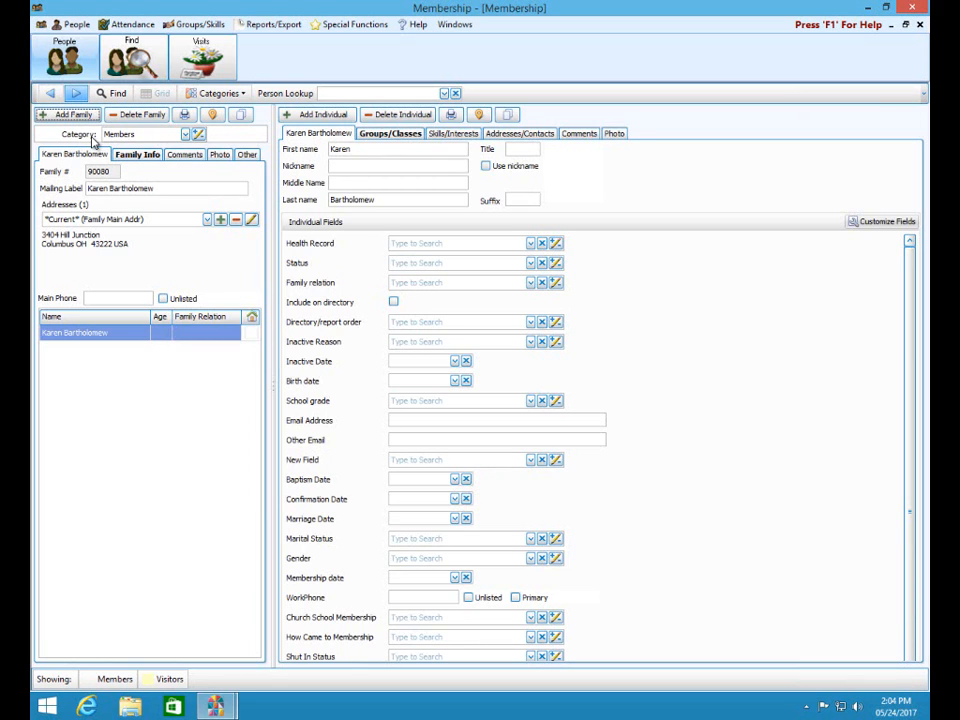
left_click(185, 134)
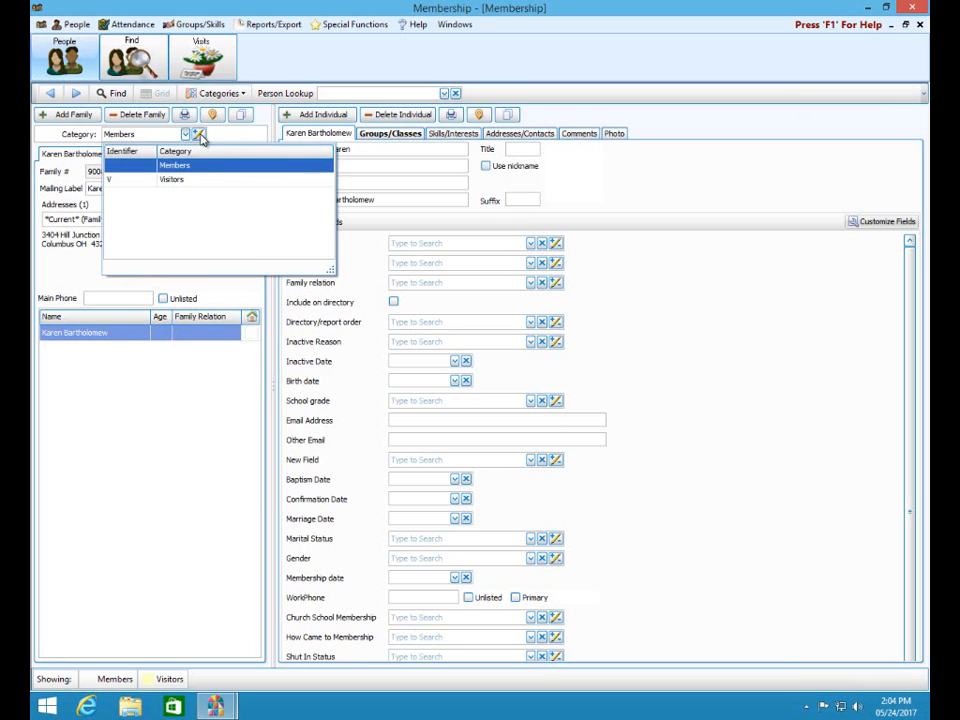
left_click(199, 135)
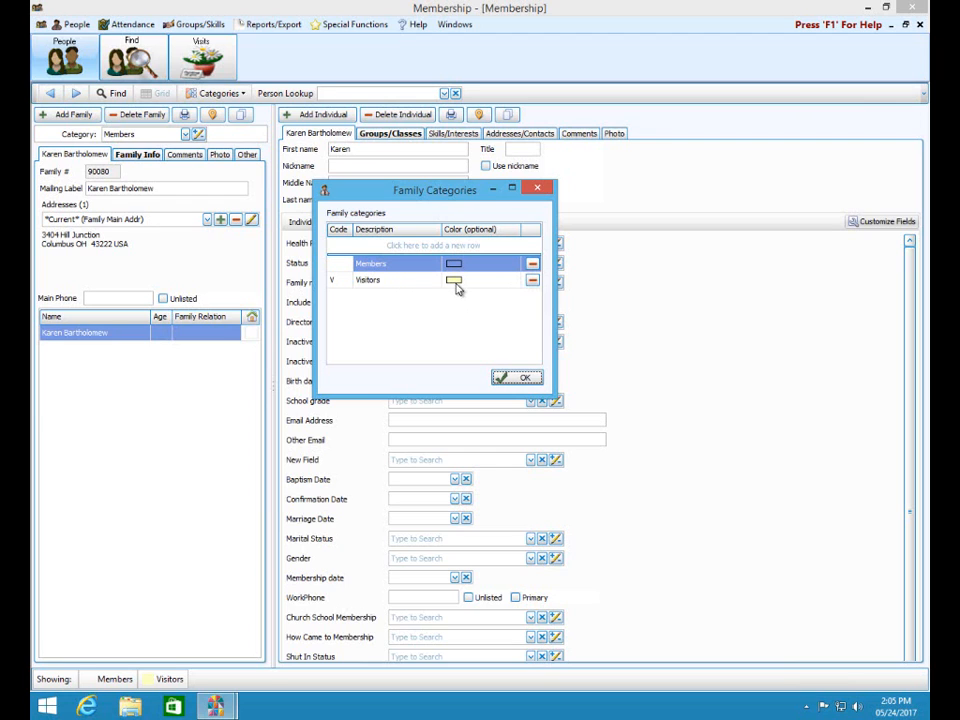
left_click(519, 378)
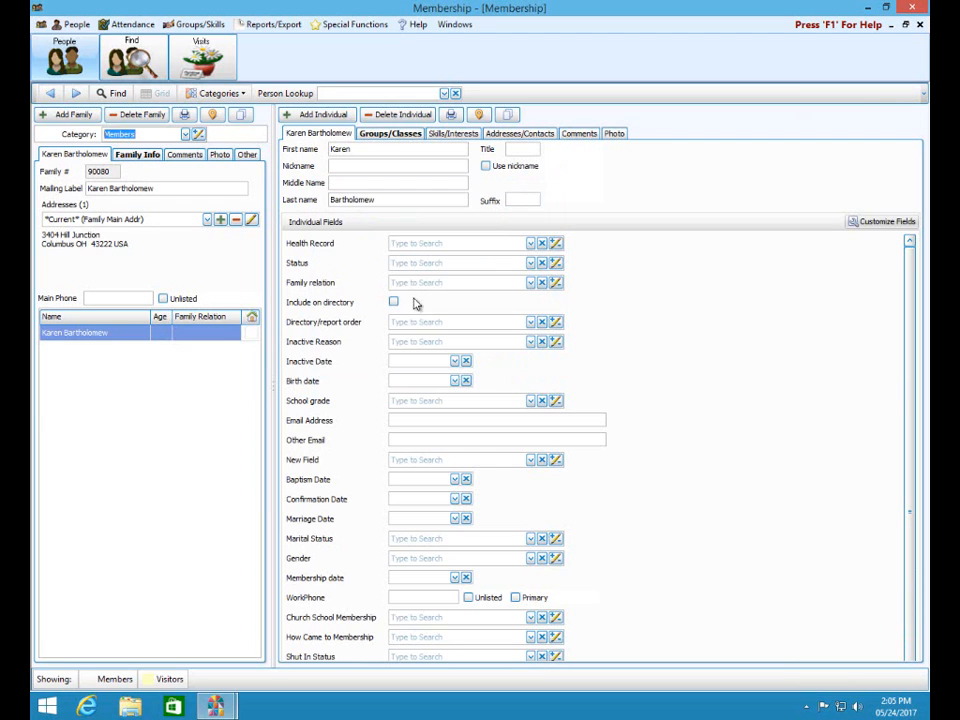
- Apply the Visitors-only filter, then re-check Members so both categories are listed
left_click(243, 94)
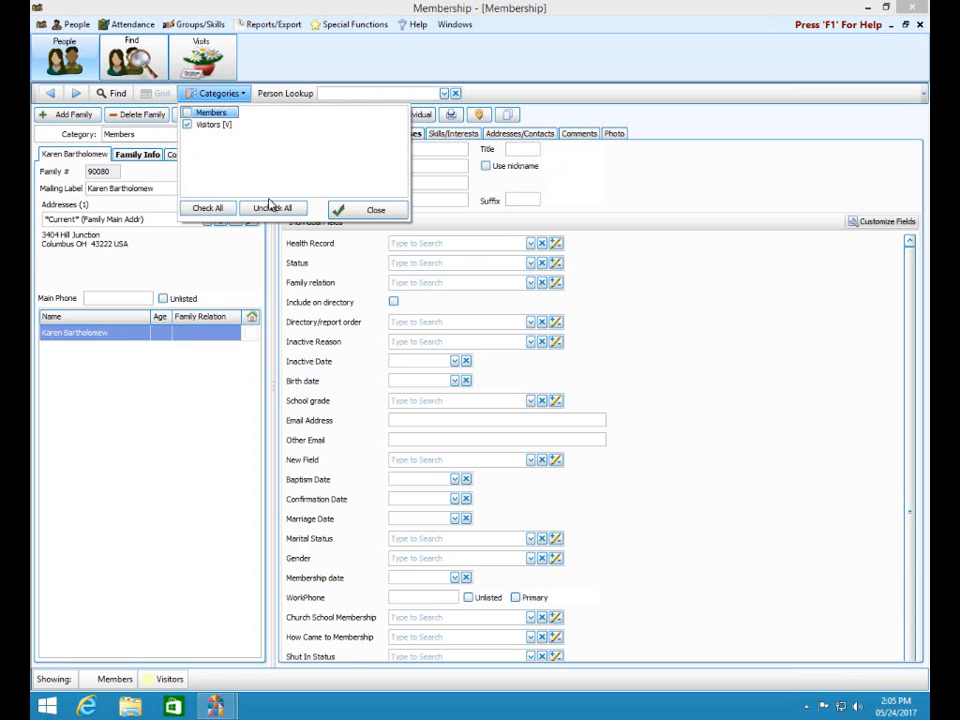
left_click(369, 211)
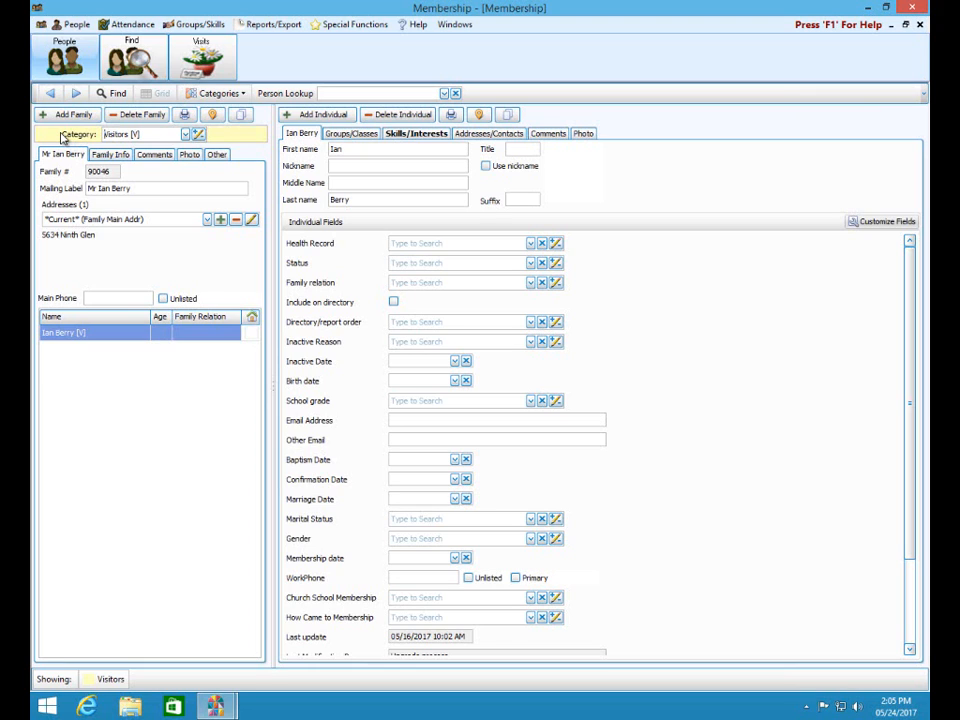
left_click(244, 93)
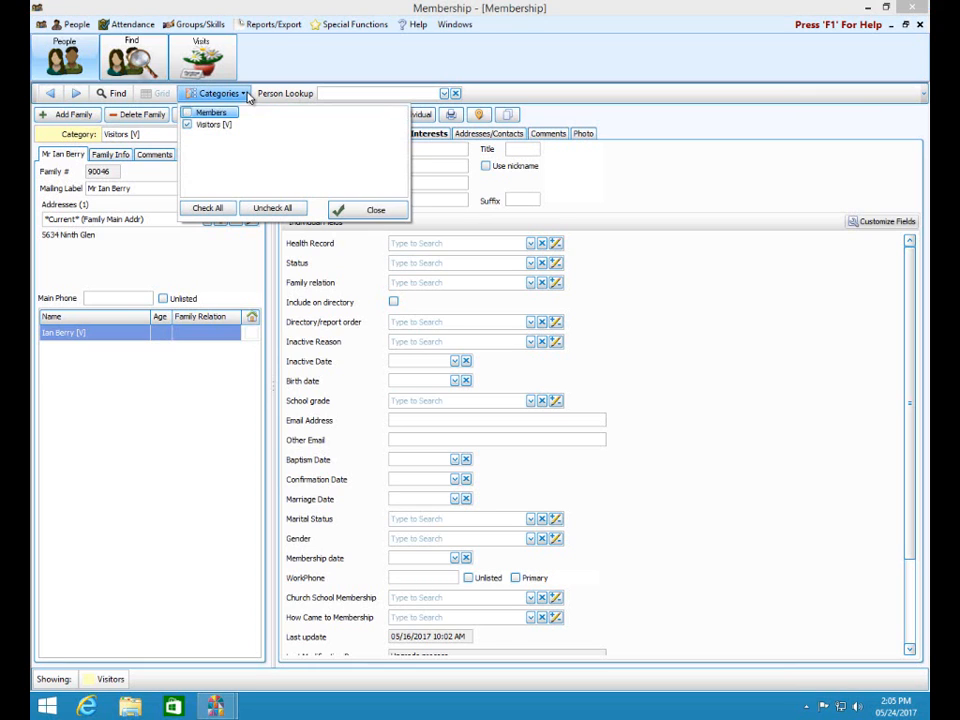
left_click(211, 113)
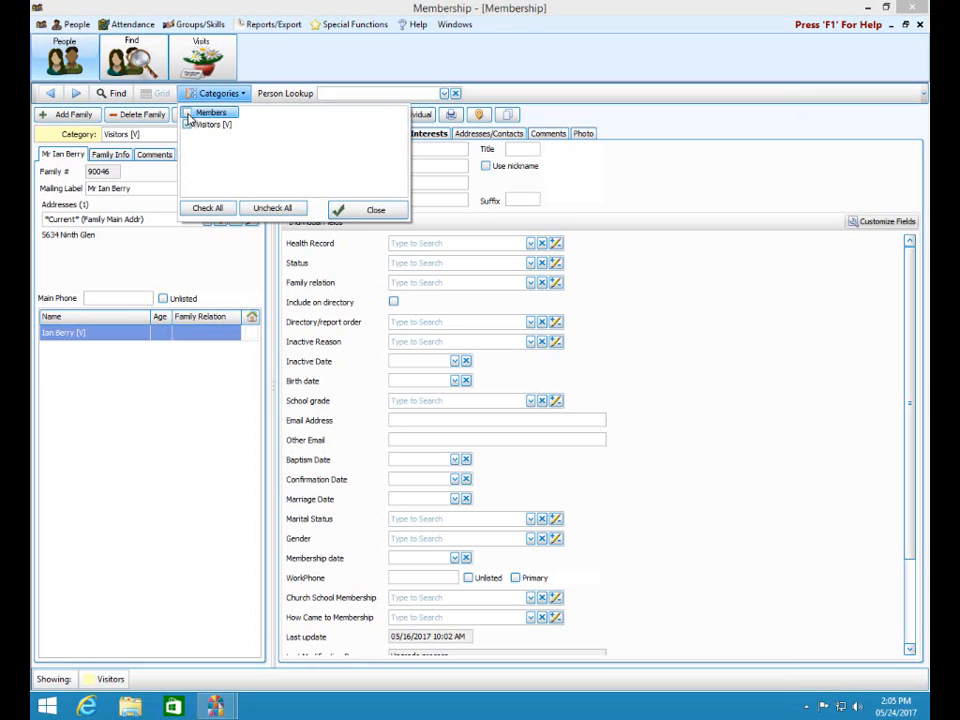
left_click(360, 212)
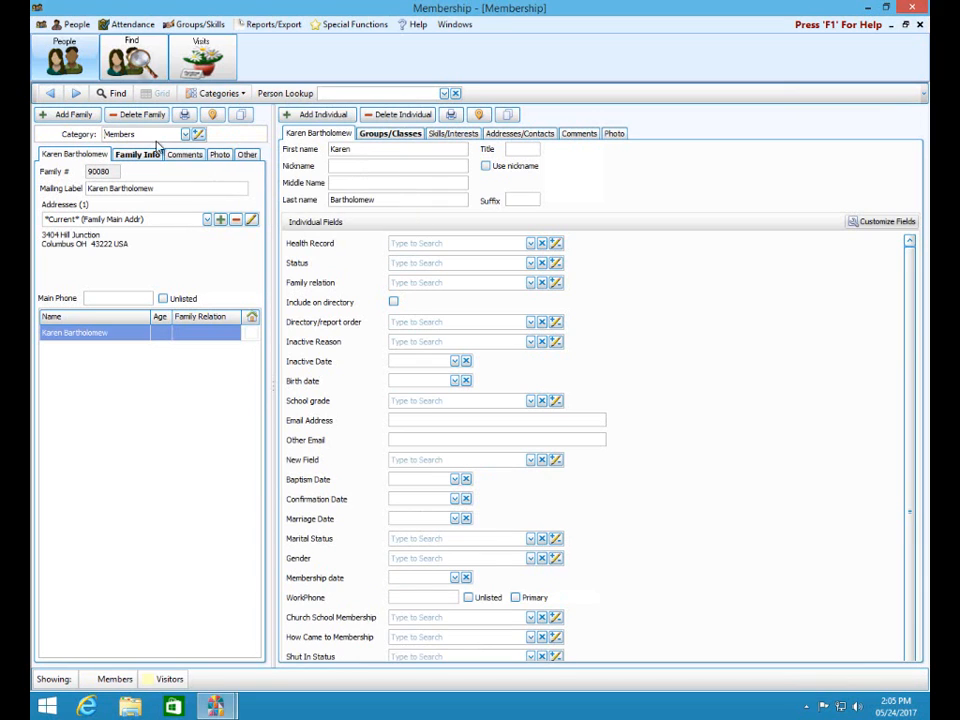
- Step forward five membership records, then back three
left_click(77, 96)
left_click(75, 94)
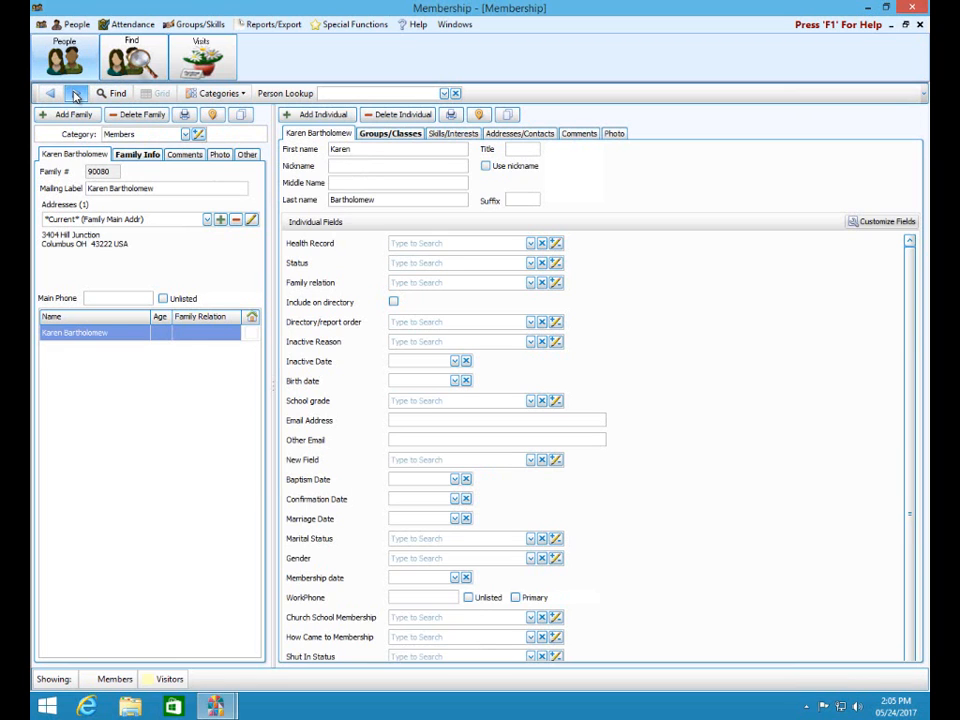
left_click(75, 94)
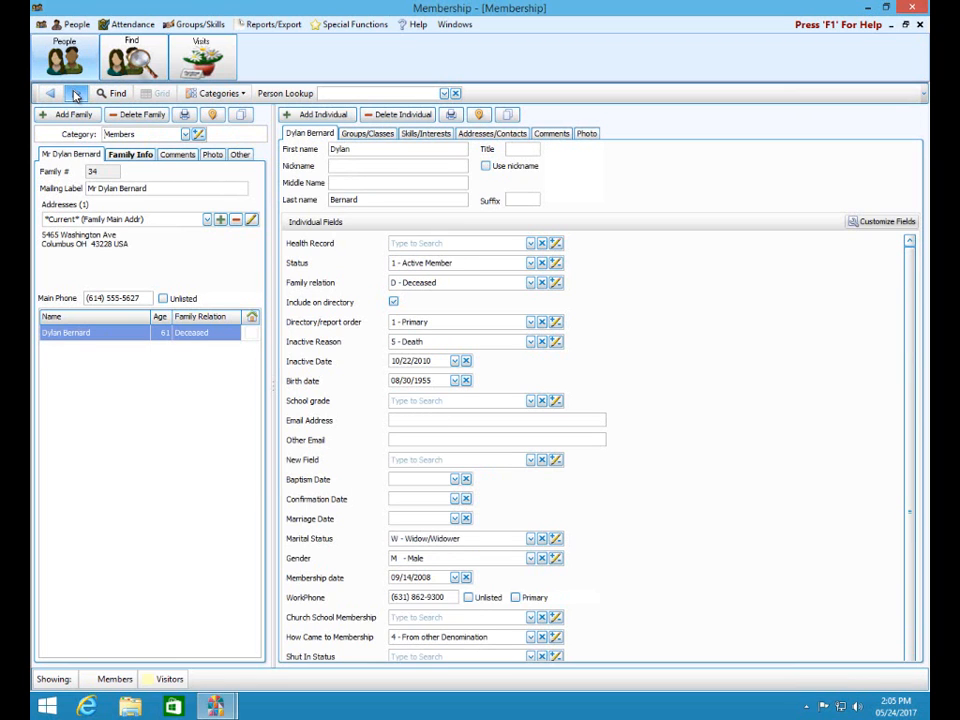
left_click(75, 94)
left_click(75, 94)
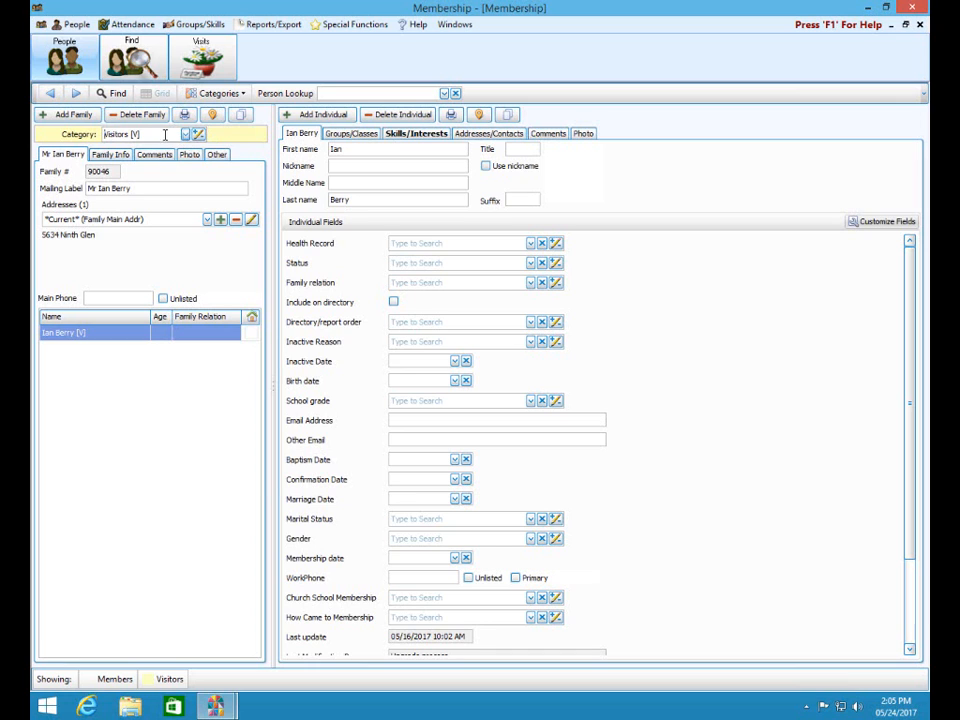
left_click(49, 95)
left_click(49, 95)
left_click(49, 95)
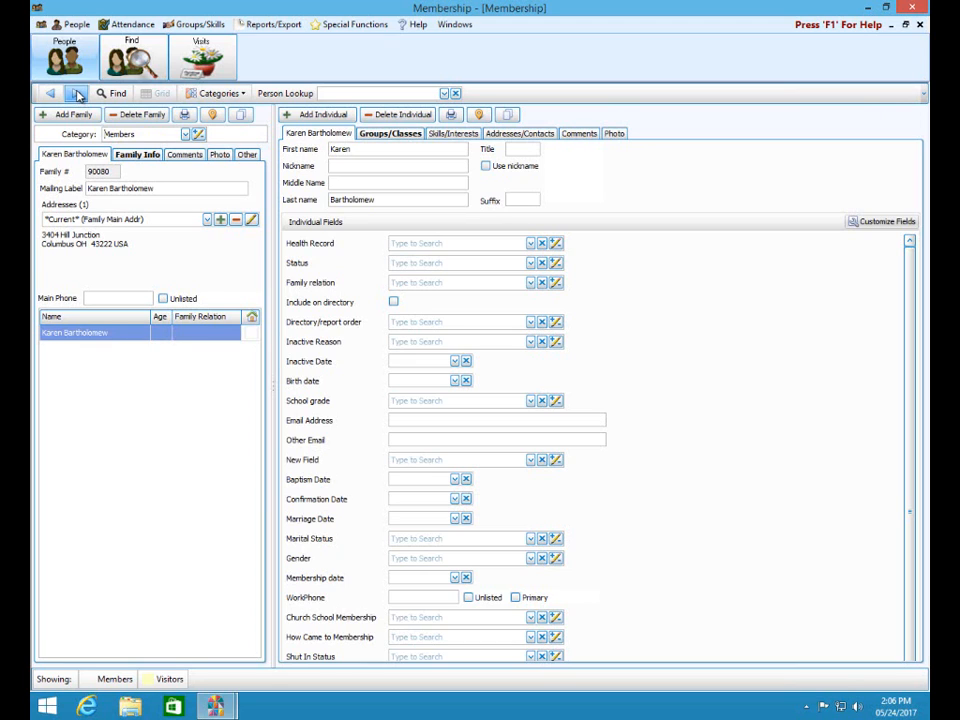
- Browse forward one, back five, then forward to family 25's husband-and-wife record
left_click(78, 94)
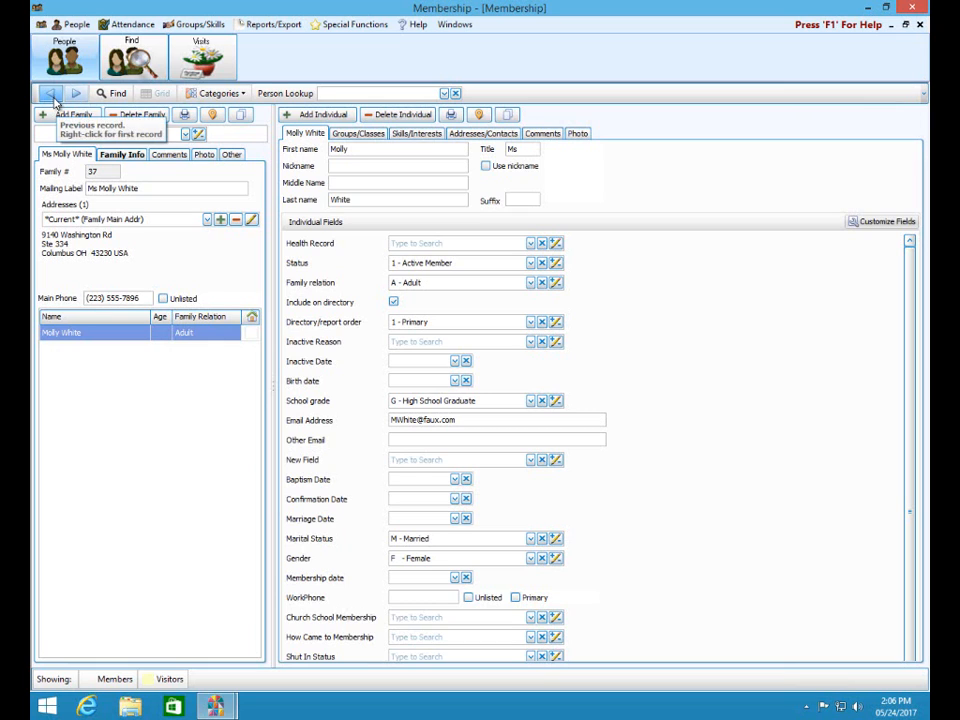
left_click(50, 94)
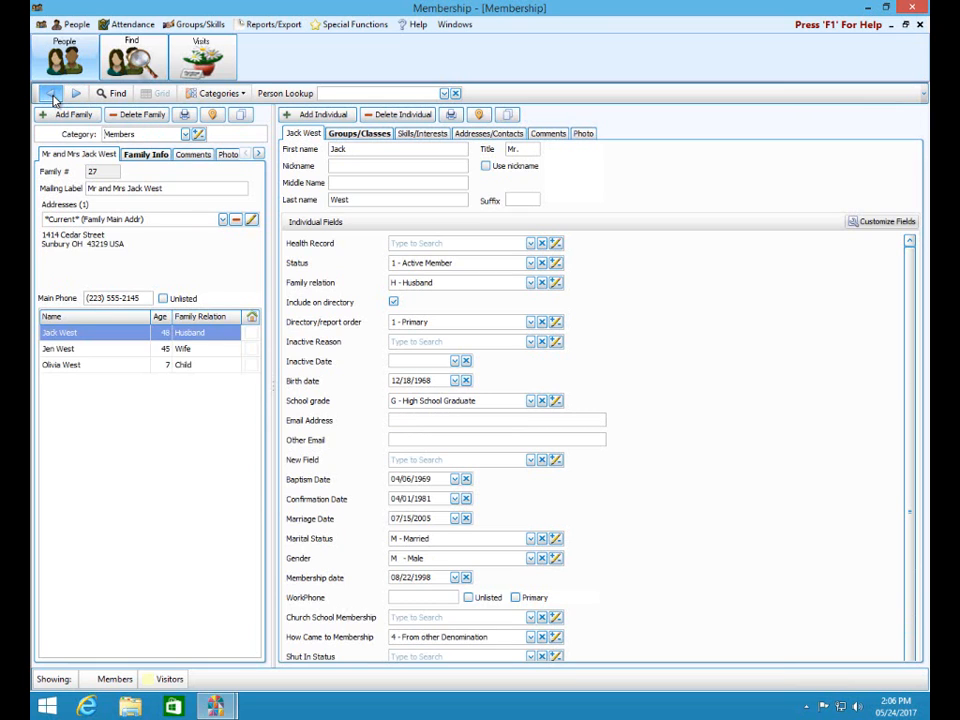
left_click(50, 94)
left_click(50, 94)
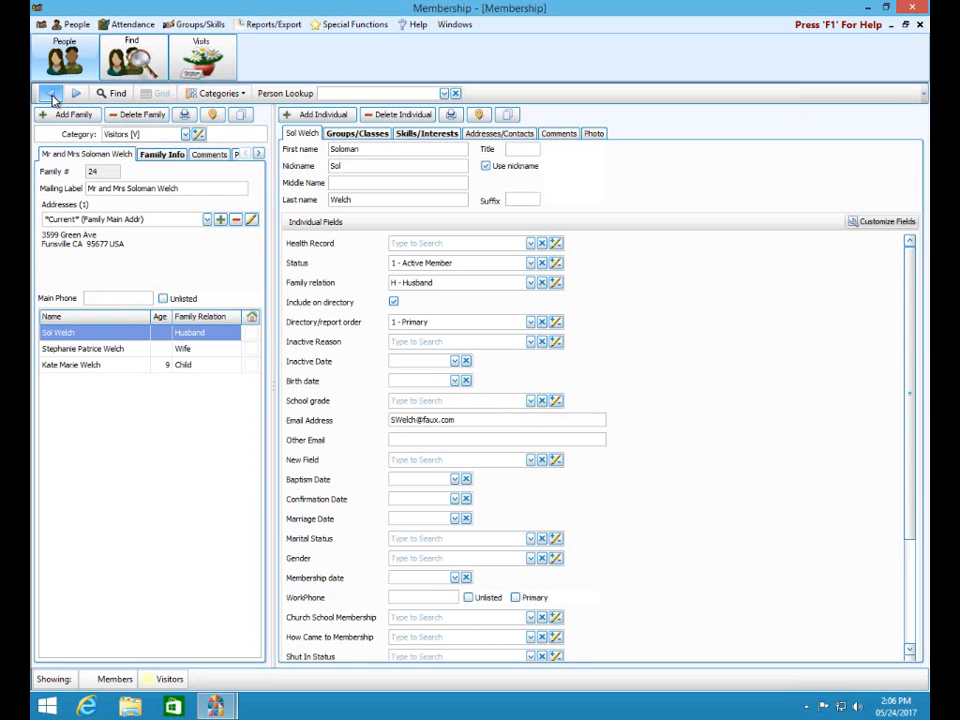
left_click(50, 94)
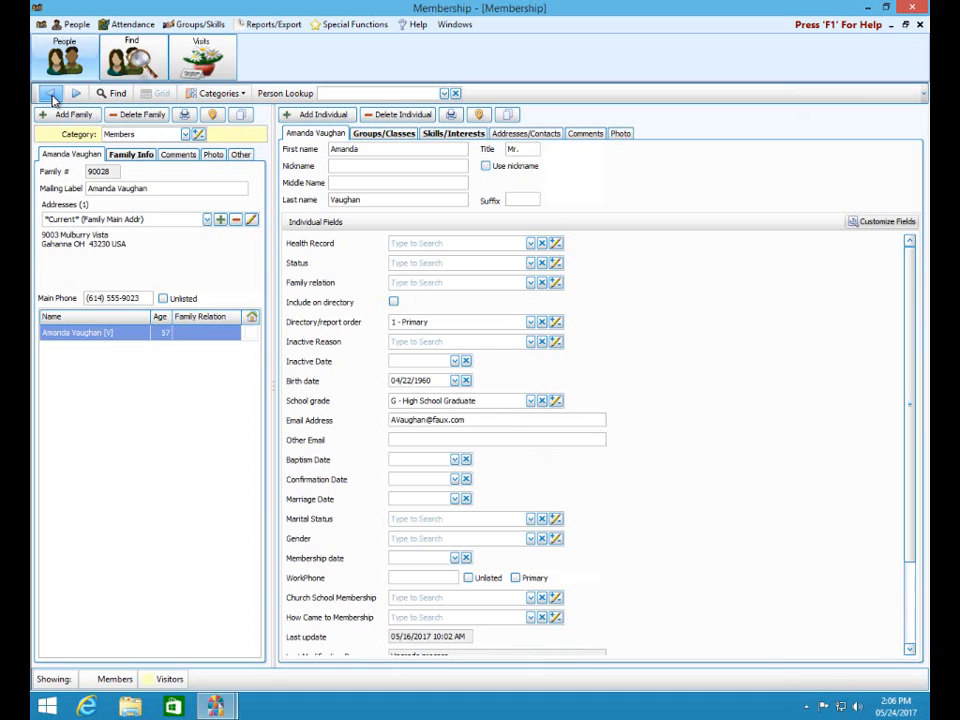
left_click(51, 97)
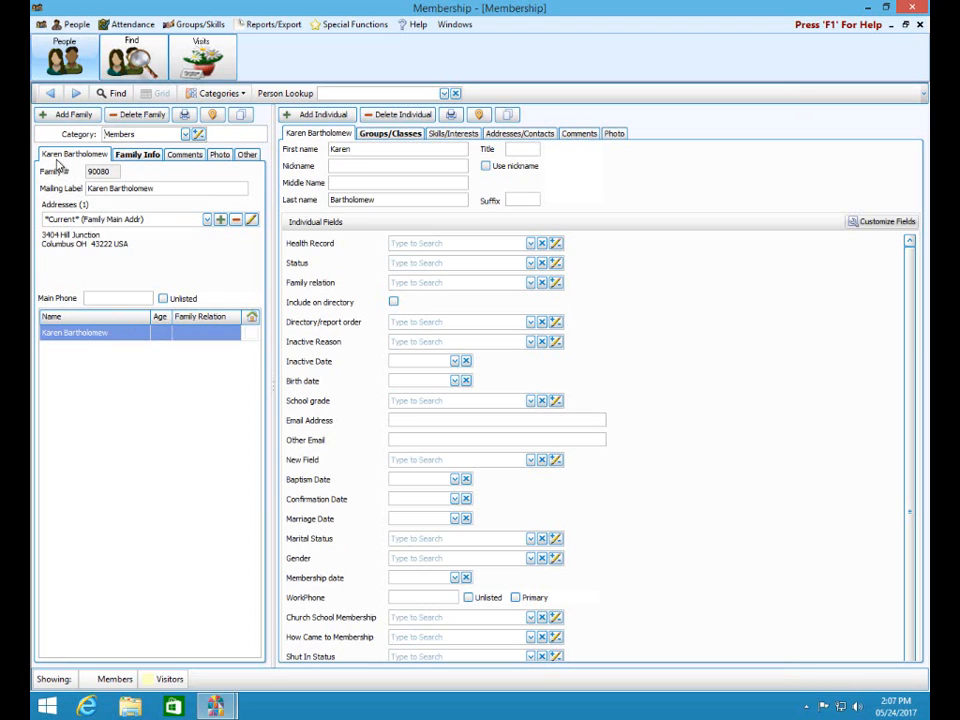
left_click(79, 94)
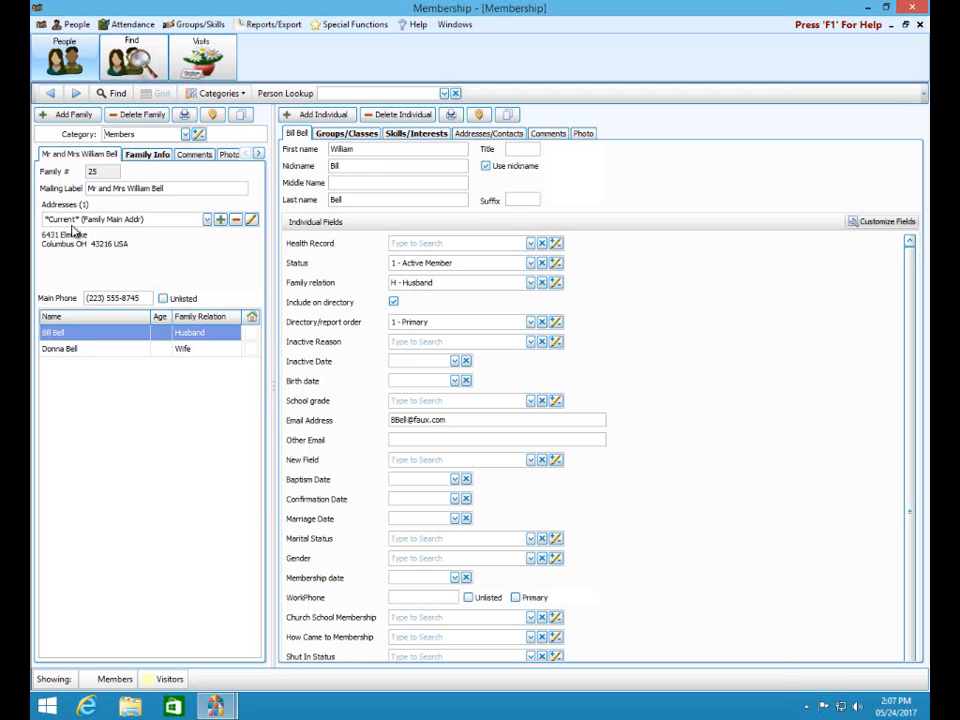
- Review family 25's Family Main and Family Alternates addresses, then reopen the main address
left_click(111, 169)
left_click(222, 220)
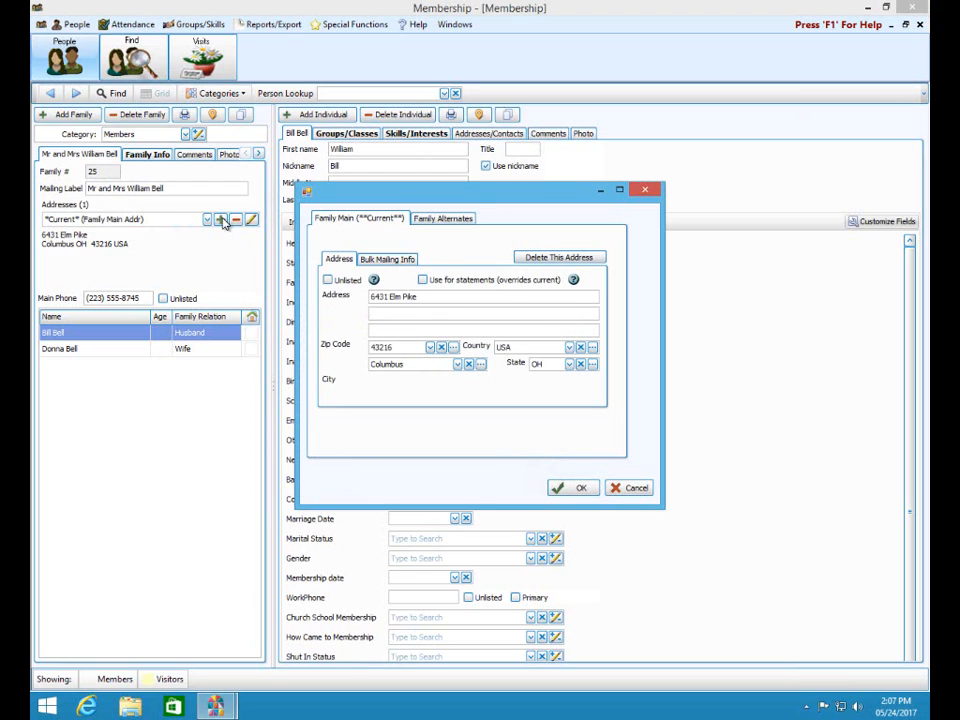
left_click(426, 222)
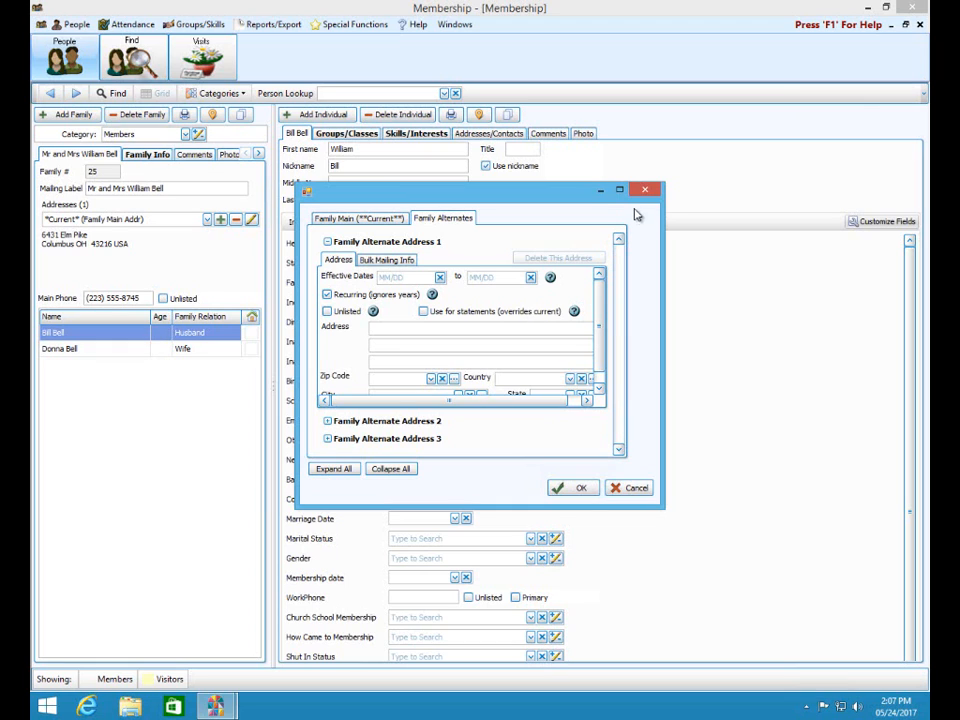
left_click(372, 220)
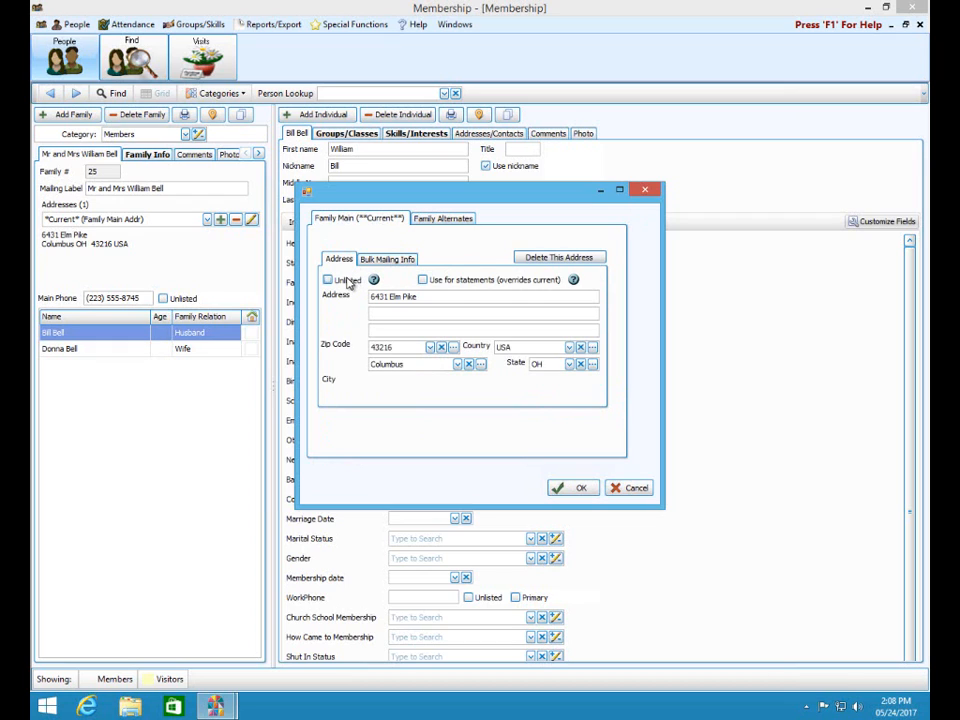
left_click(580, 488)
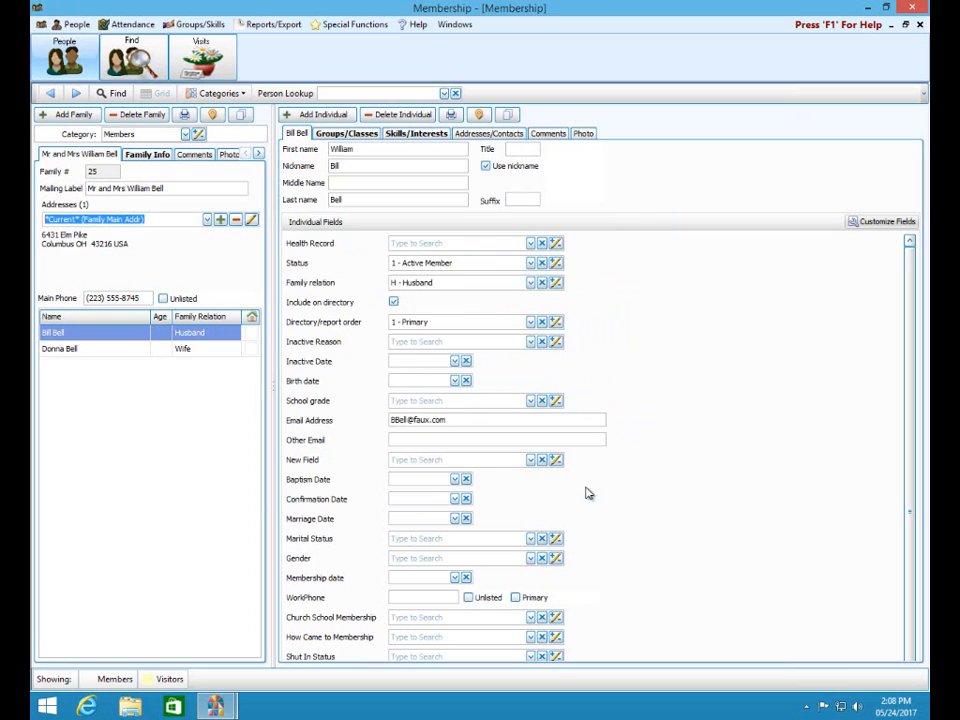
left_click(251, 220)
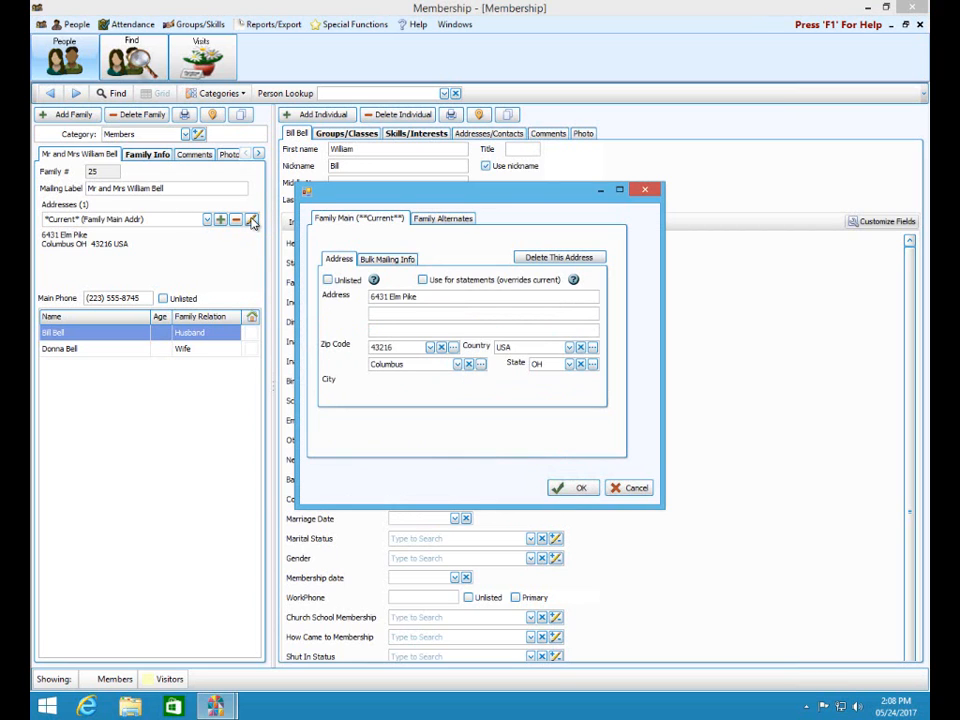
- Close the address editor and review the family's mailing code, comments, photo and other options
left_click(645, 191)
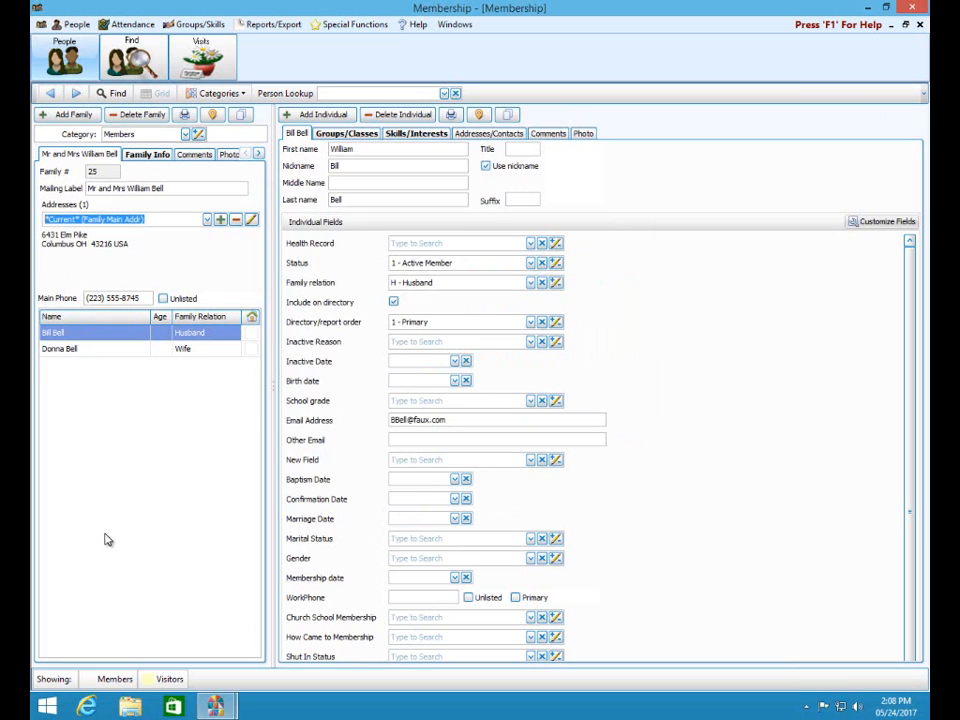
left_click(146, 155)
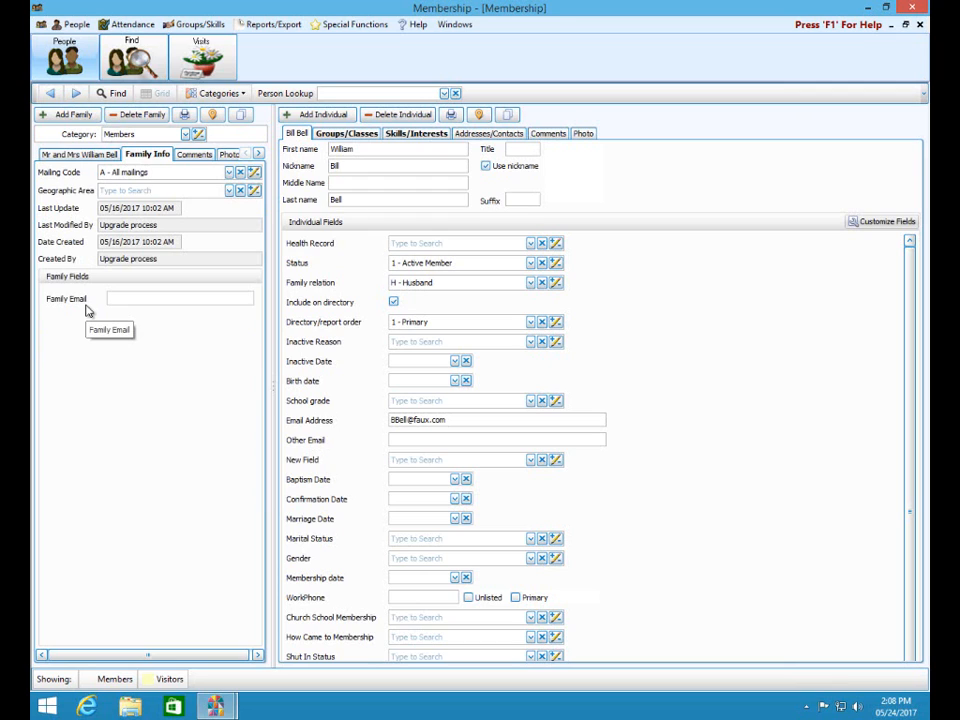
left_click(194, 155)
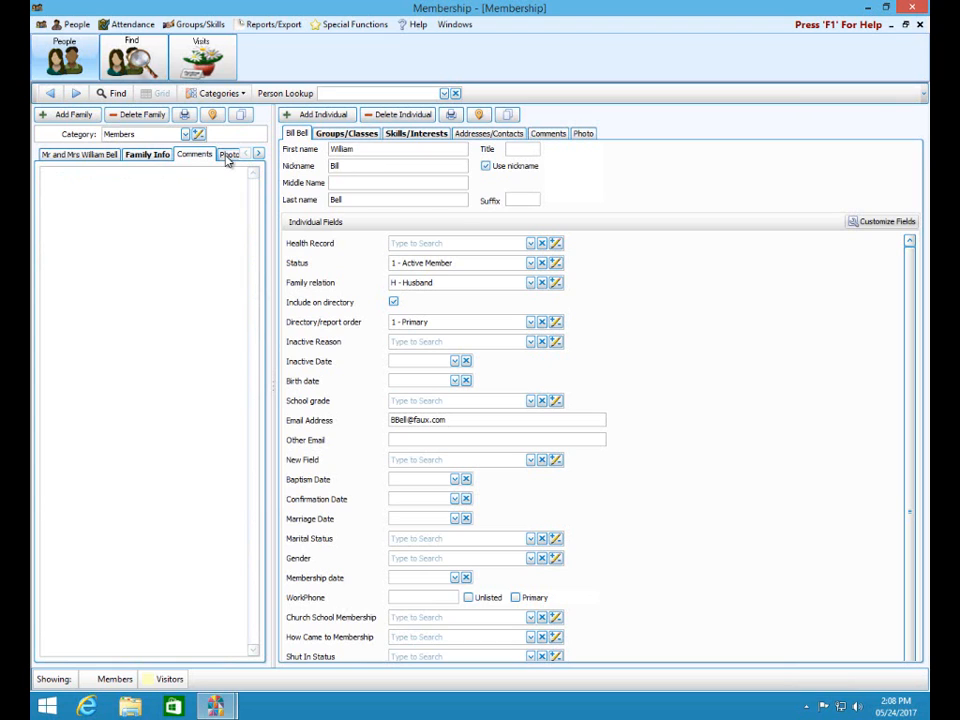
left_click(228, 156)
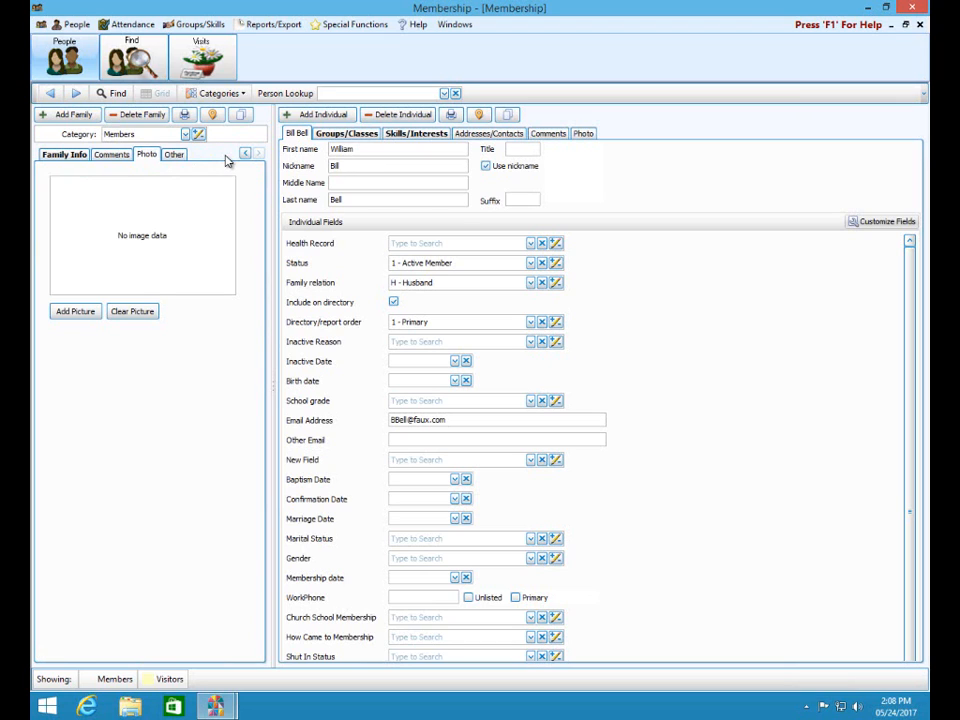
left_click(175, 157)
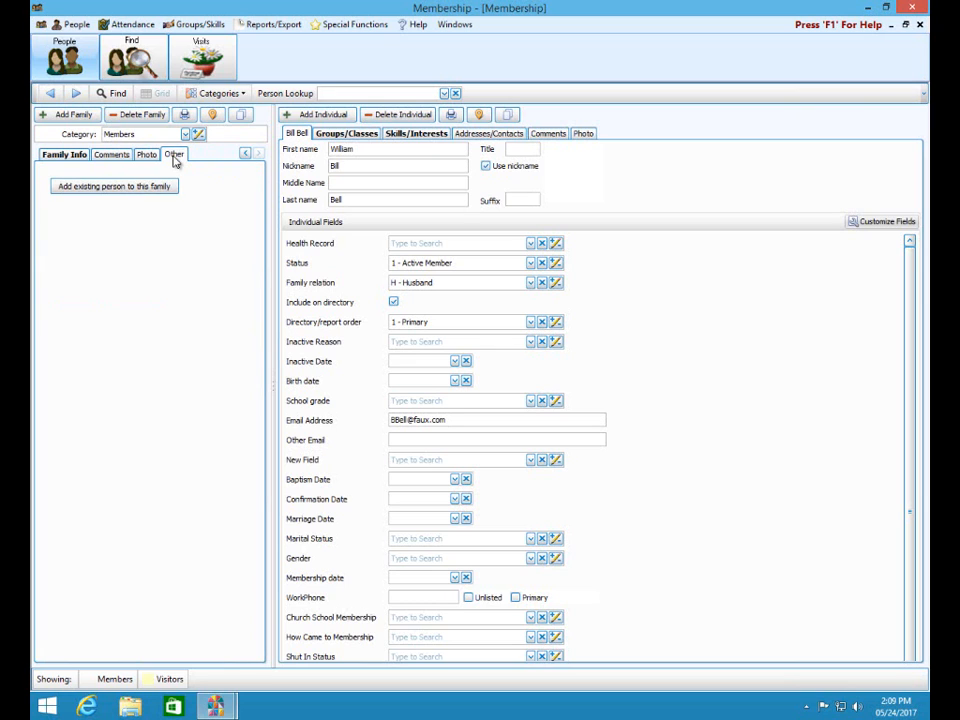
left_click(115, 195)
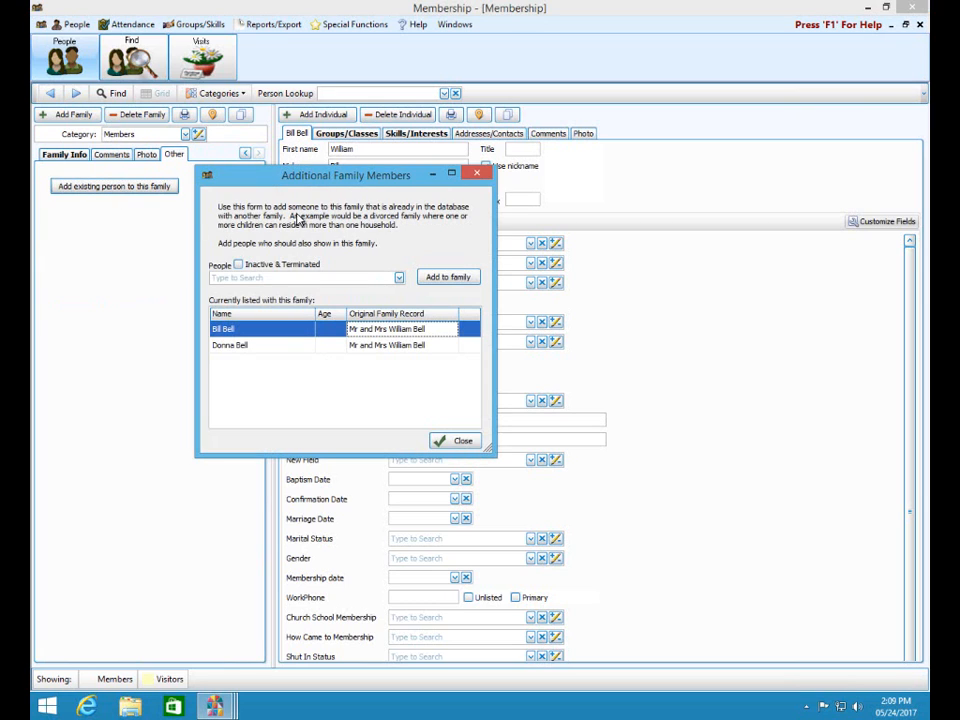
left_click(399, 278)
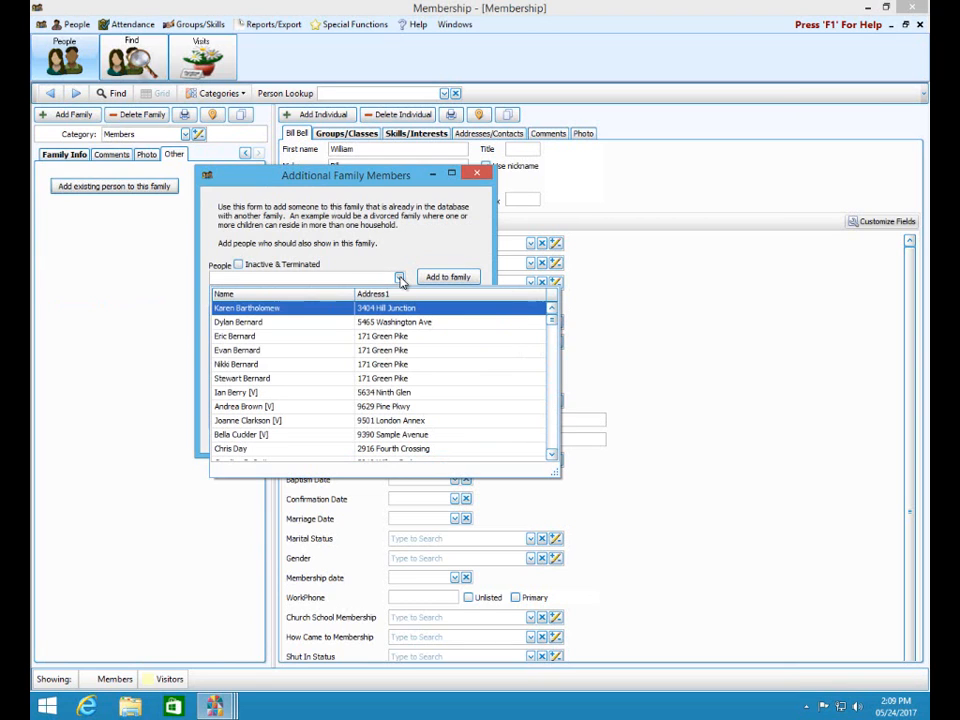
left_click(290, 168)
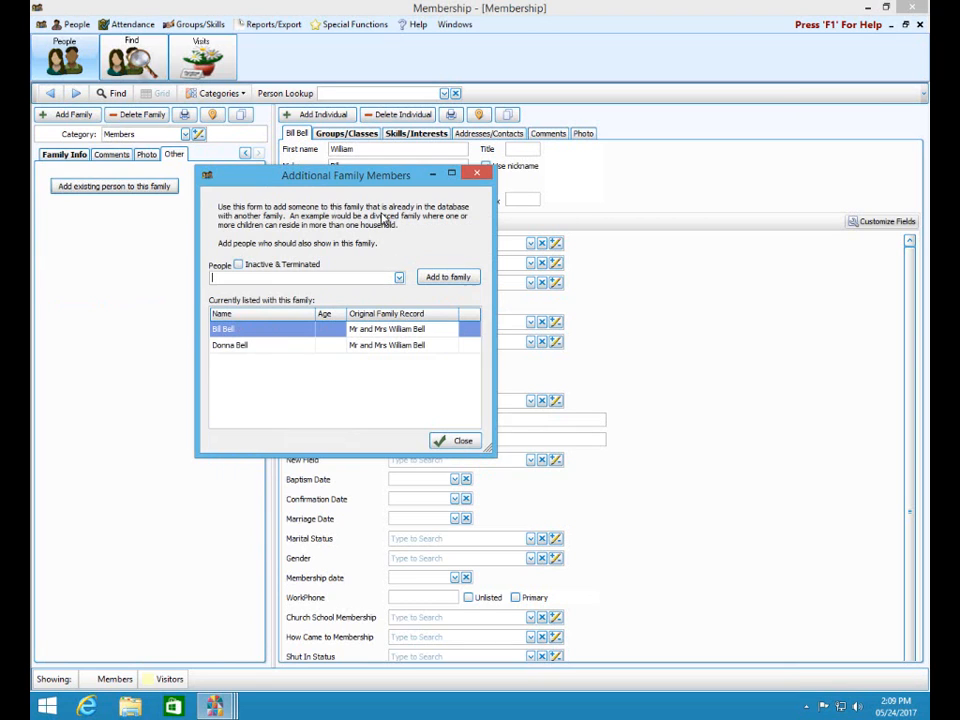
left_click(462, 440)
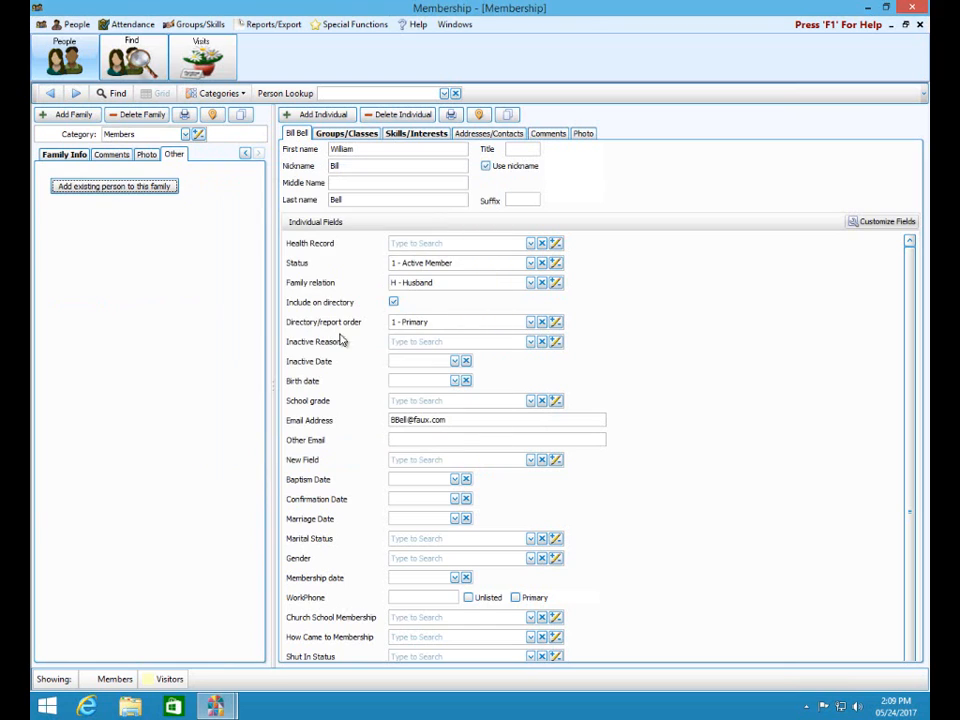
left_click(246, 155)
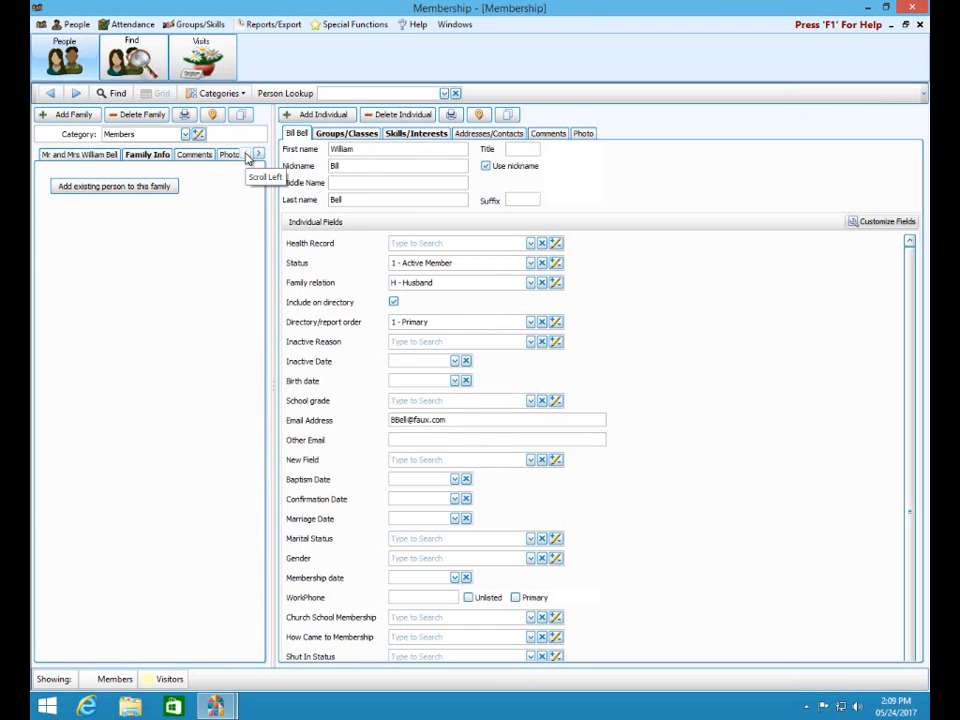
left_click(86, 156)
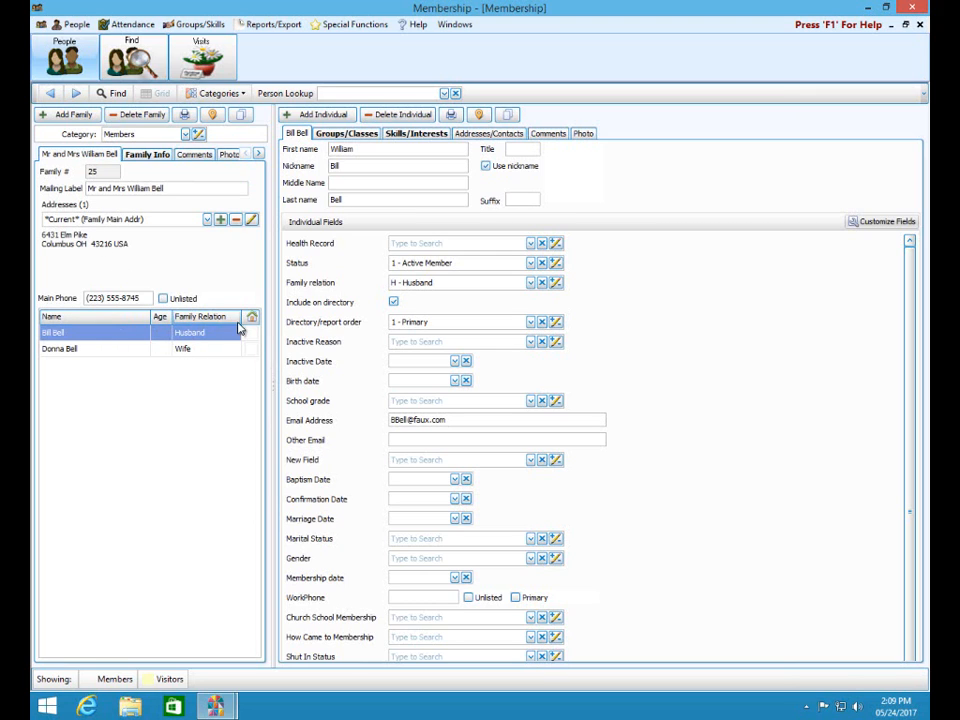
- Review the person's Groups/Classes tab, abandoning a new group row, and the Skills/Interests tab
mouse_move(253, 338)
left_click(340, 133)
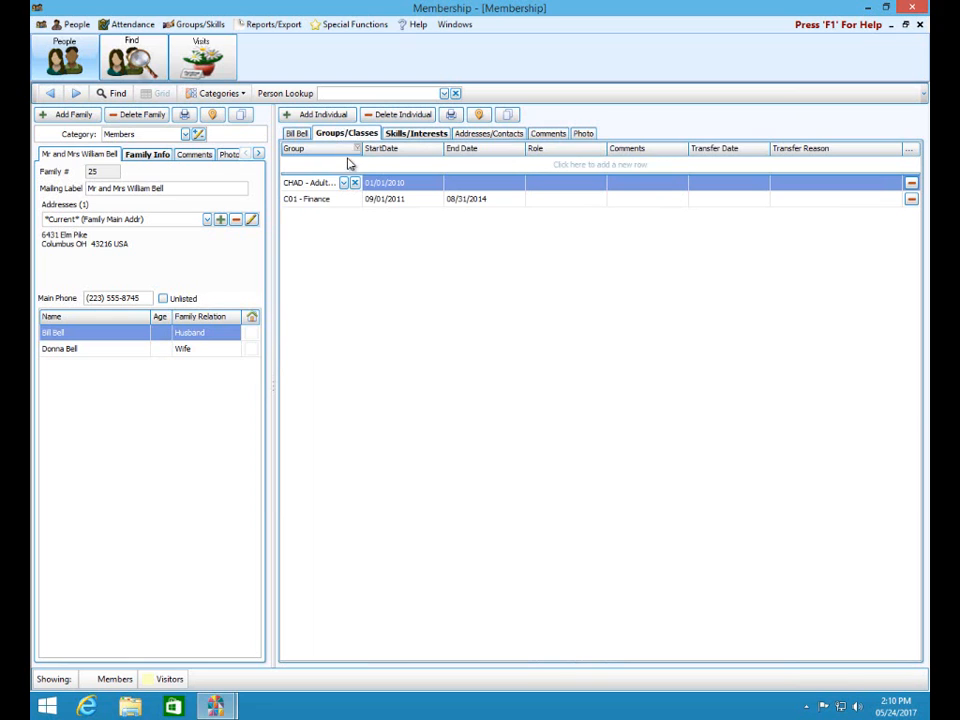
left_click(345, 164)
left_click(344, 164)
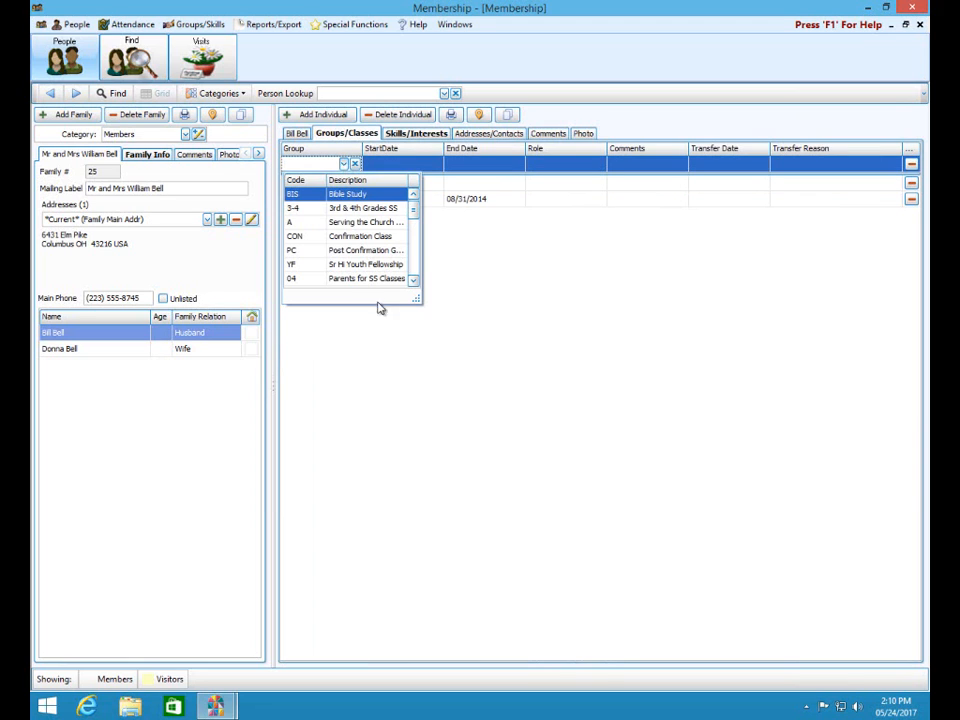
left_click(597, 304)
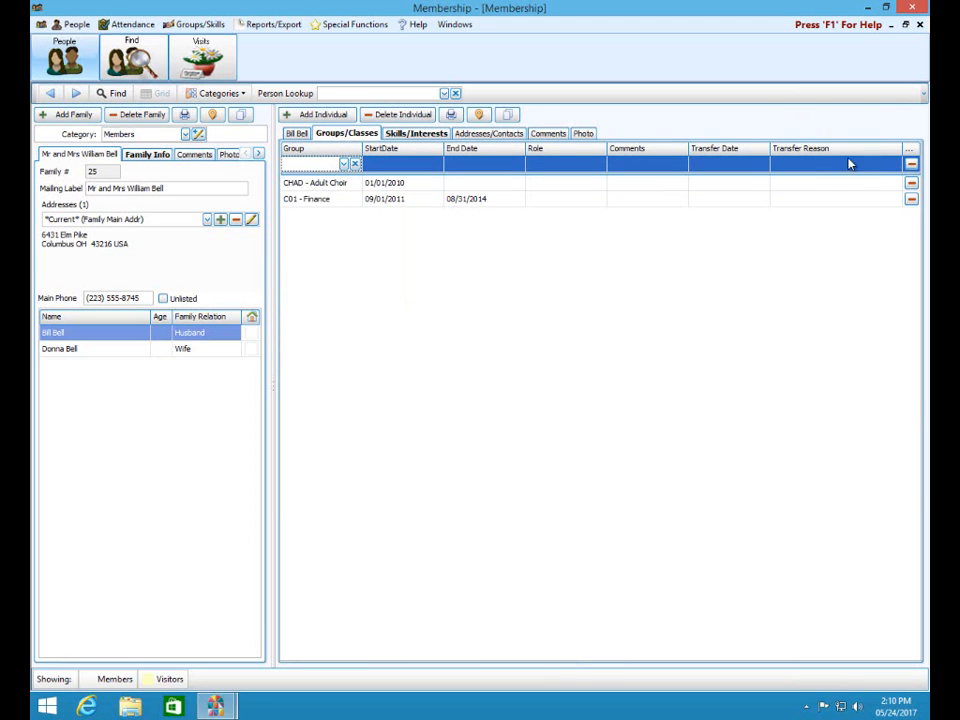
left_click(411, 135)
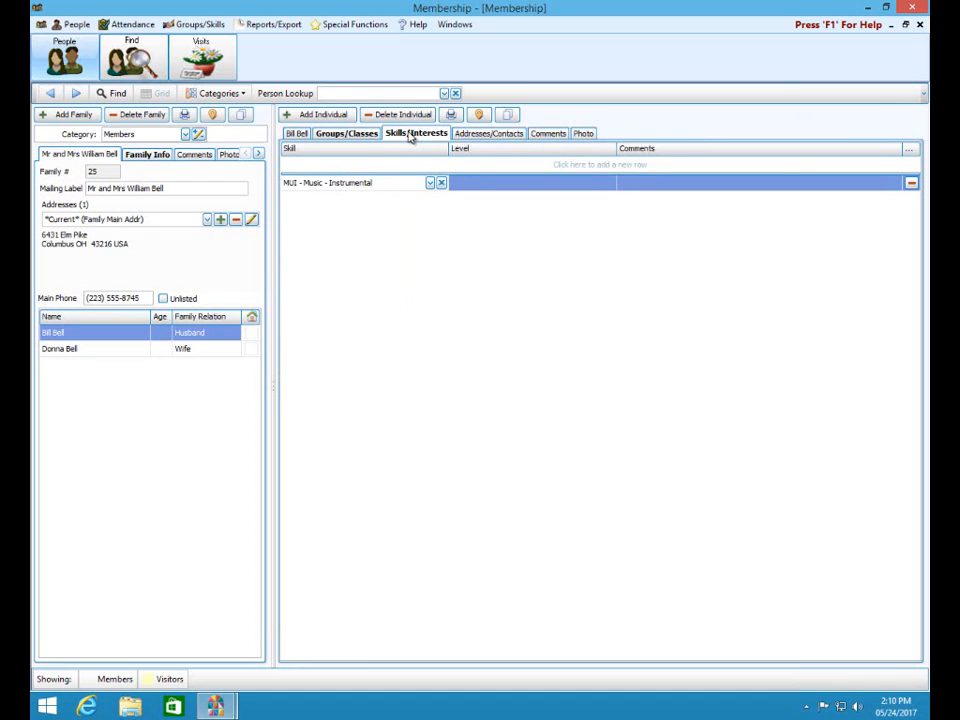
- Show the person's Addresses/Contacts, cancel a new alternate address, and display the family's mailing code
left_click(489, 134)
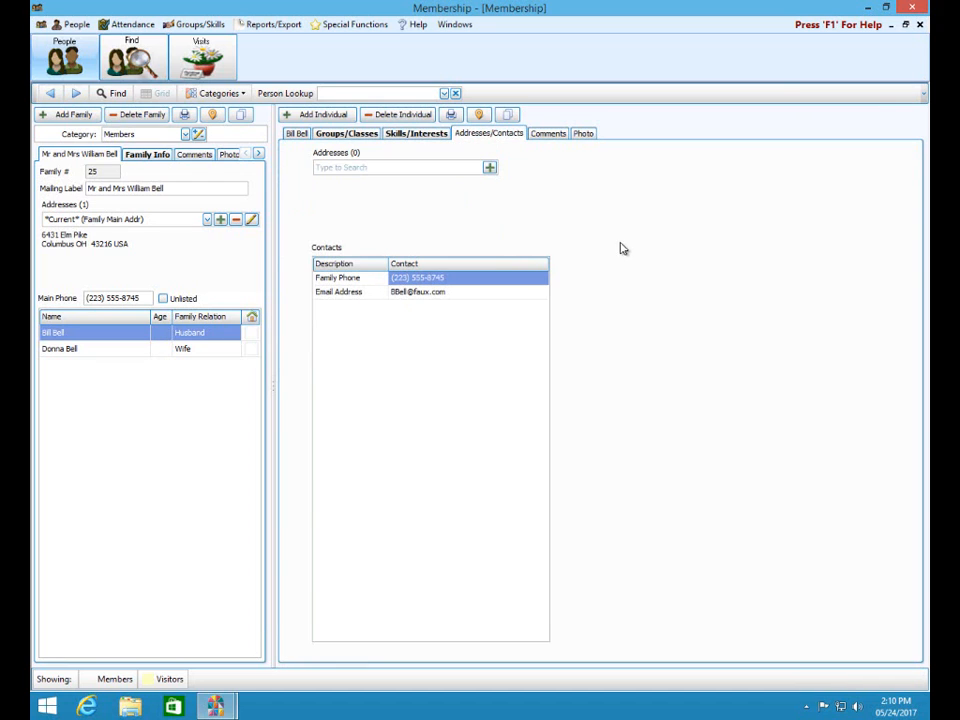
left_click(489, 168)
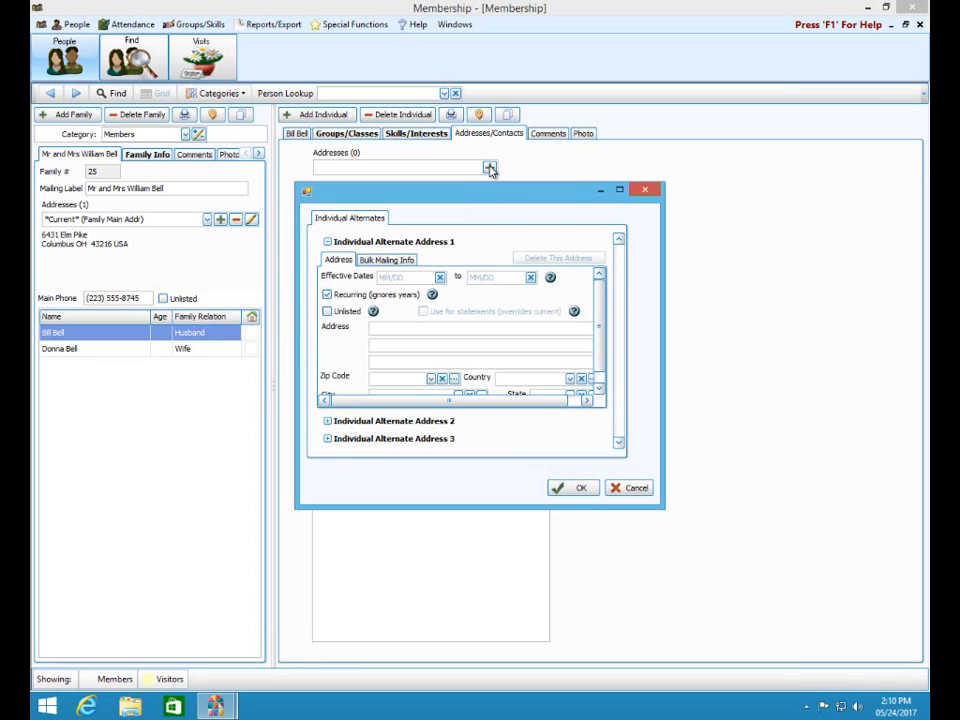
left_click(644, 192)
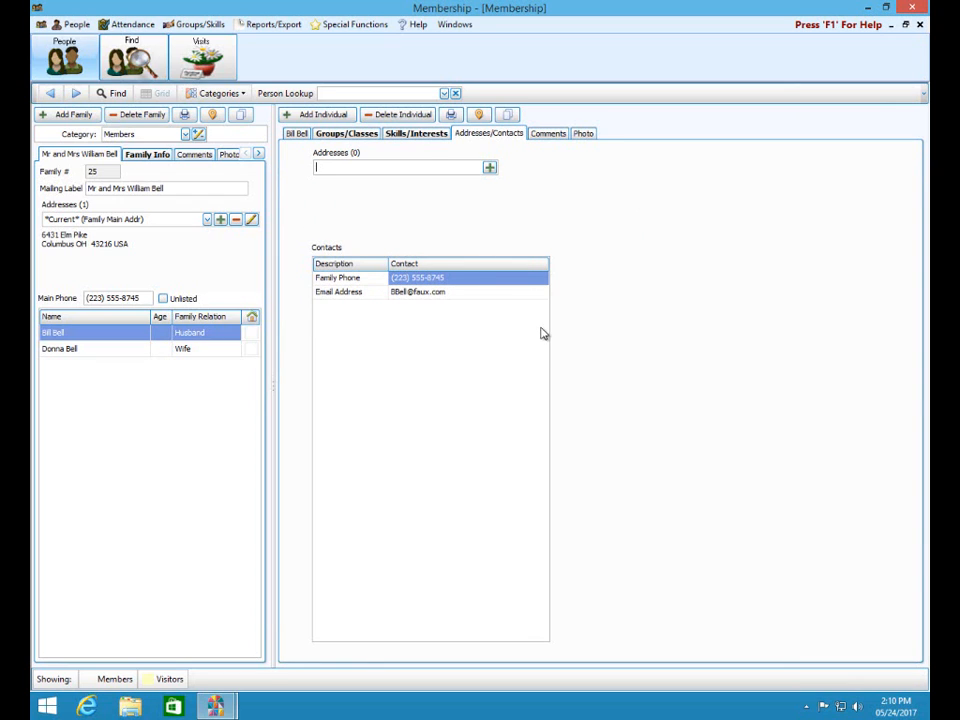
left_click(142, 155)
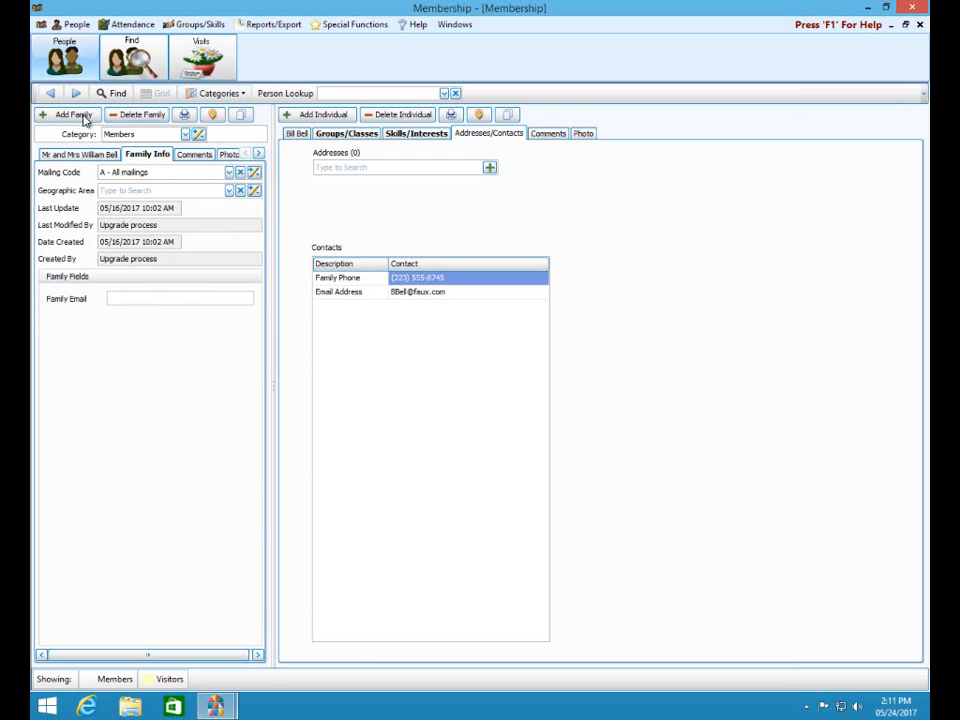
- Review the Members and Visitors category colours in Family Categories, then close the list
left_click(185, 134)
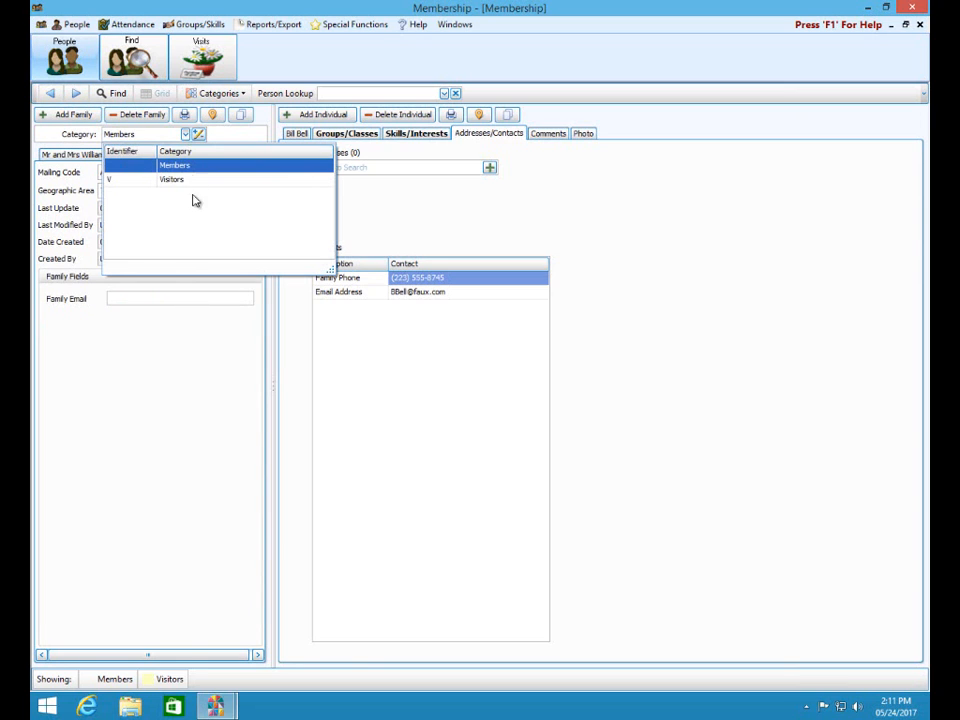
left_click(198, 135)
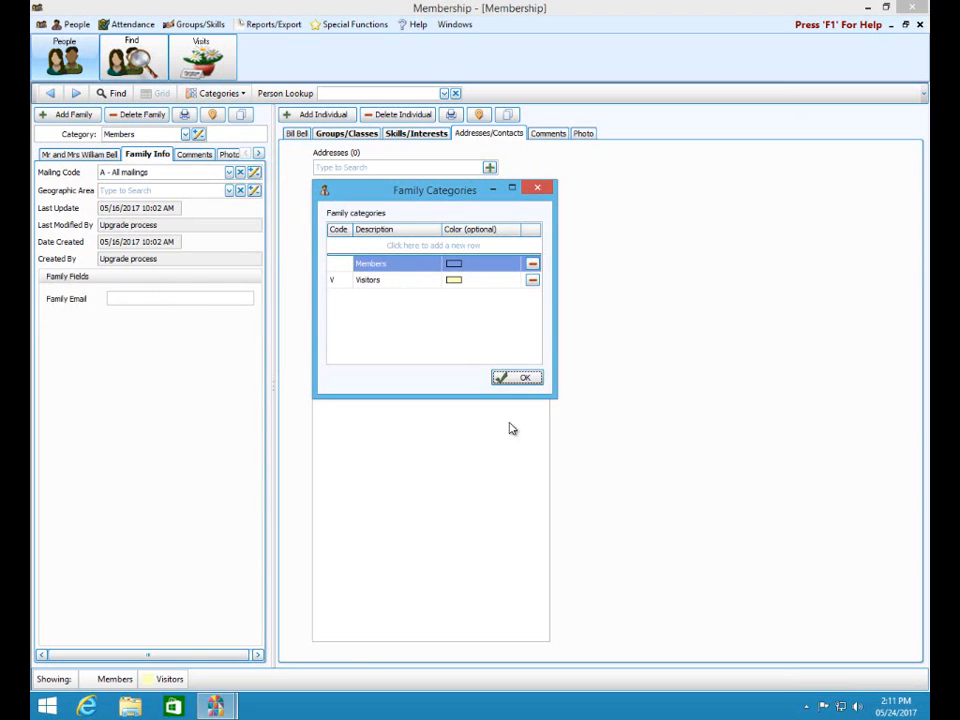
left_click(479, 285)
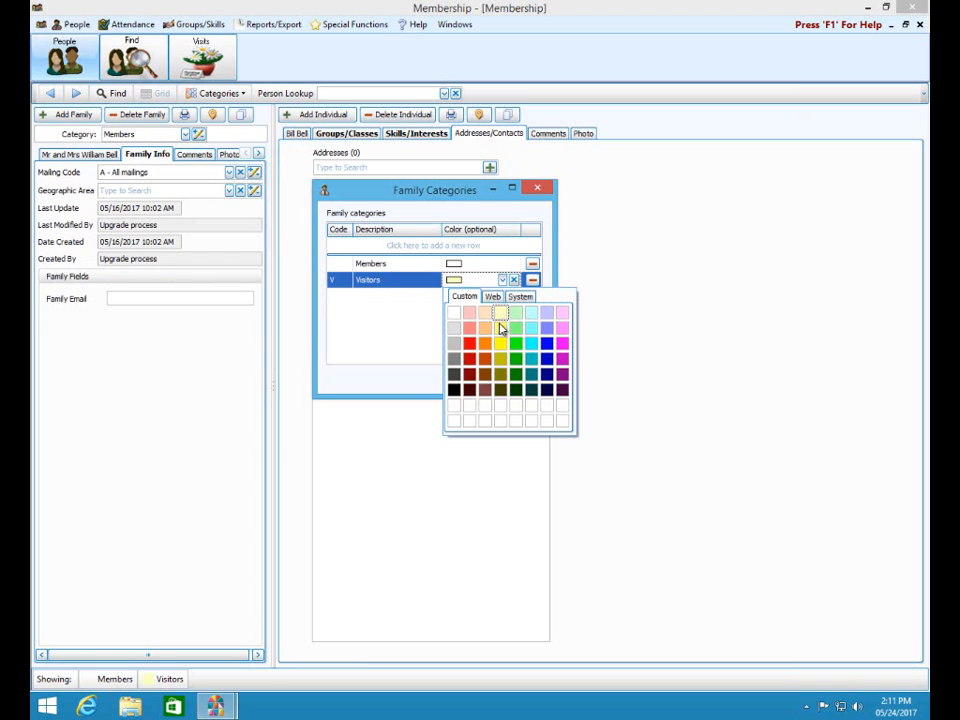
left_click(632, 246)
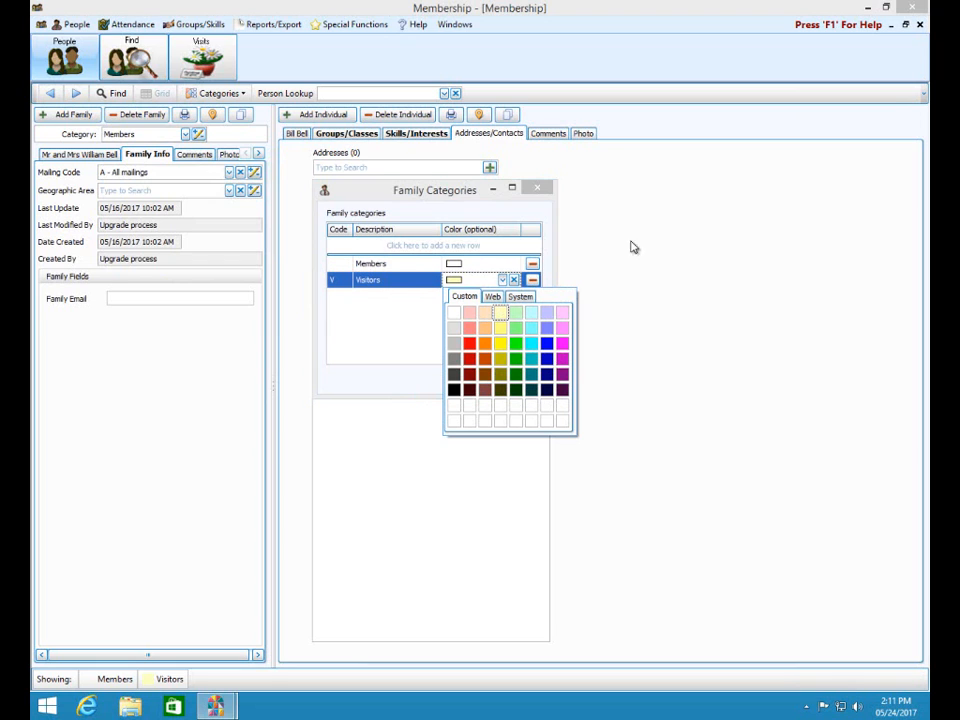
left_click(538, 191)
left_click(538, 191)
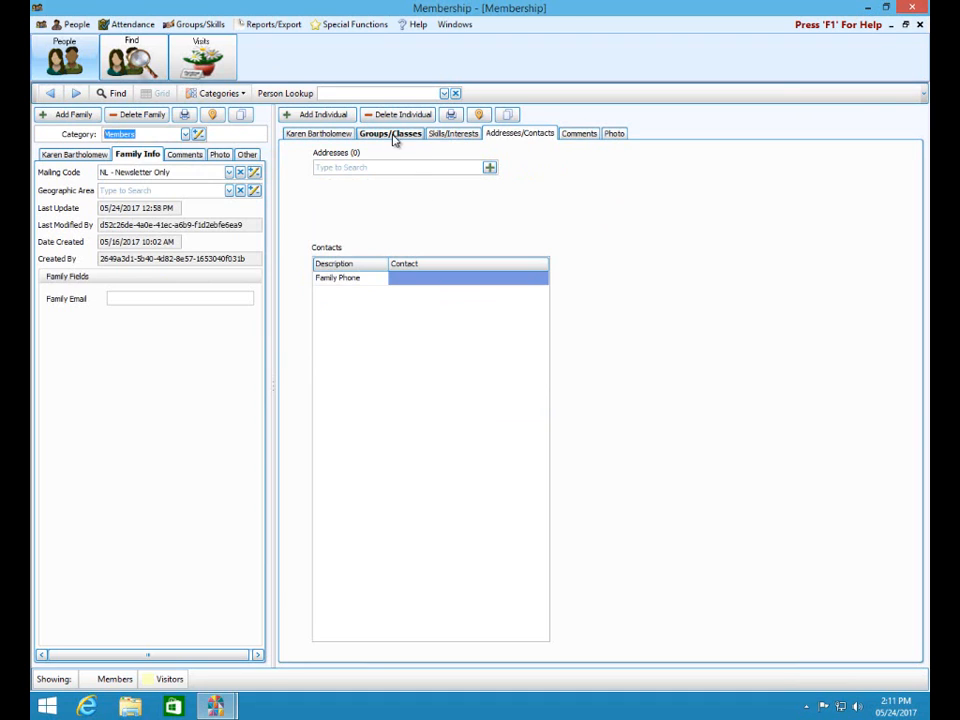
- Look through the person's Comments and Photo tabs, then return to the individual fields
left_click(580, 134)
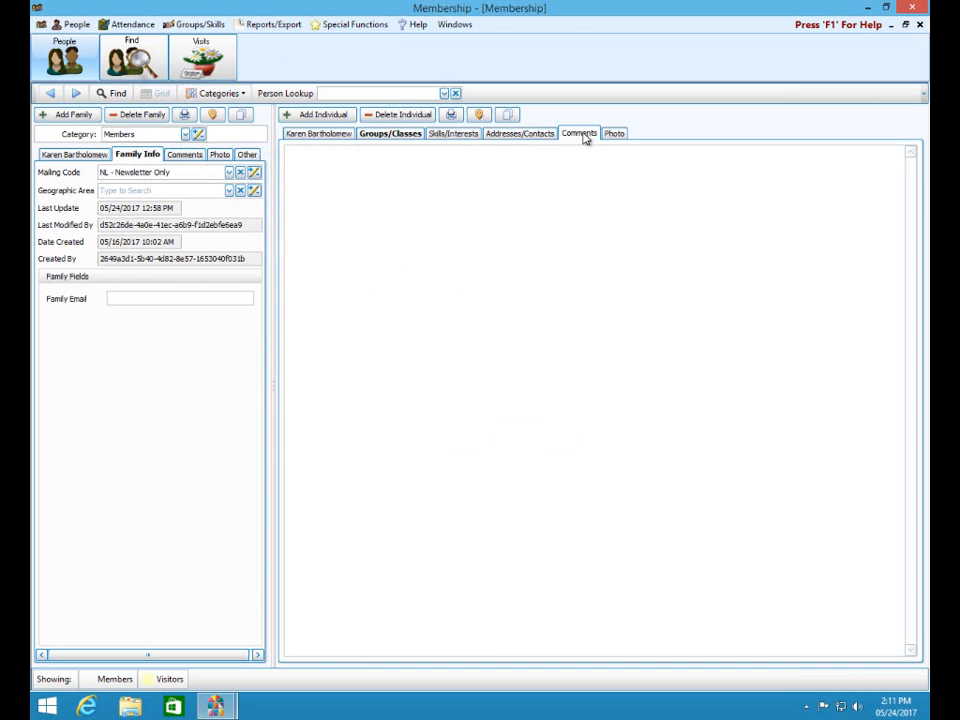
left_click(615, 134)
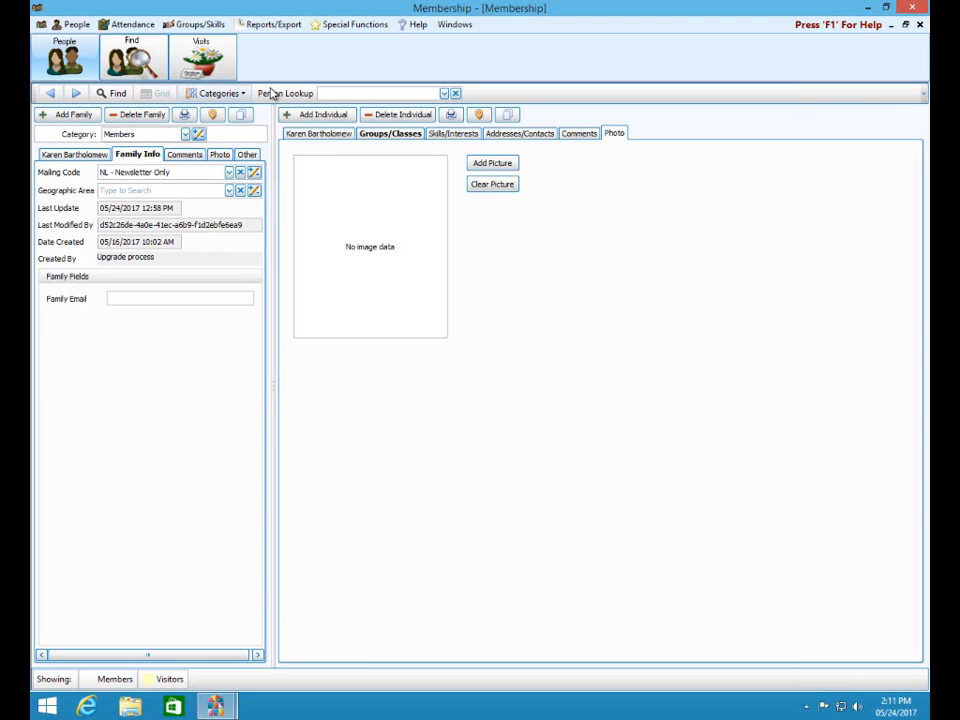
left_click(323, 135)
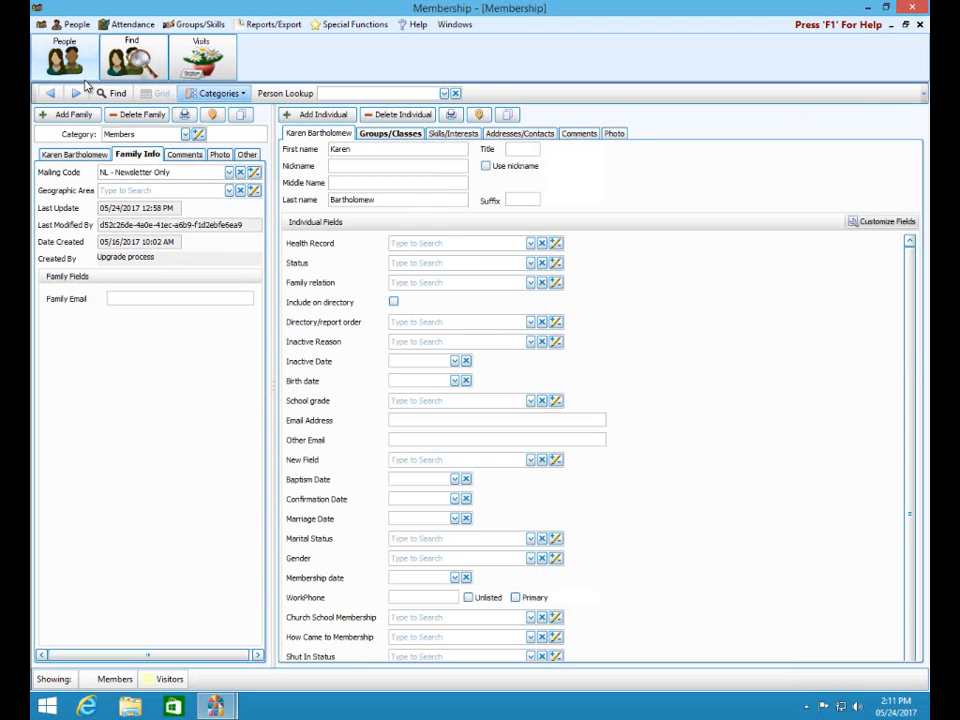
- Add a new family in the Members category
left_click(57, 119)
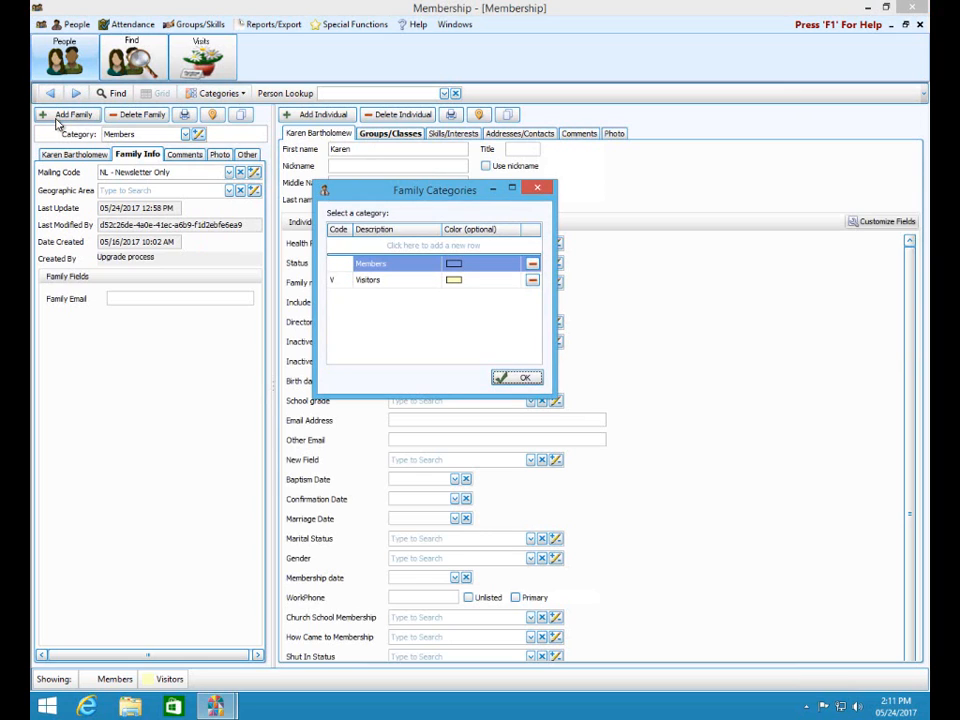
left_click(391, 266)
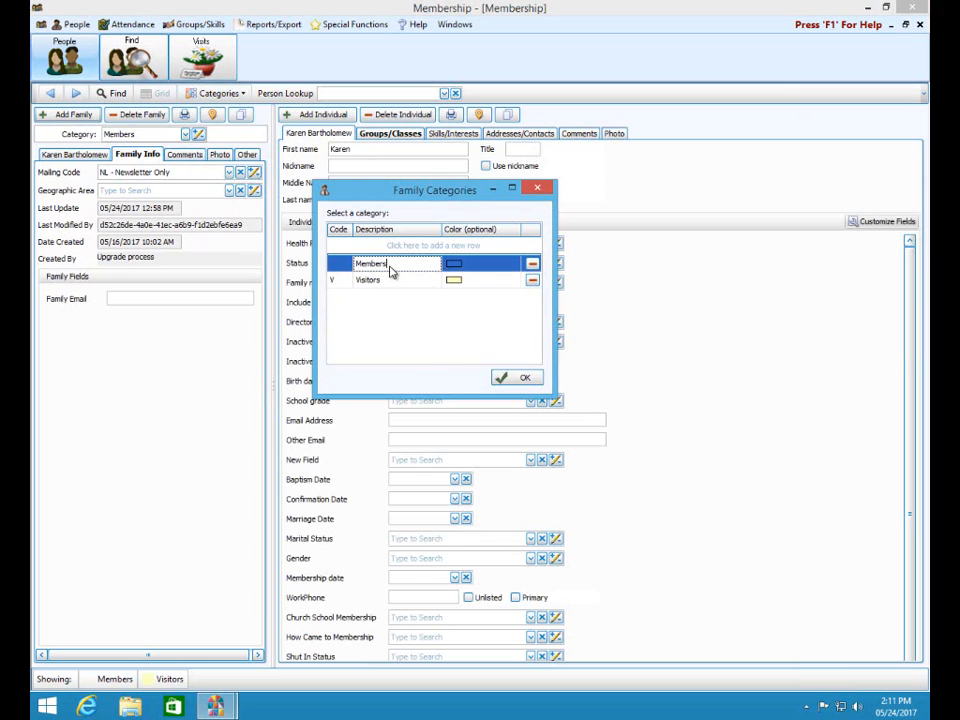
left_click(520, 379)
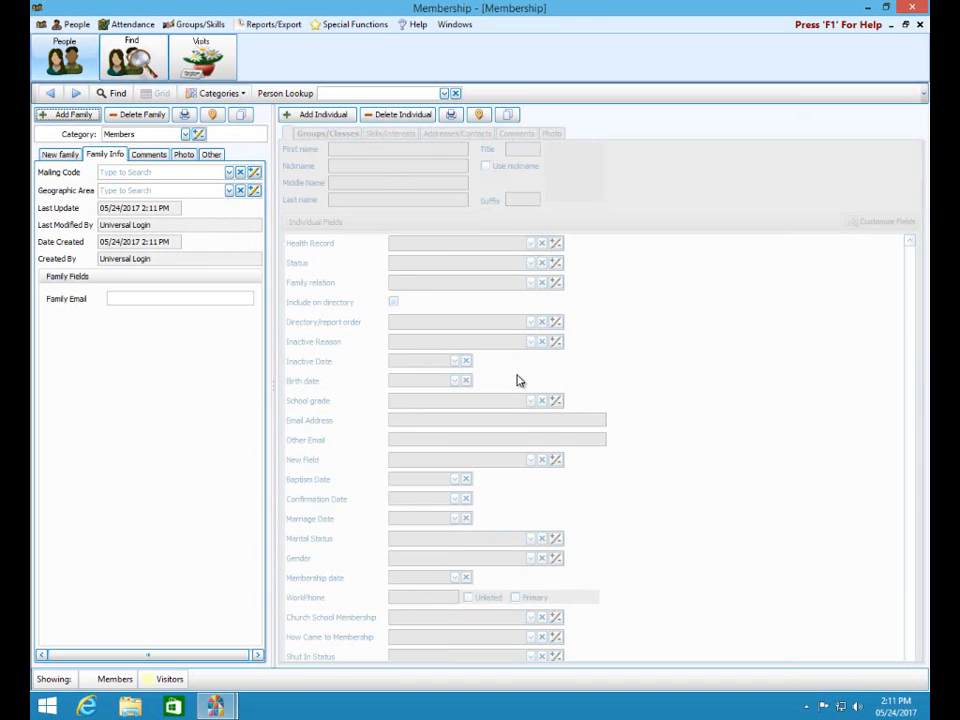
- Enter the household member's full name as family 42's mailing label and start a main address
left_click(68, 157)
left_click(123, 188)
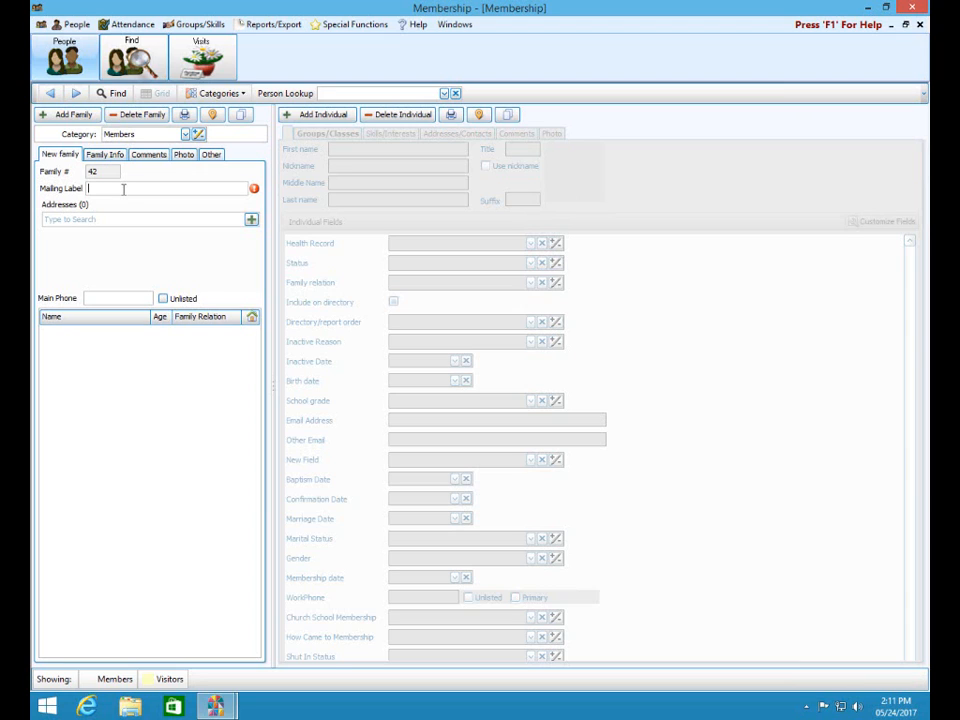
left_click(251, 220)
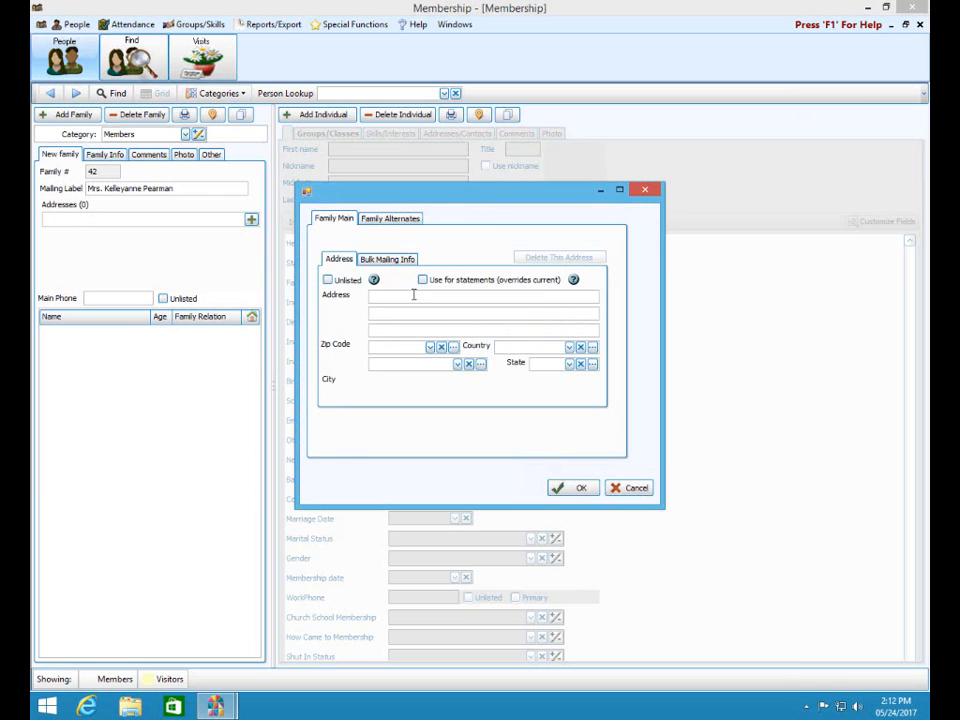
- Fill in the family's street, zip code, country, city and state, then save the address
type("123")
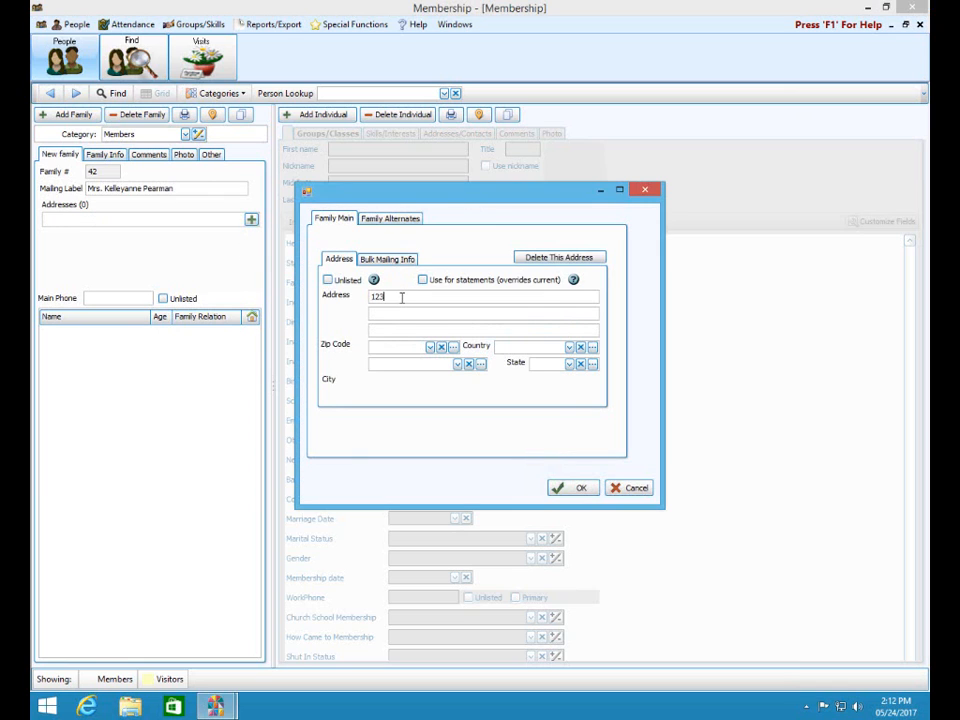
type(" Anywhere St")
key("Tab")
type("432")
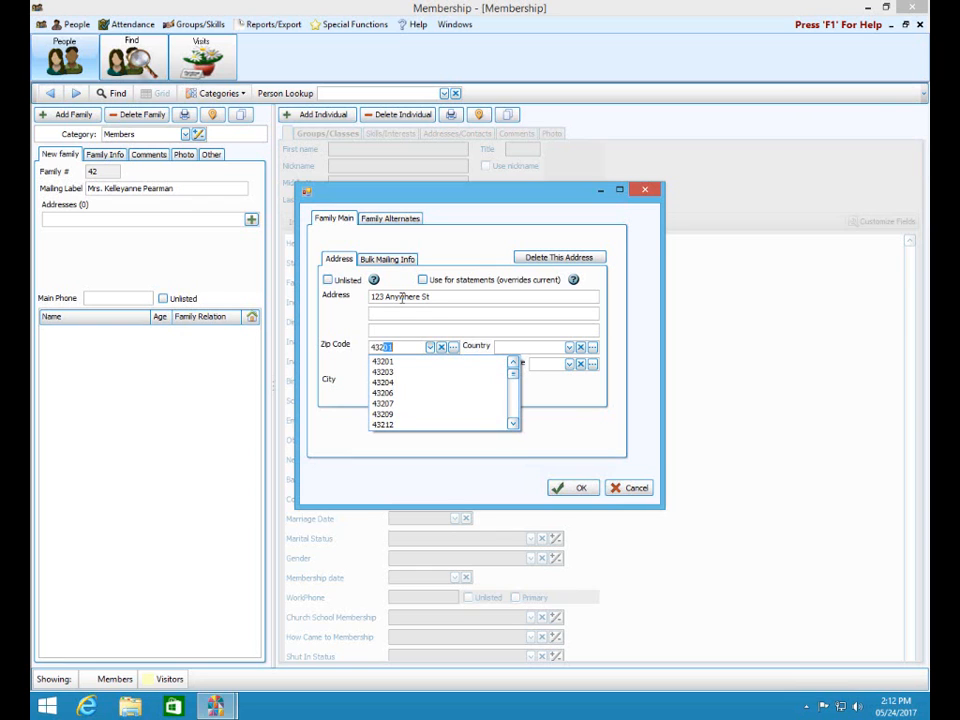
type("13")
key("Tab")
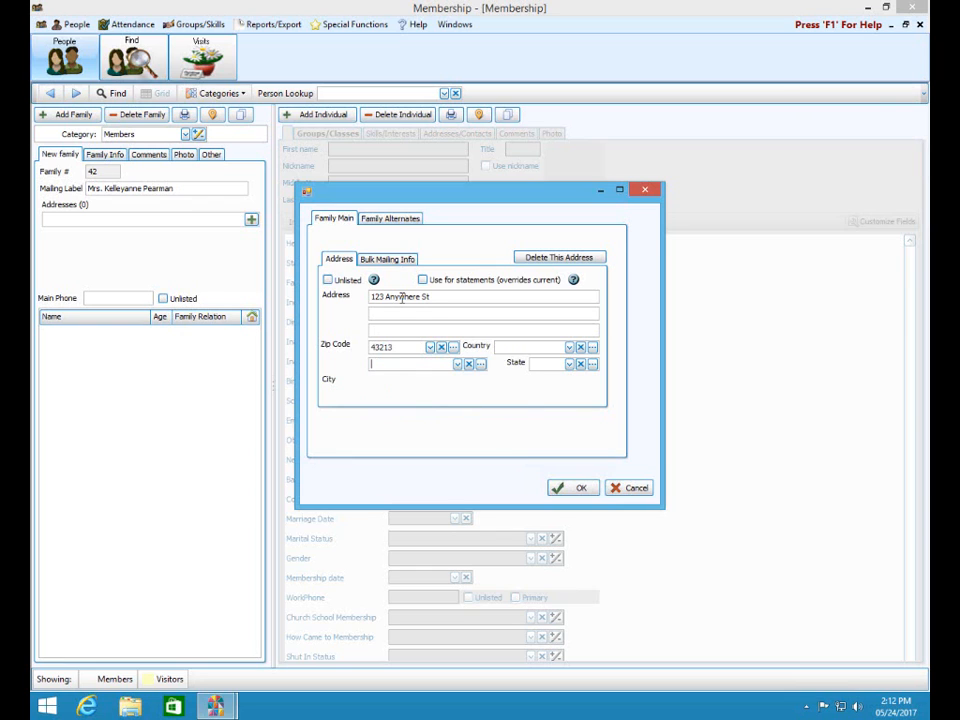
left_click(569, 346)
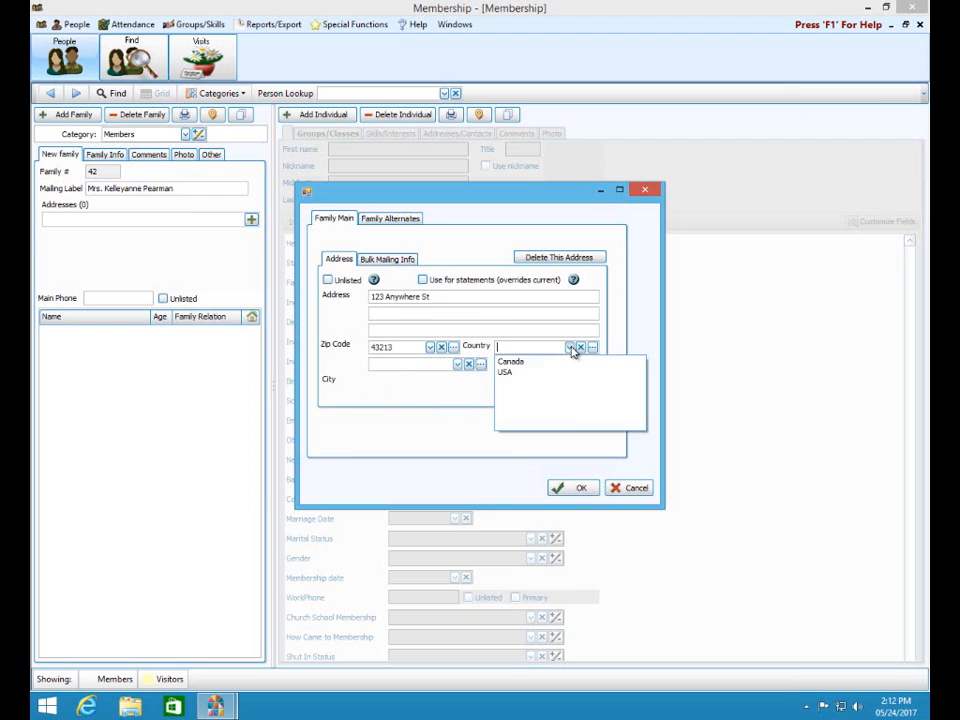
left_click(533, 373)
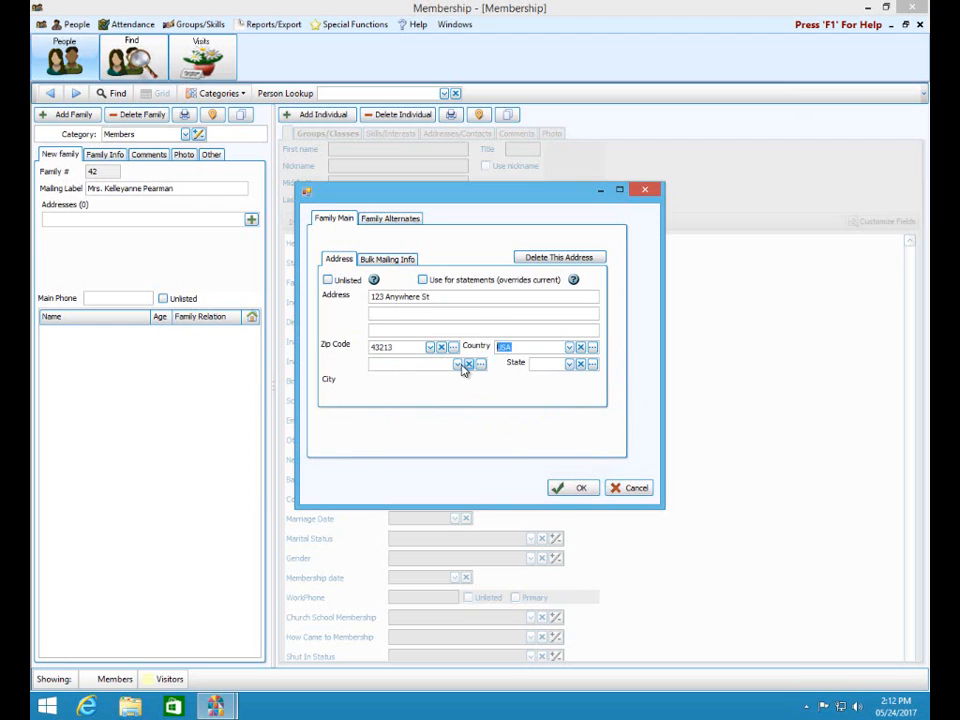
left_click(458, 365)
type("Columbus")
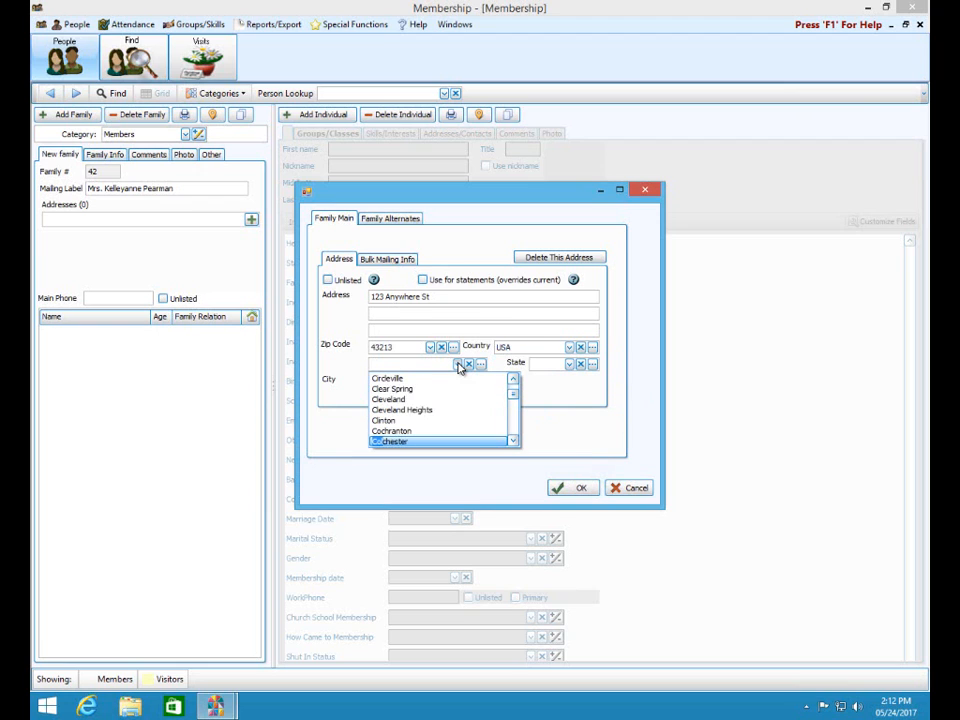
key("Tab")
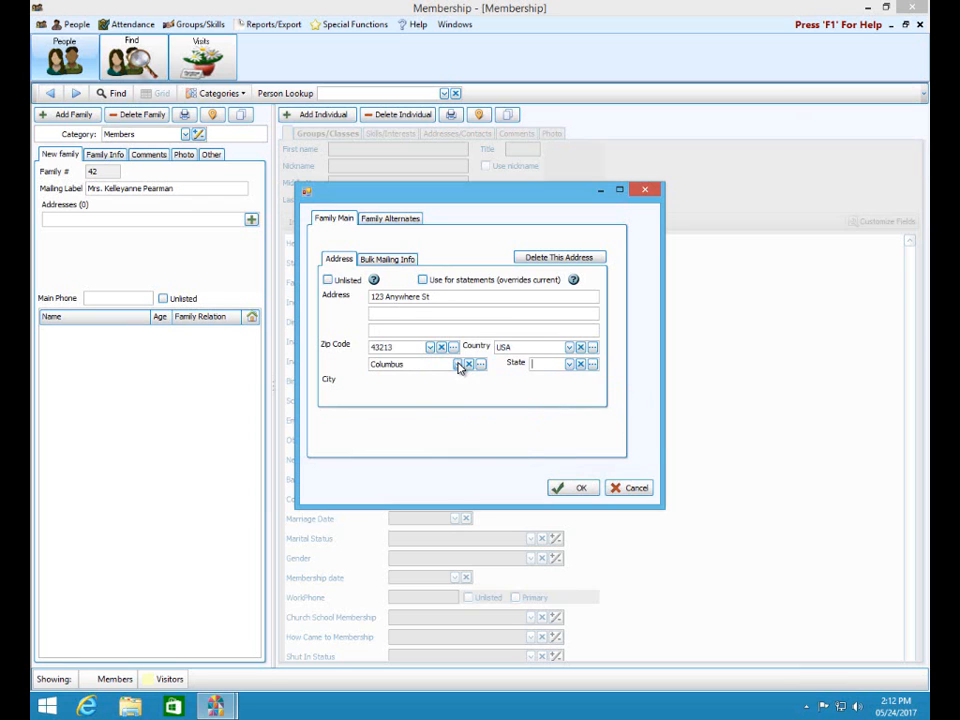
type("OH")
key("Down")
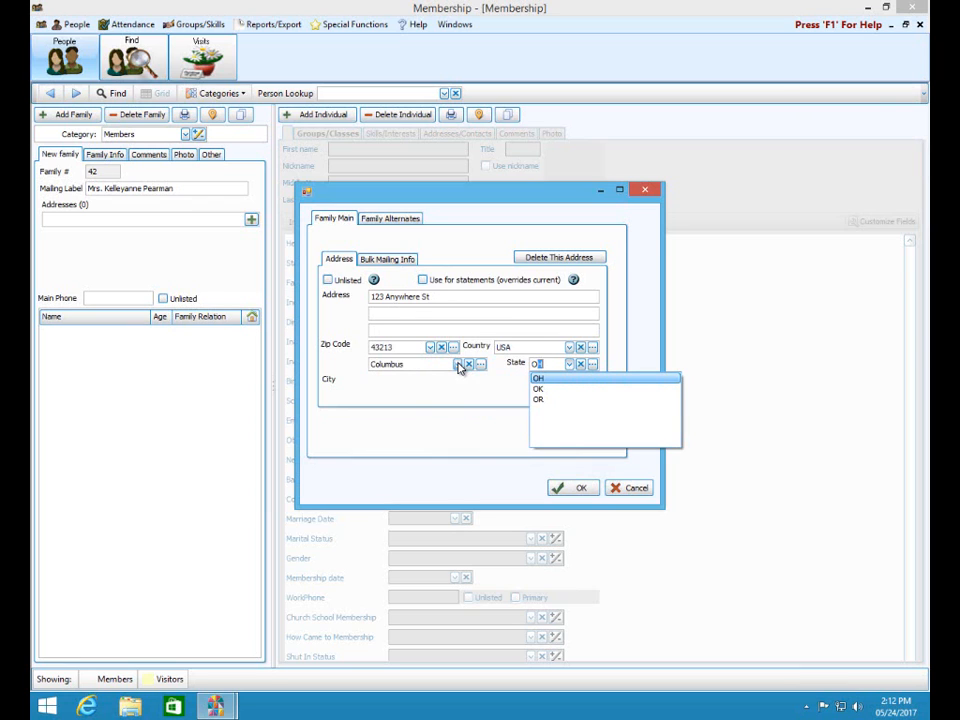
left_click(549, 379)
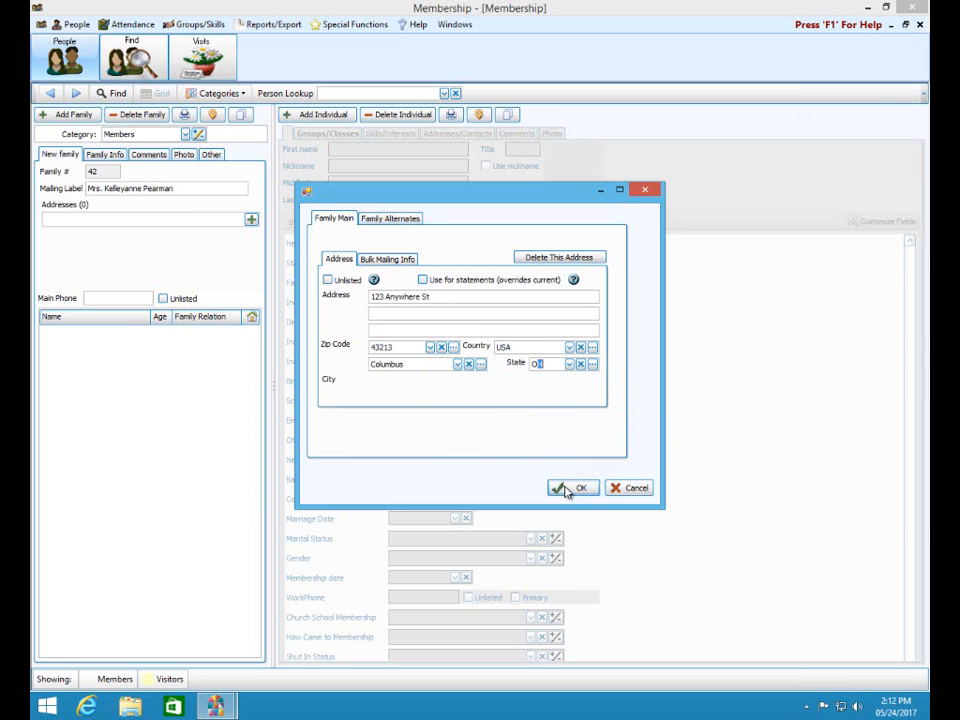
left_click(567, 489)
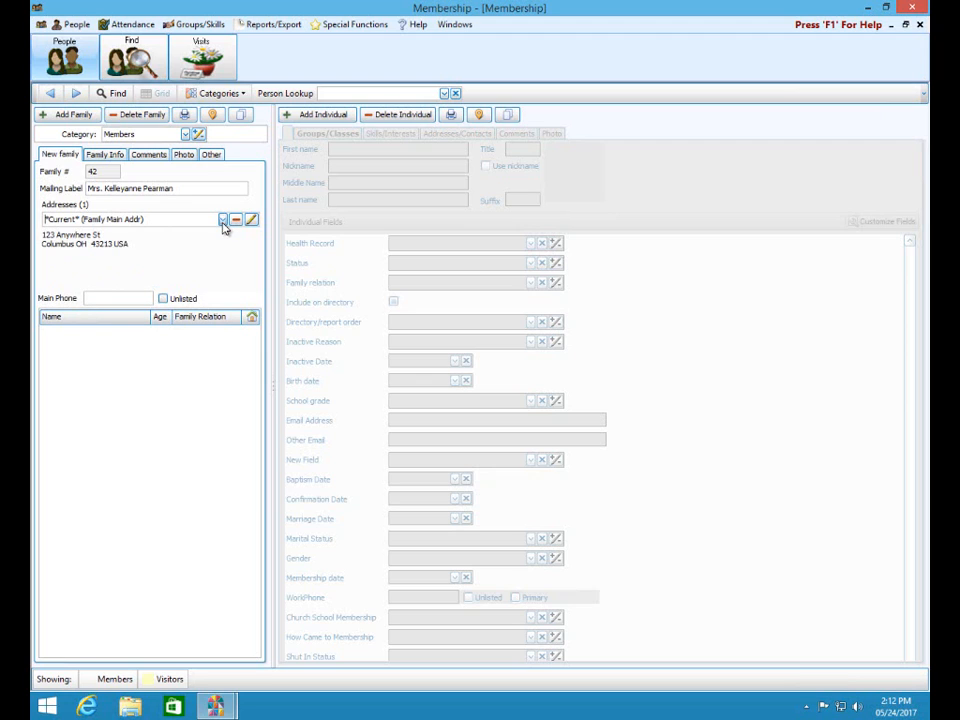
- Add the family's first individual and enter the person's first name
left_click(297, 118)
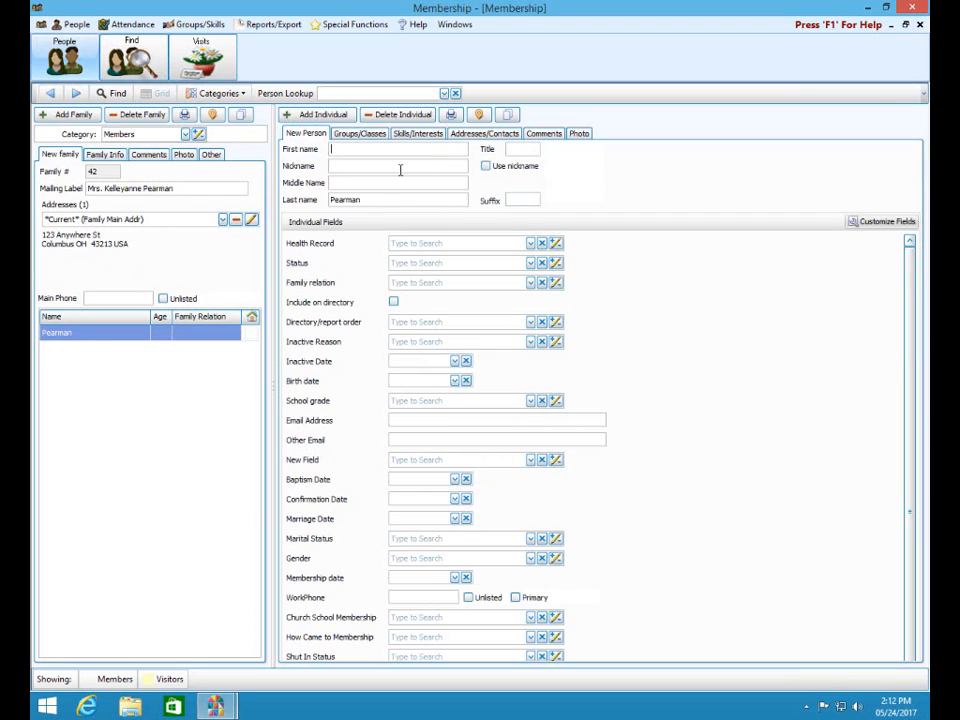
type("Kelleyanne")
key("Tab")
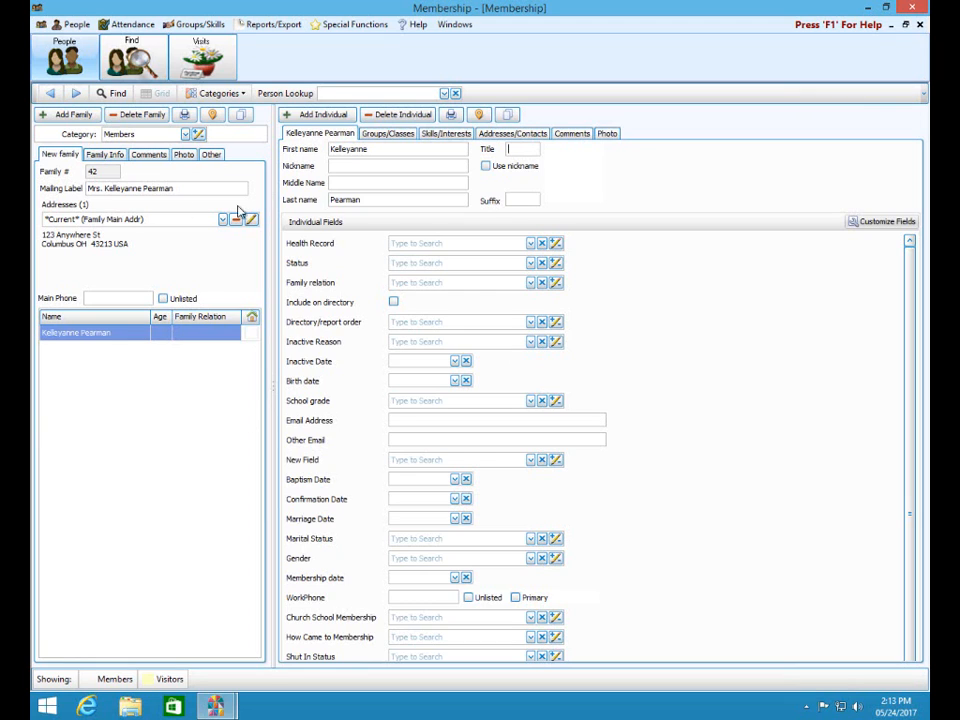
- Delete the extra empty individual that was added by mistake
left_click(307, 116)
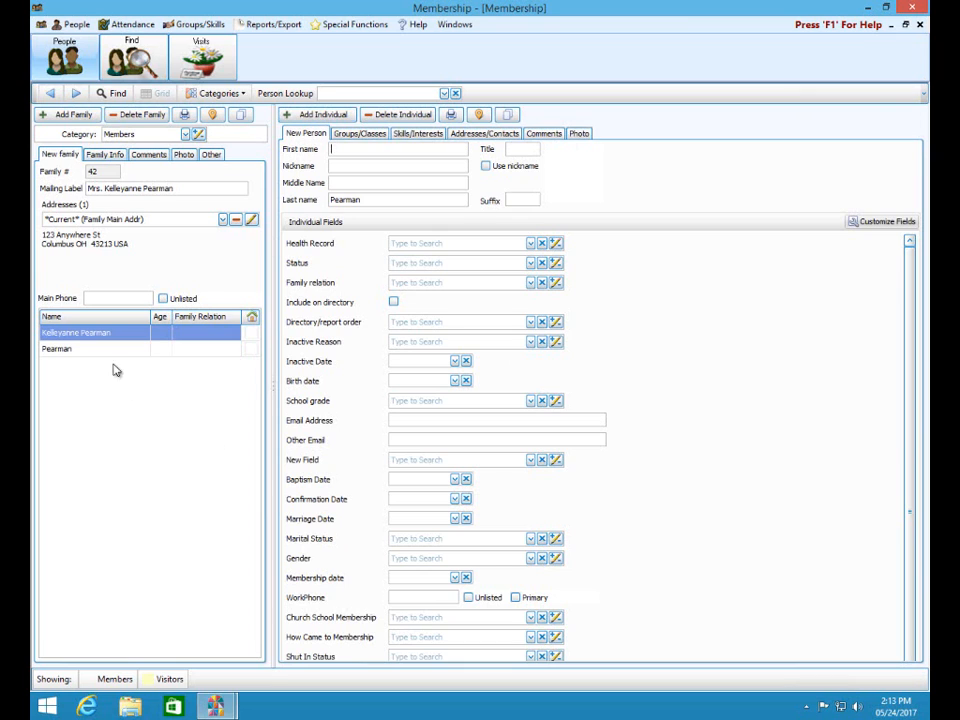
left_click(398, 119)
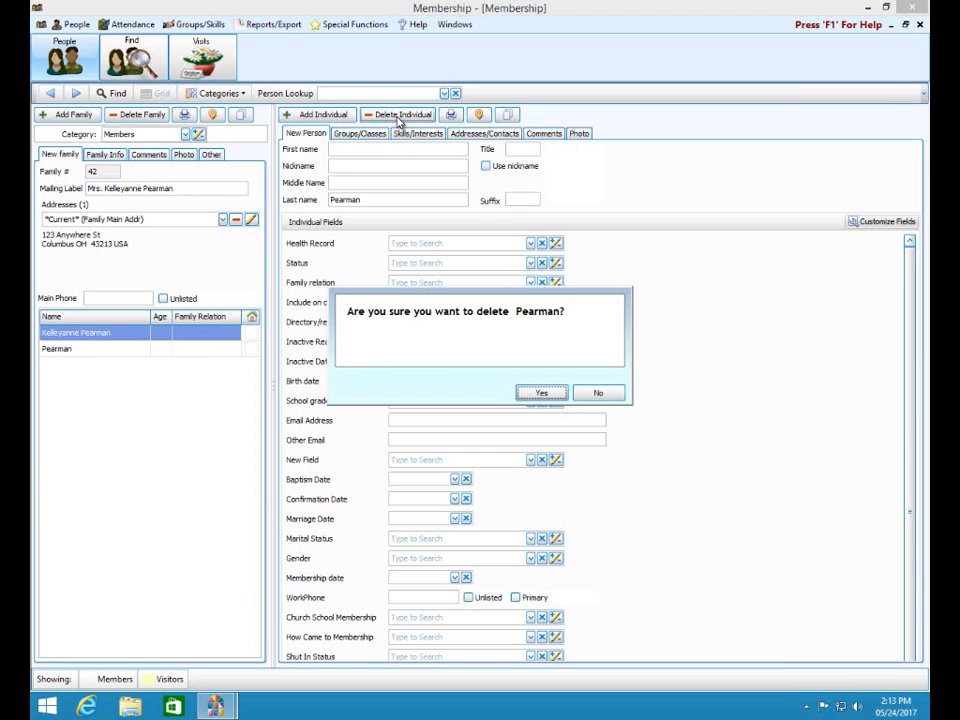
left_click(541, 393)
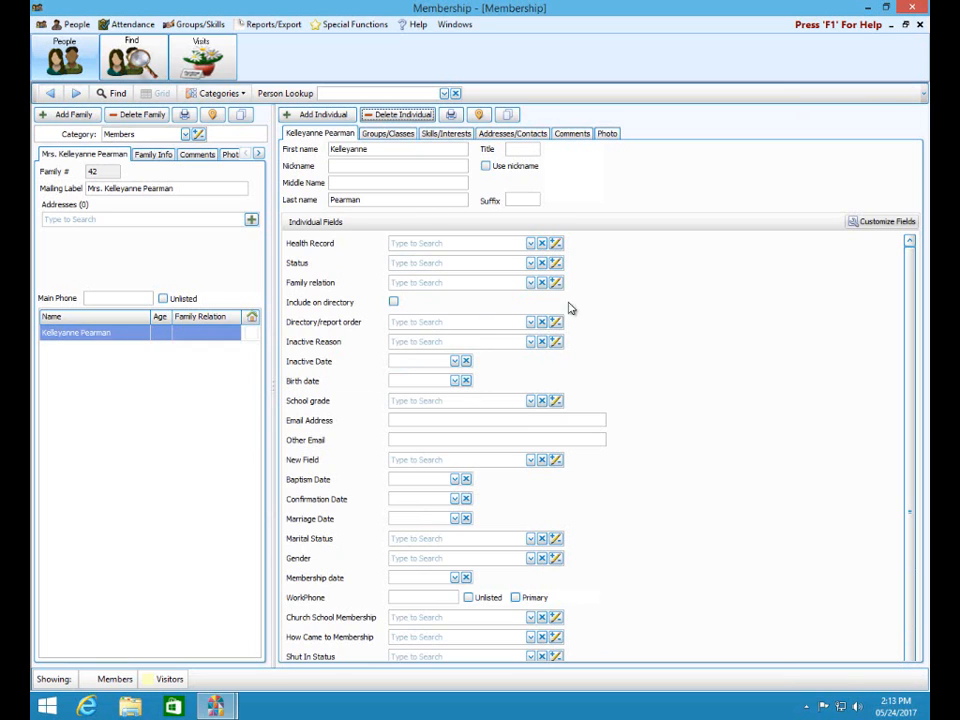
- Open Customize Fields full screen and add a Members field, dismissing duplicate-name warnings
left_click(873, 228)
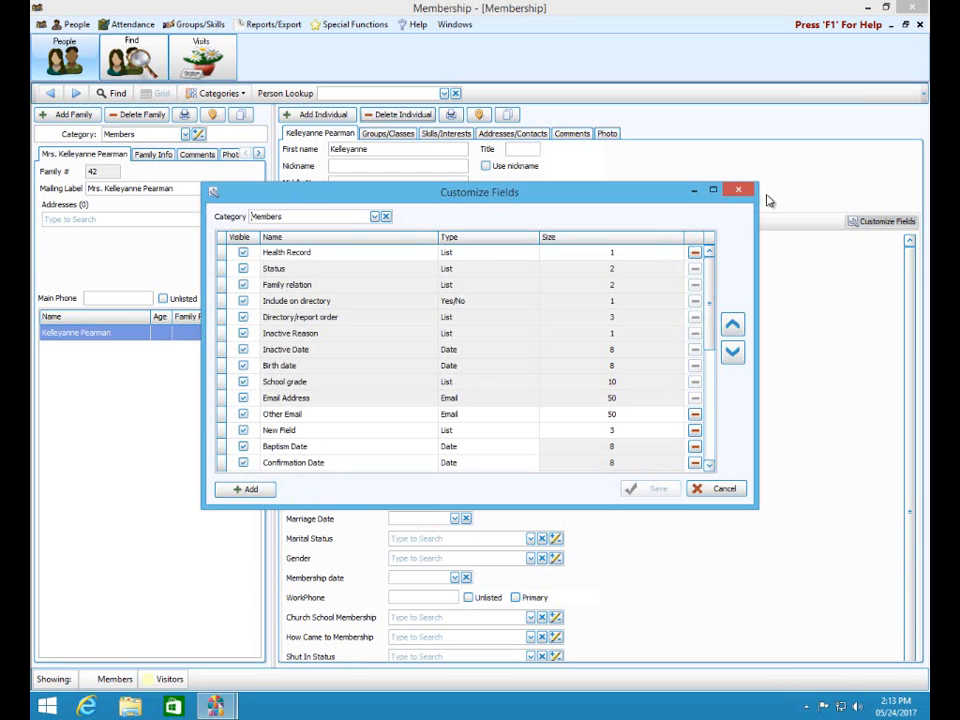
left_click(713, 192)
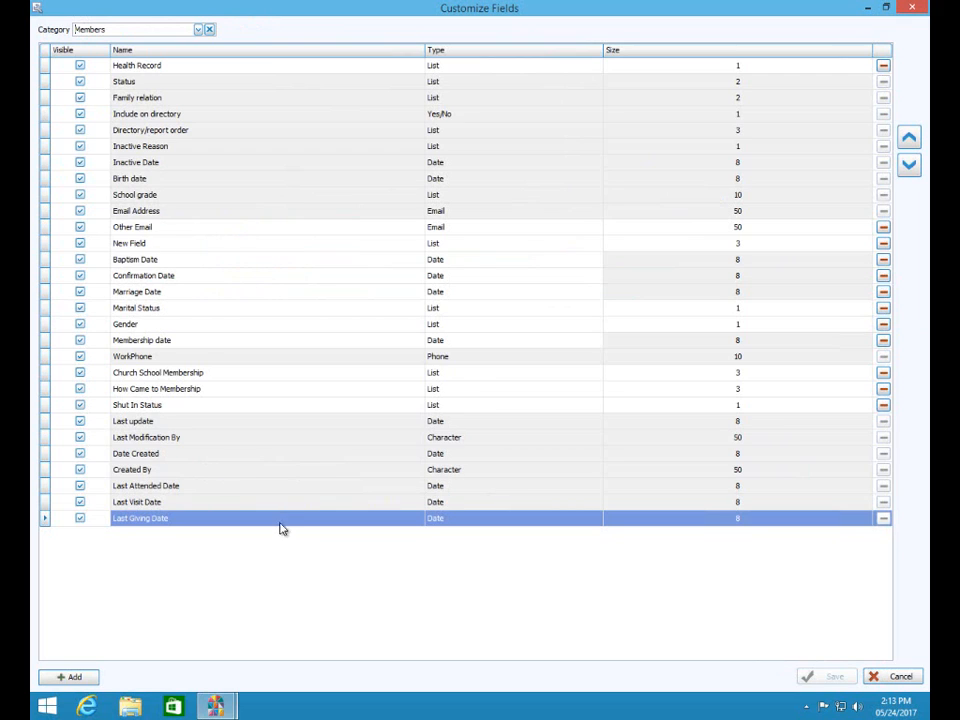
left_click(71, 679)
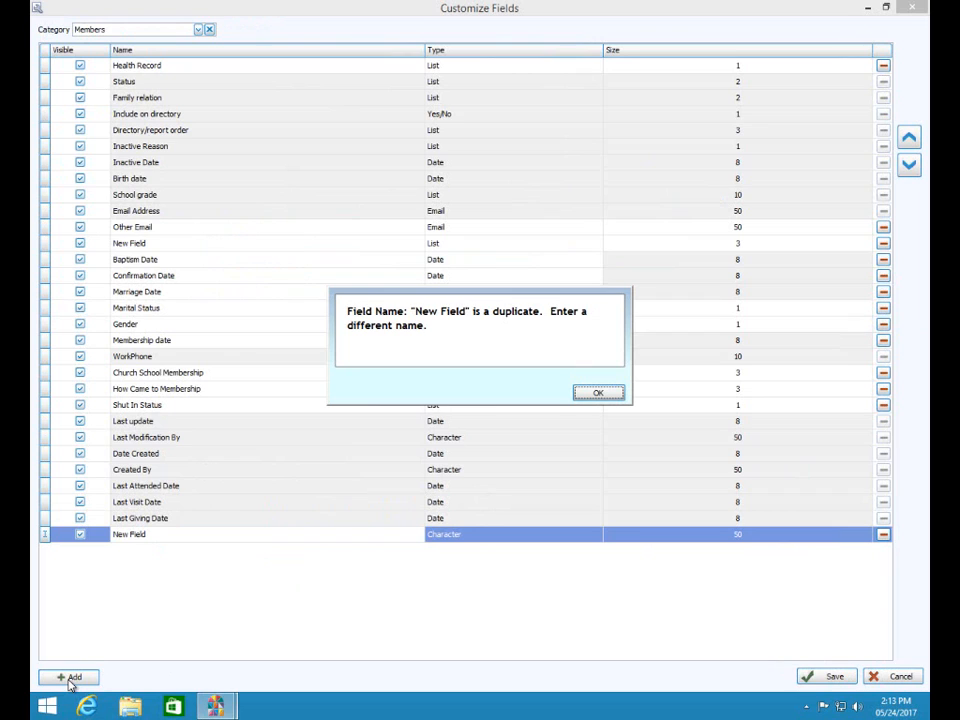
left_click(610, 393)
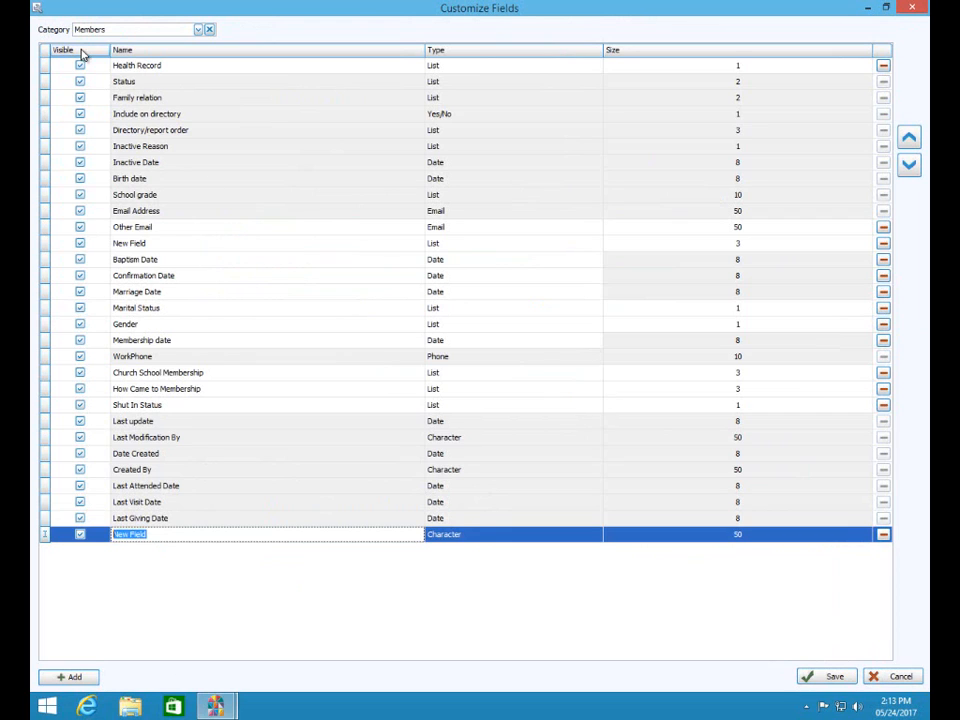
left_click(199, 30)
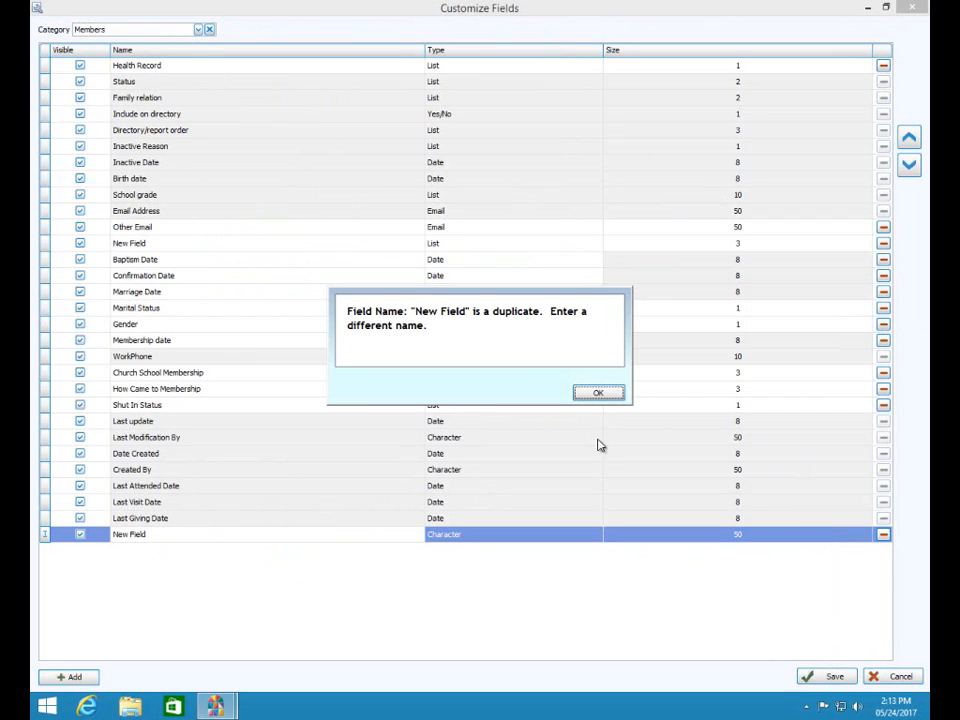
left_click(598, 394)
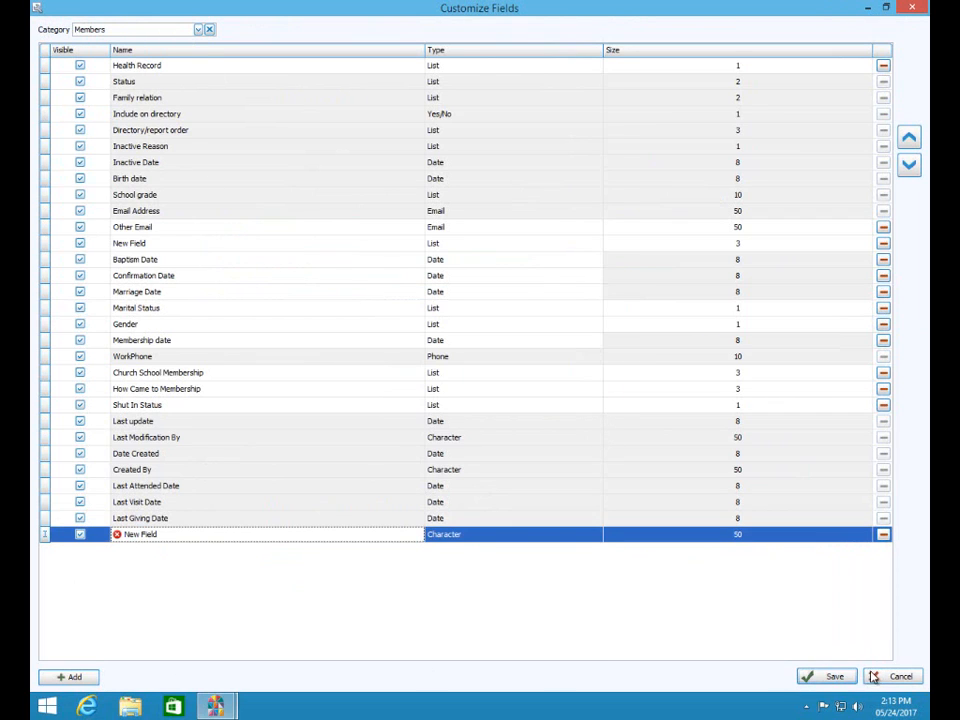
left_click(883, 534)
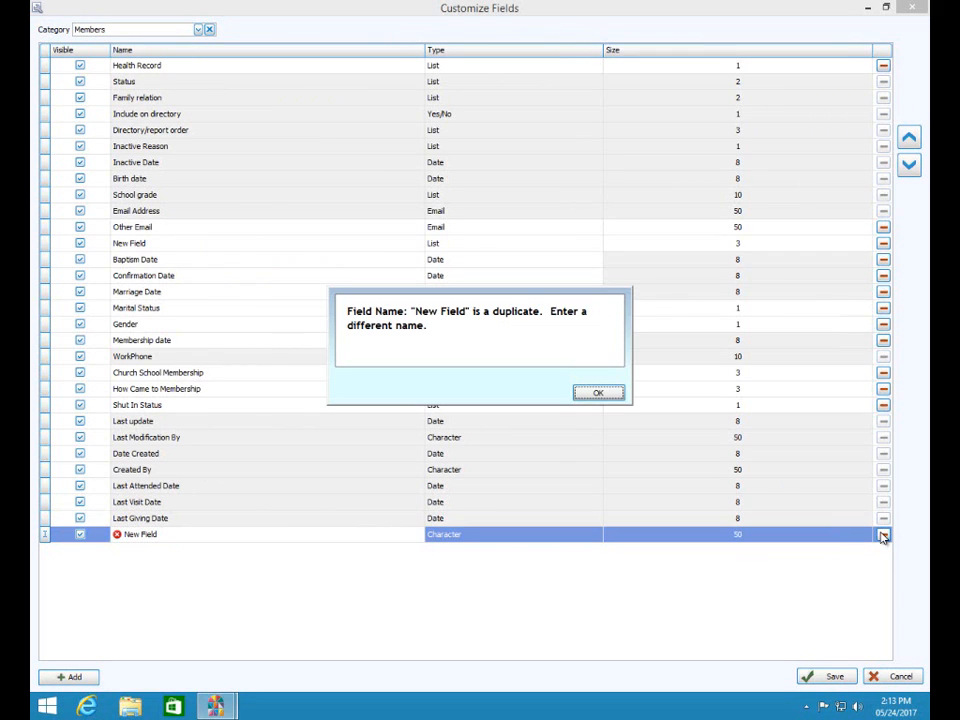
left_click(590, 394)
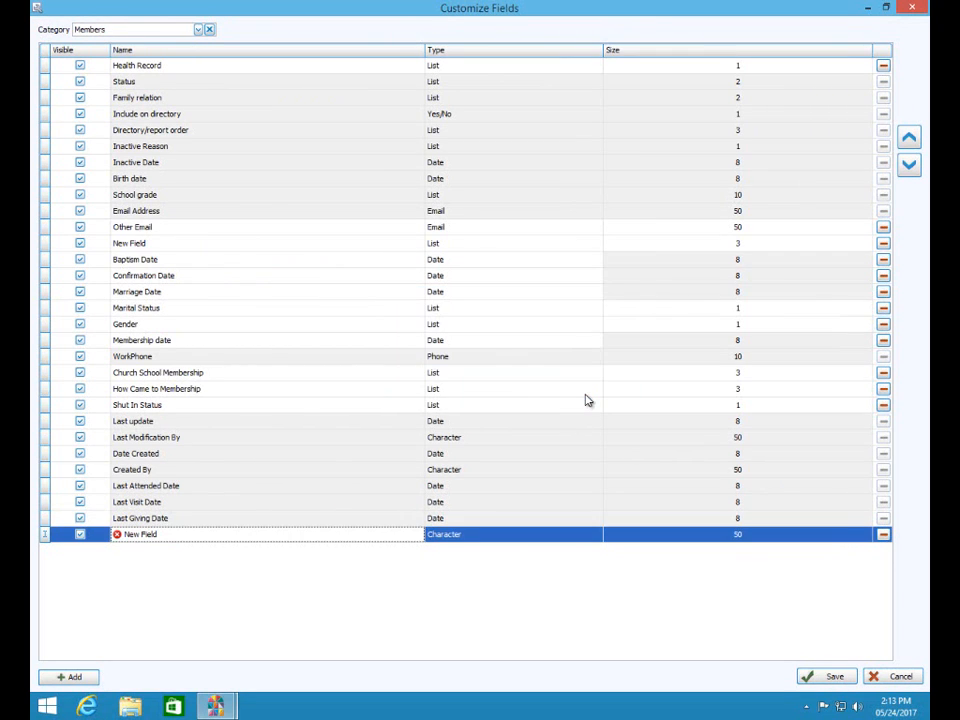
left_click(884, 535)
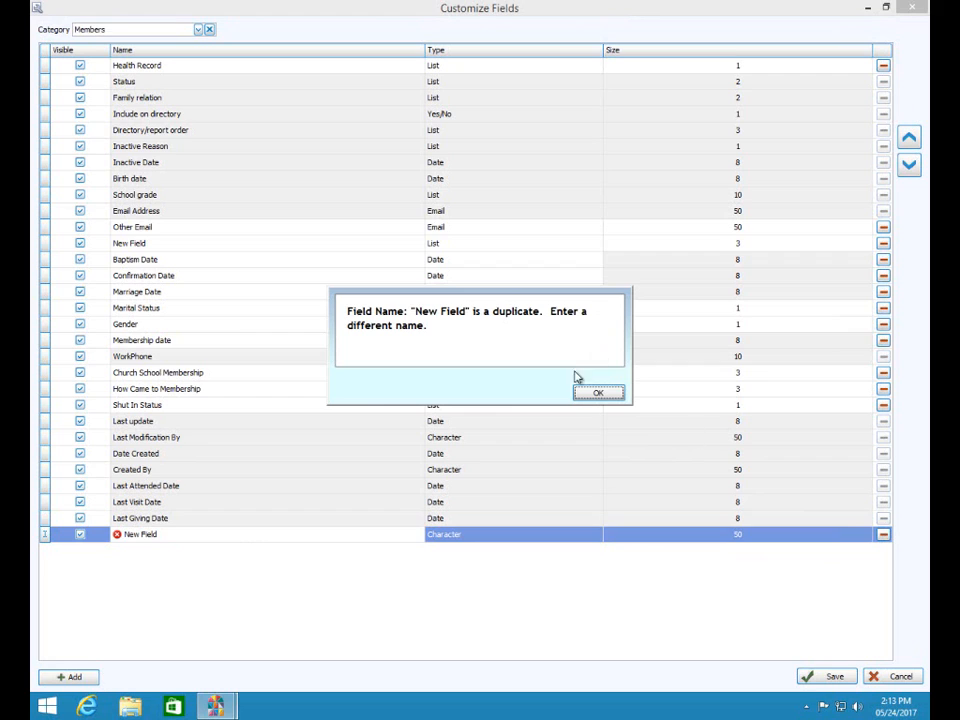
left_click(598, 392)
- Rename the new field to 'New name', then delete it permanently
left_click(167, 534)
left_click_drag(167, 534, 44, 527)
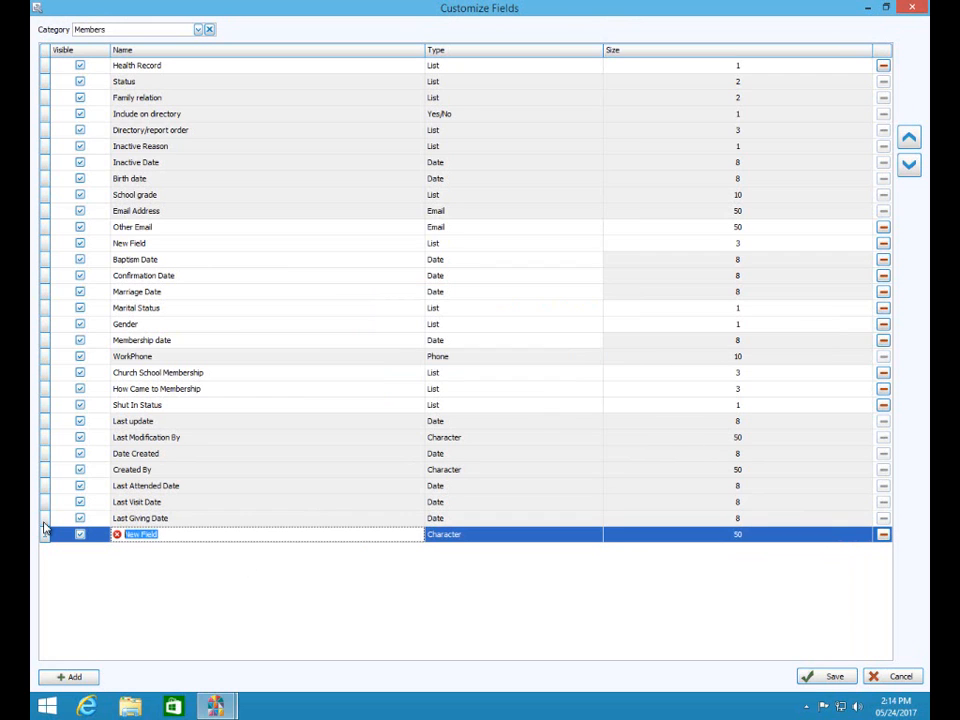
type("New name")
left_click(808, 608)
left_click(884, 535)
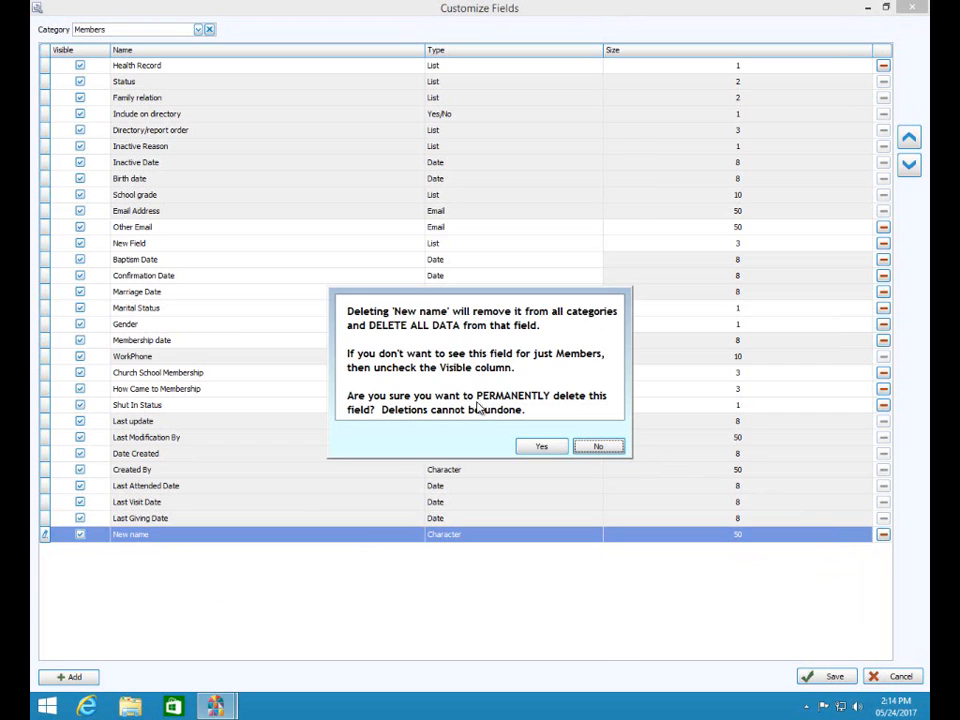
left_click(560, 448)
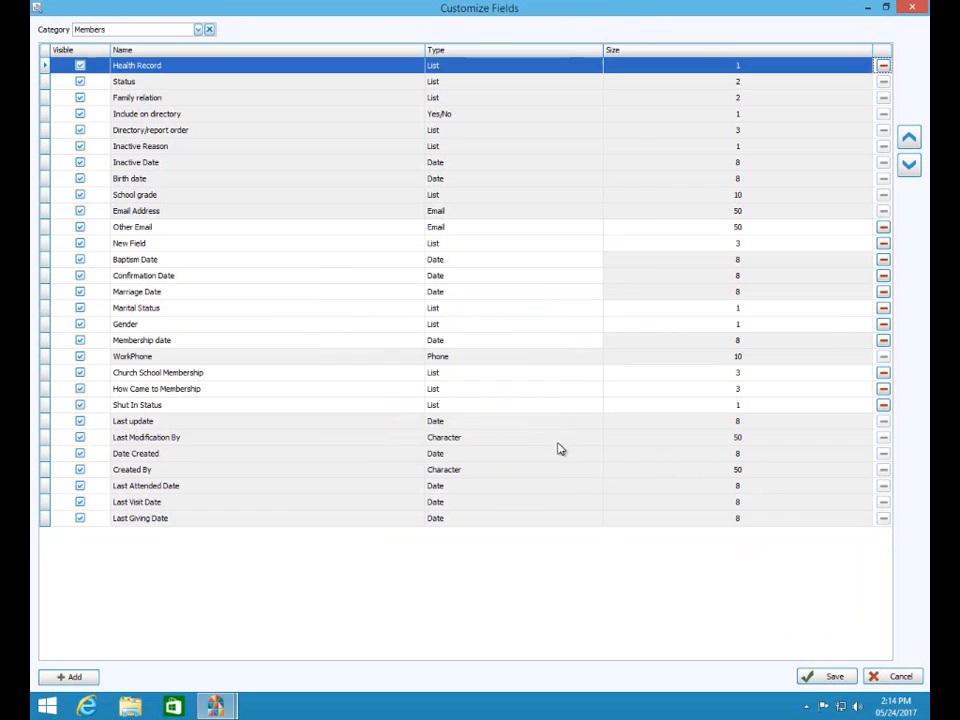
- View the Visitors field list, switch back to Members, and save the field settings
left_click(199, 30)
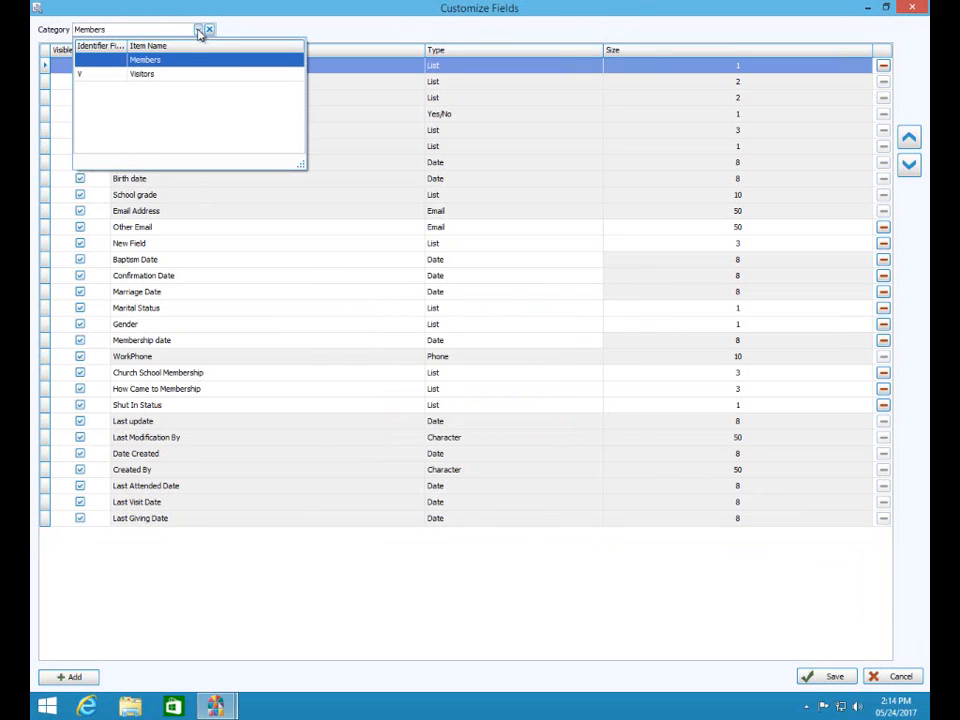
key("Down")
key("Return")
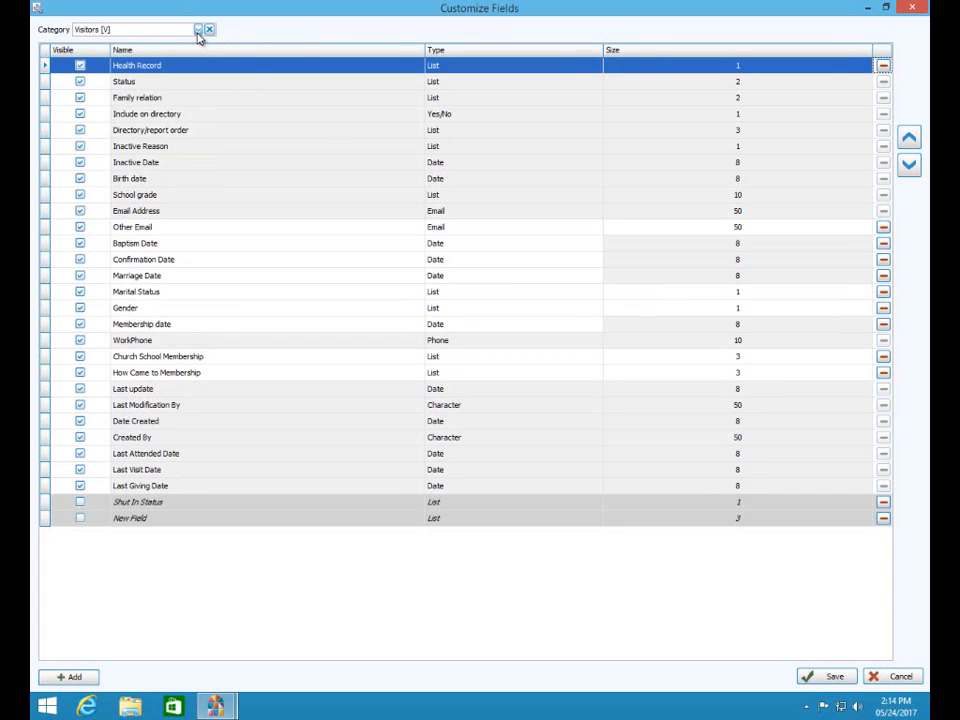
left_click(199, 30)
left_click(192, 64)
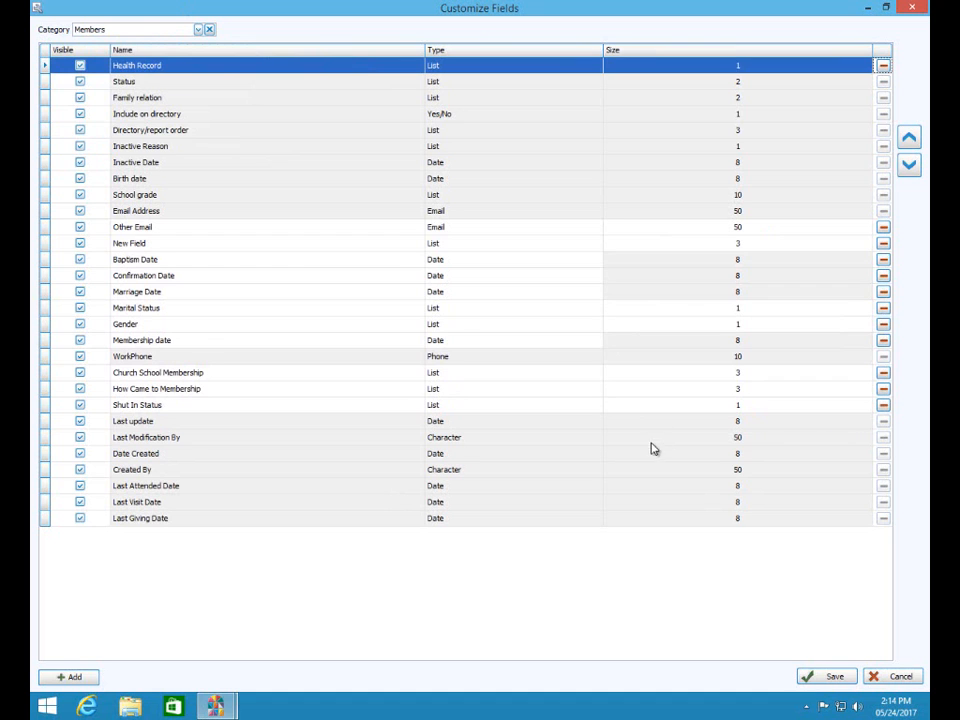
left_click(820, 677)
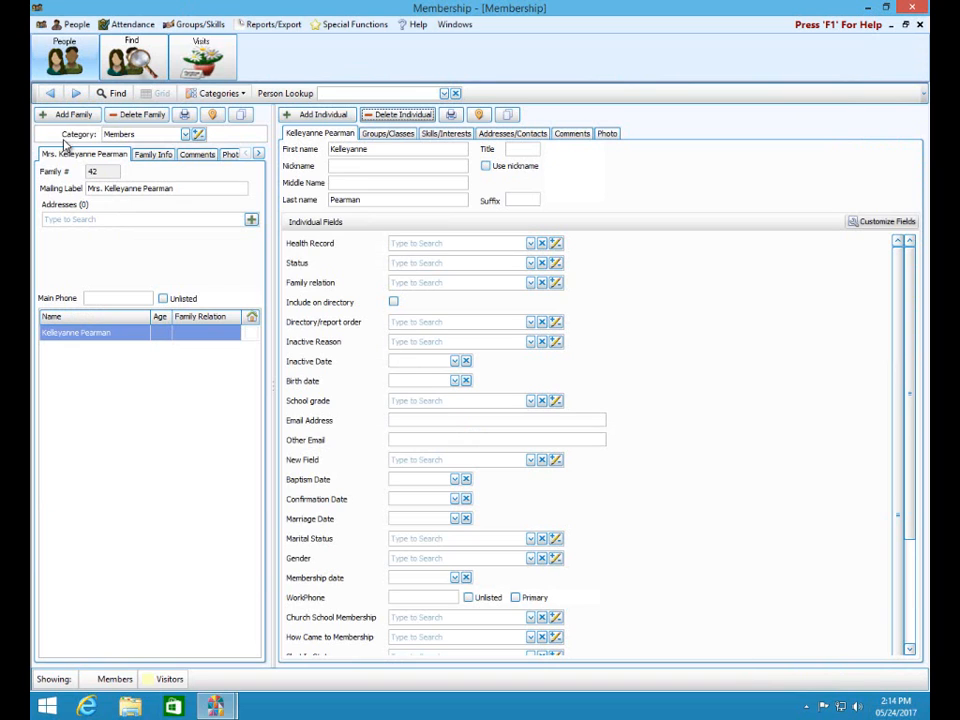
- Run a Find with default criteria to list Members and Visitors families in the Find Grid
left_click(115, 93)
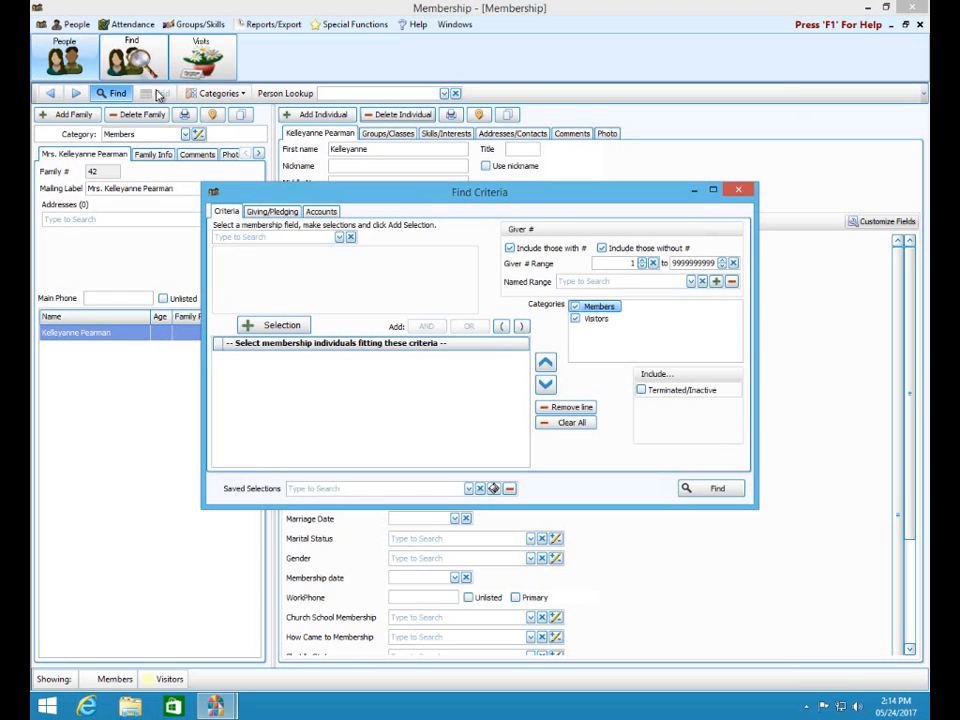
left_click(716, 488)
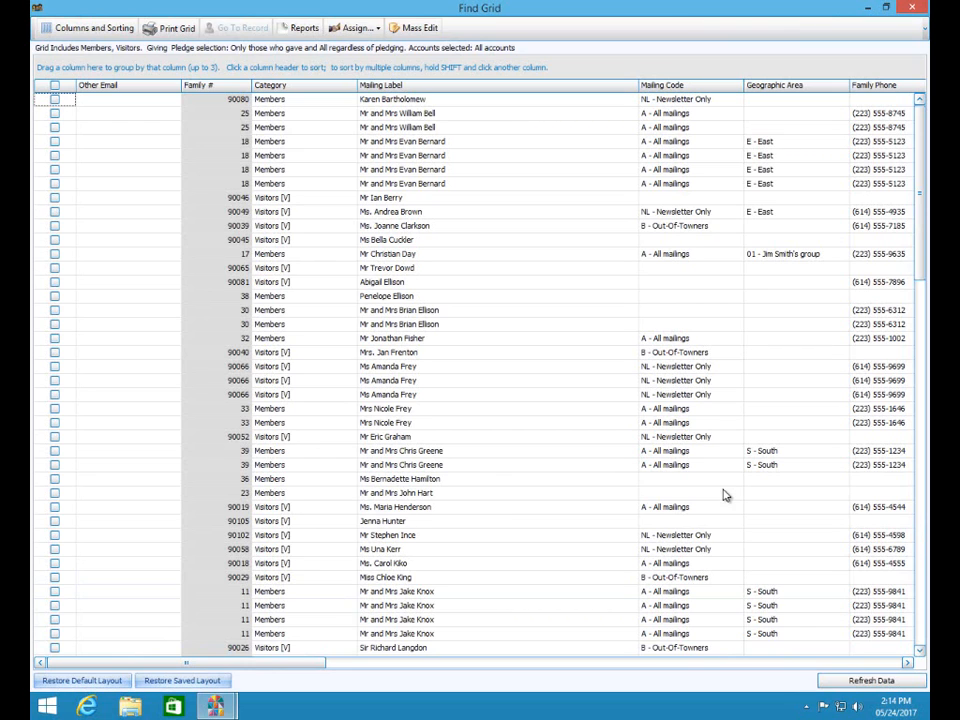
- Check the grid's Columns and Sorting options, then close the Find Grid
left_click(85, 30)
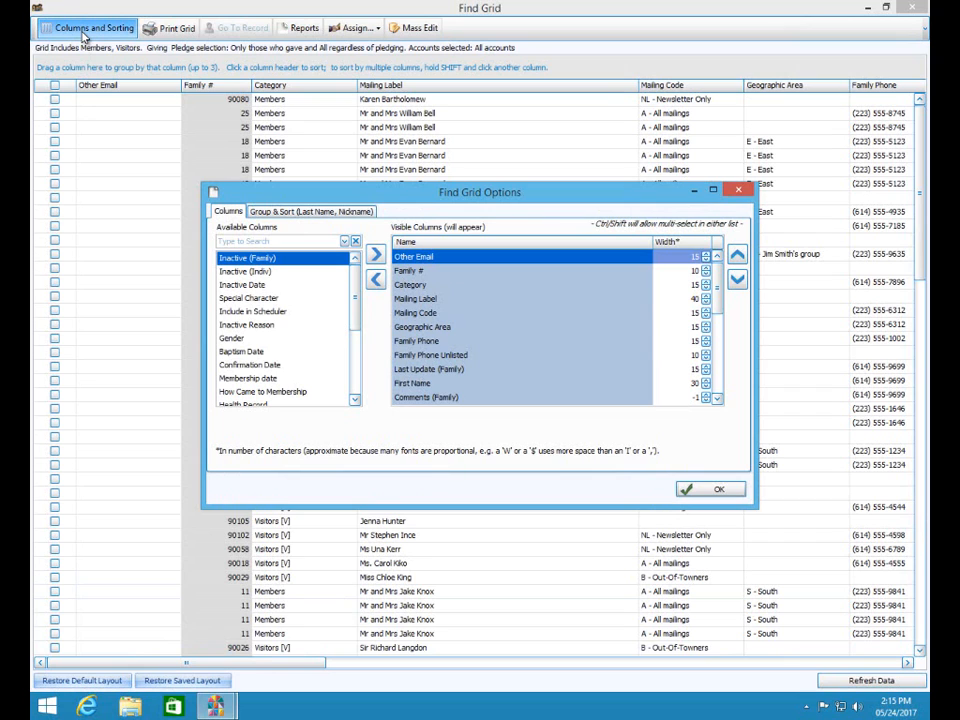
left_click(736, 191)
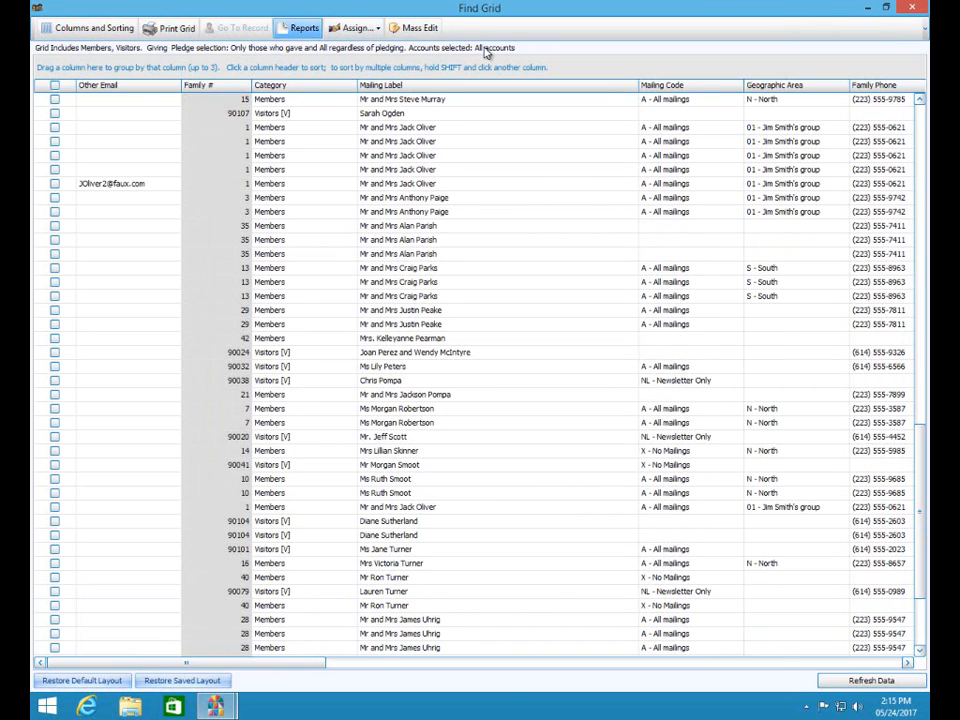
left_click(915, 8)
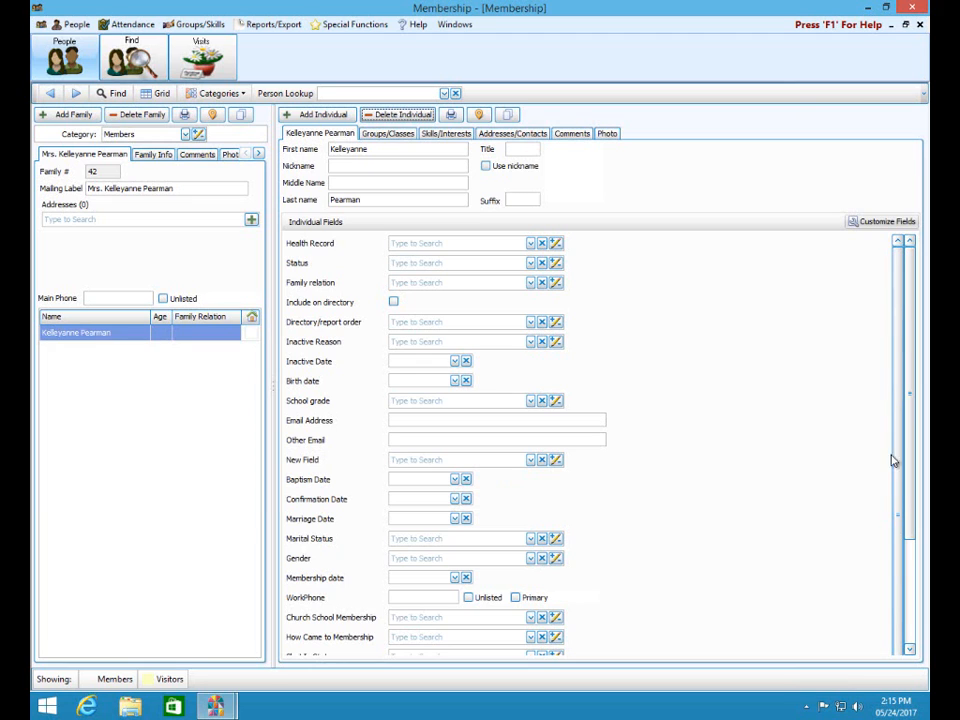
left_click(897, 221)
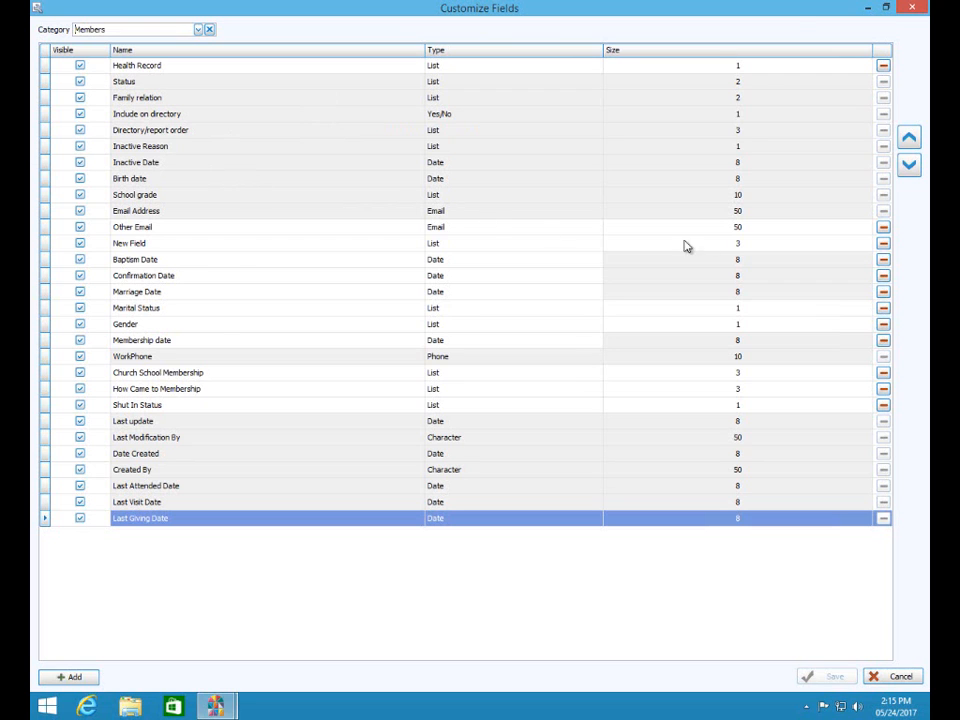
left_click(910, 9)
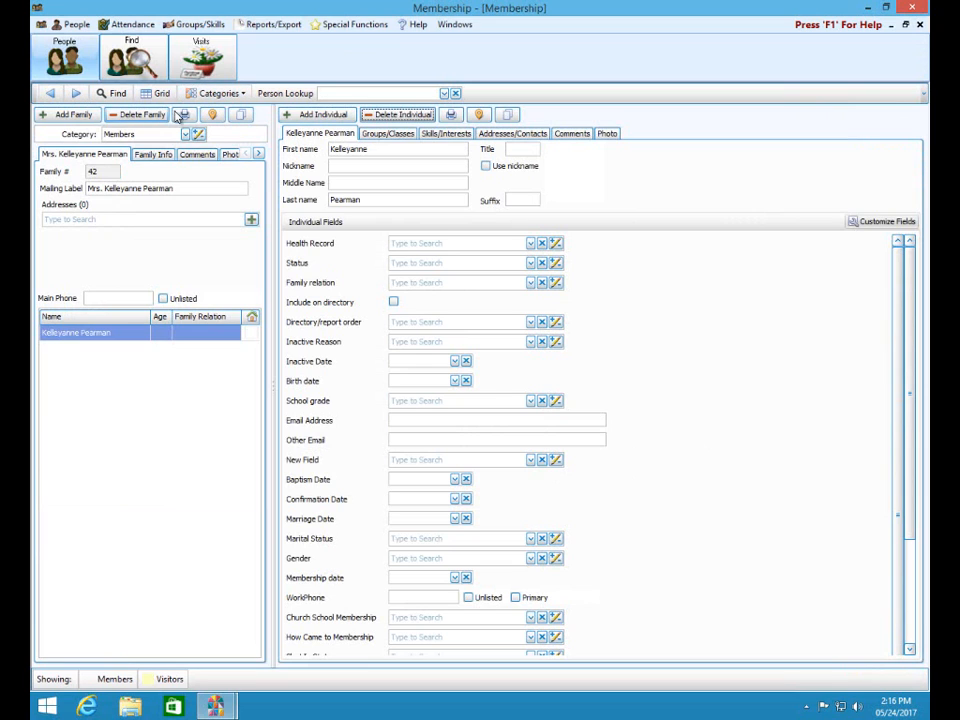
- Add a 'Snowbird' family category coloured light grey and save the category list
left_click(199, 135)
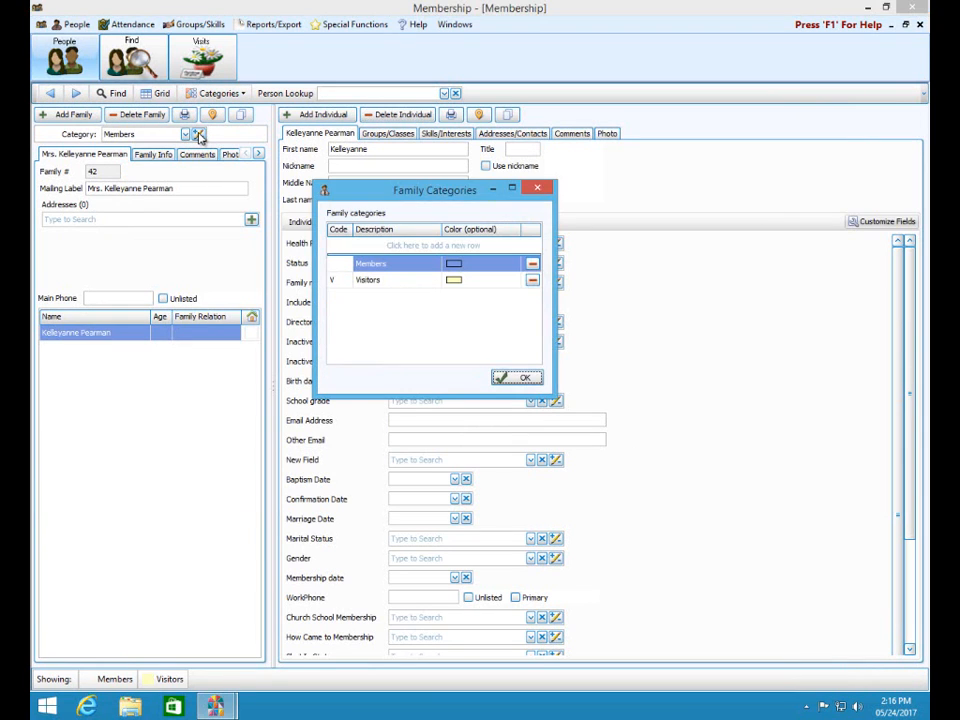
left_click(434, 245)
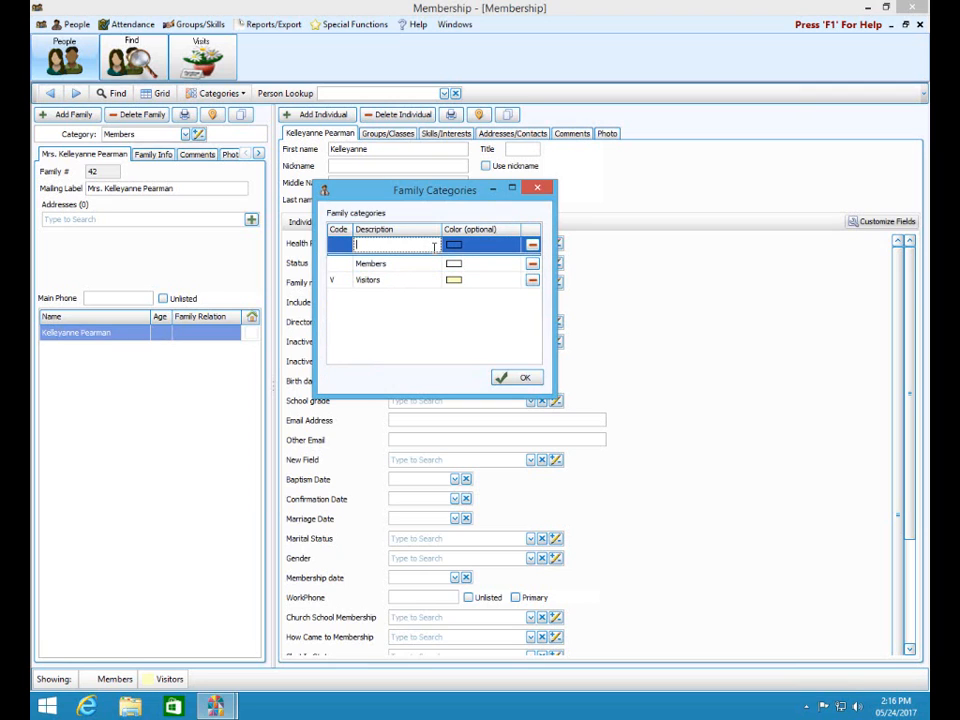
type("Snowbird")
left_click(466, 248)
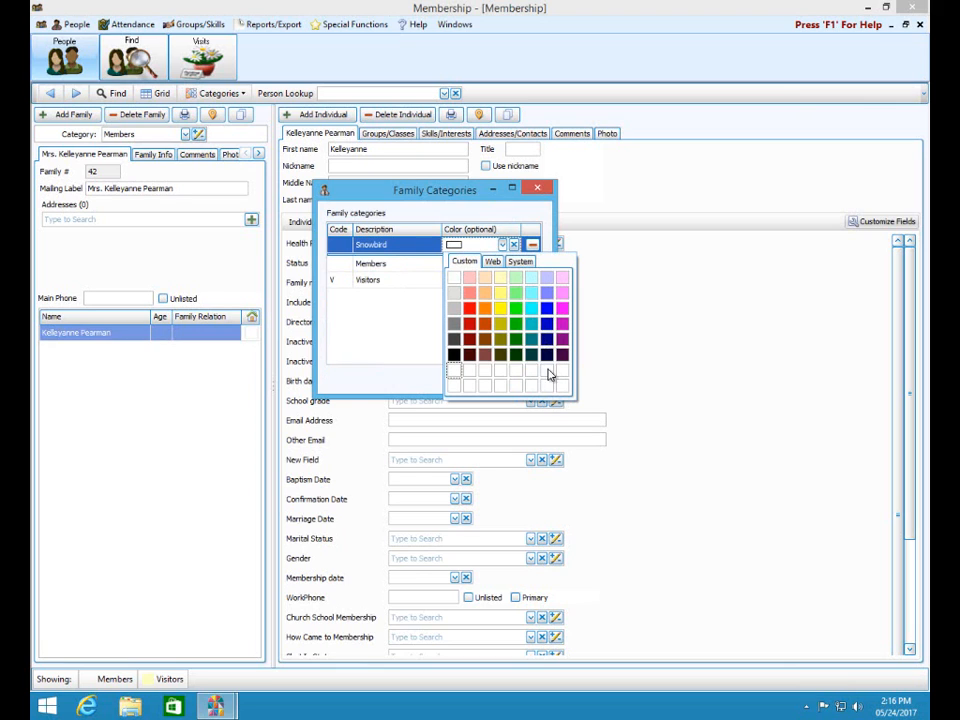
left_click(454, 293)
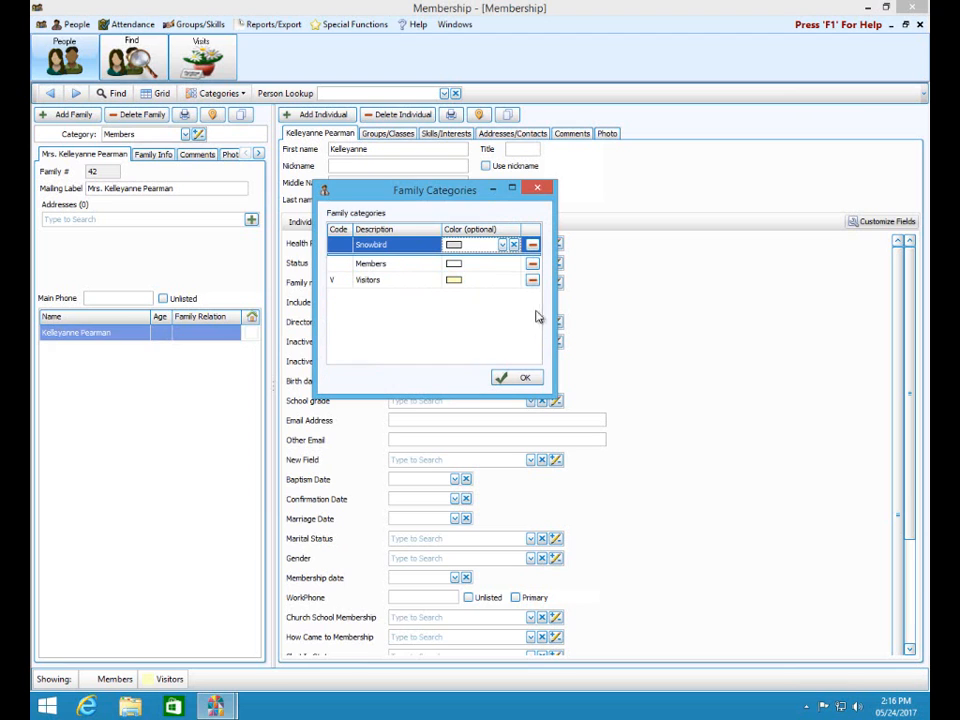
left_click(515, 378)
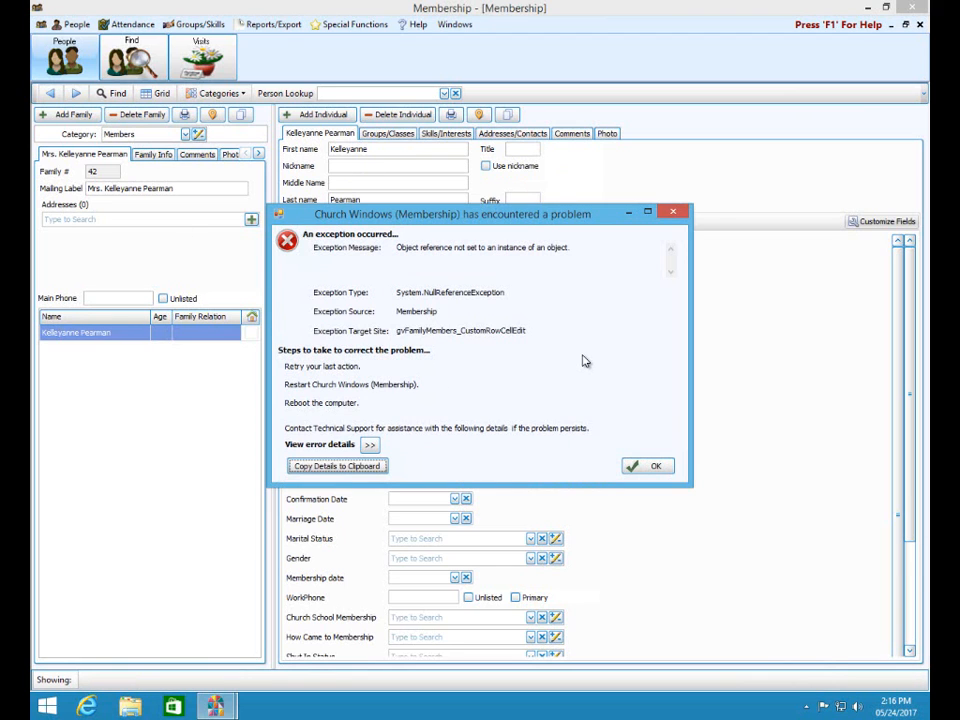
- Close the error, relaunch Church Windows and open Membership's People records
left_click(676, 214)
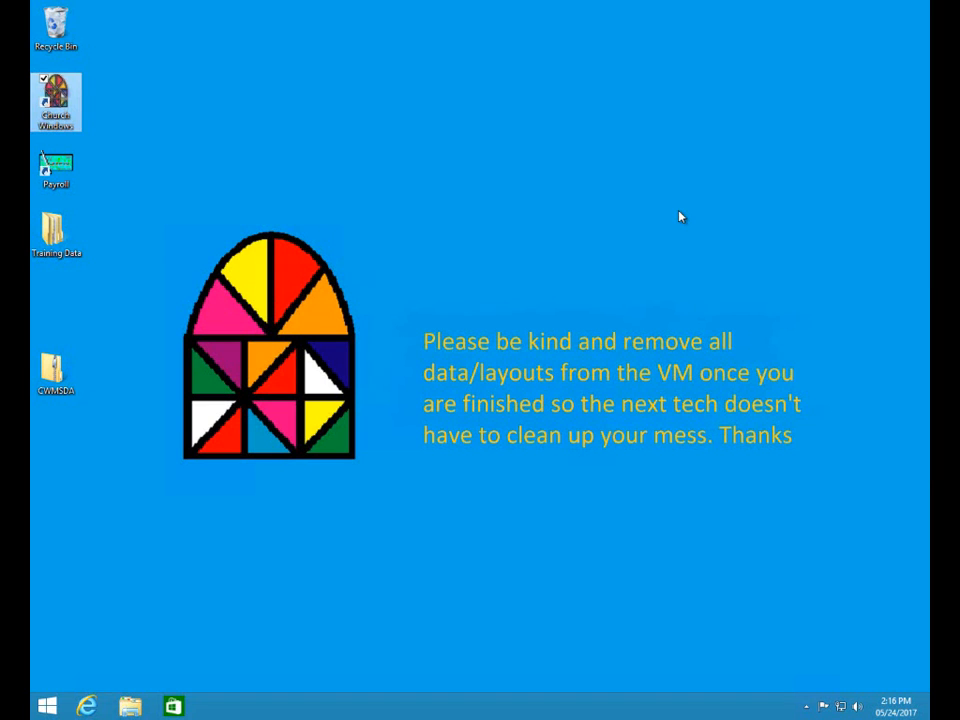
left_click(57, 110)
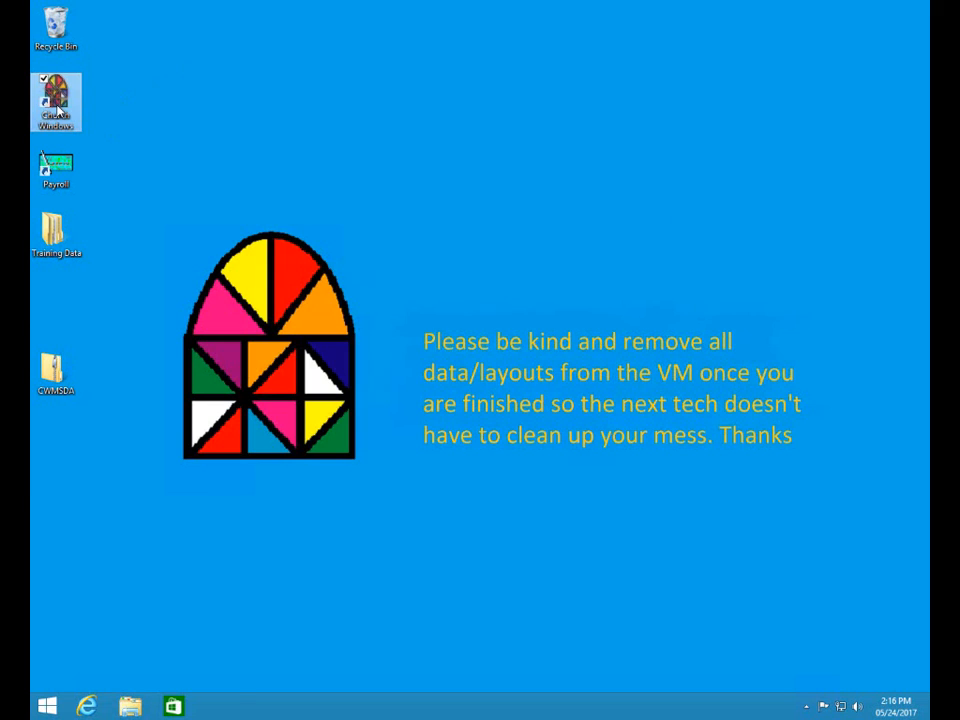
double_click(57, 110)
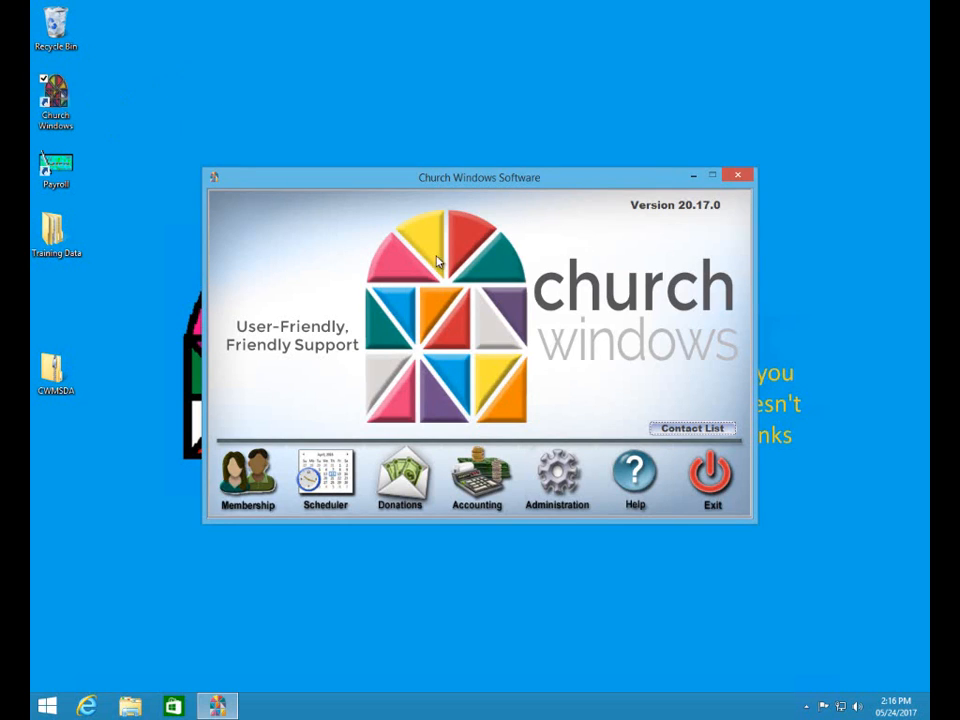
left_click(237, 490)
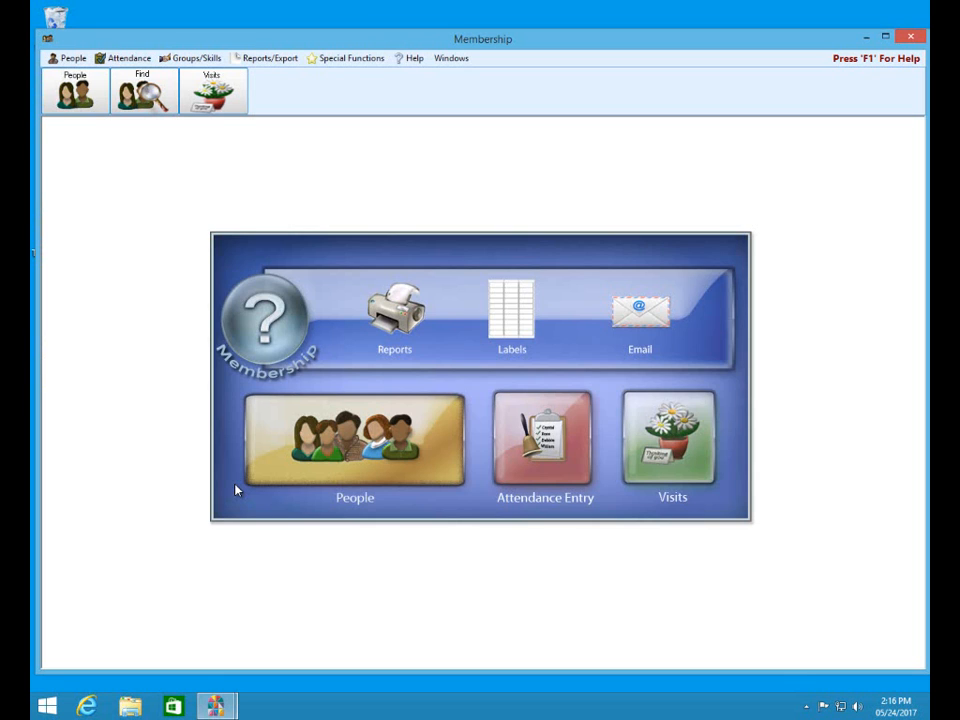
left_click(330, 451)
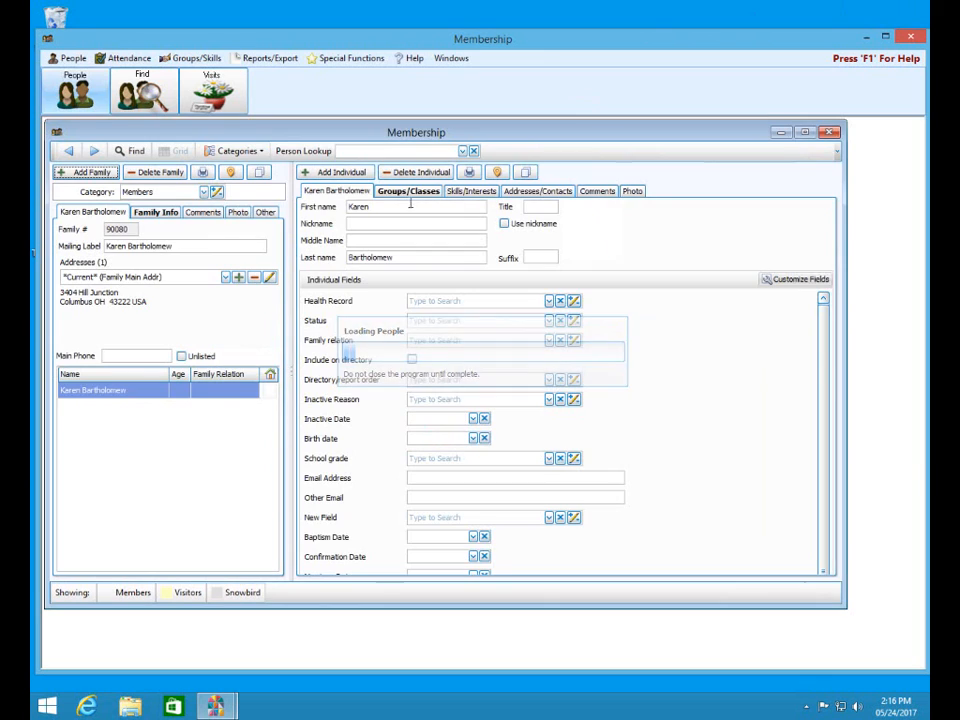
- Assign the family to Snowbird and filter to Snowbird only; the next record crashes the program
left_click(205, 192)
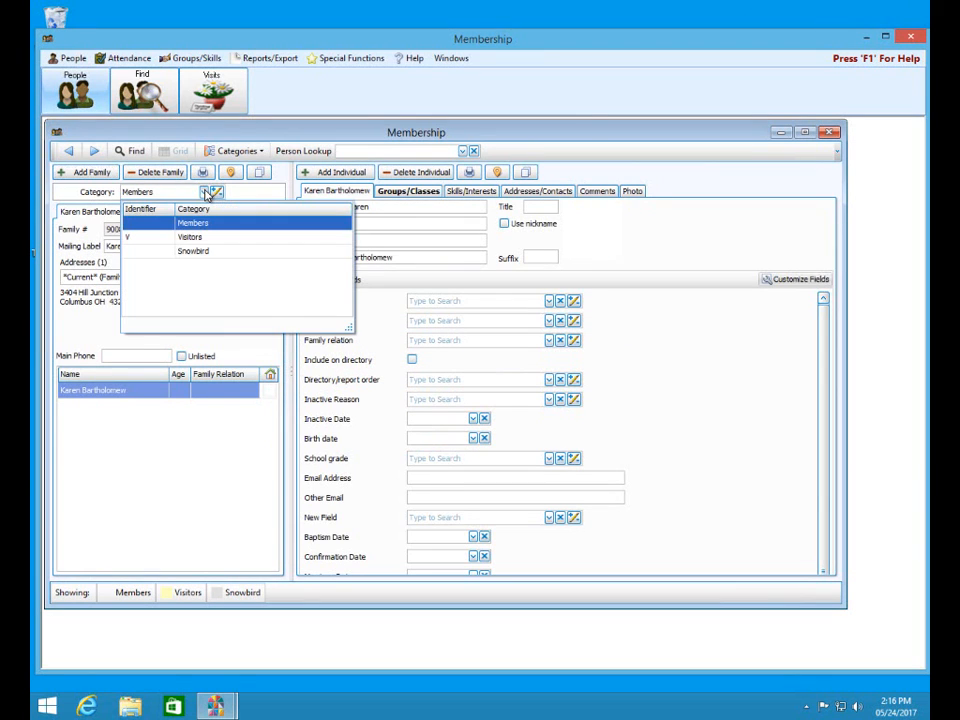
left_click(195, 252)
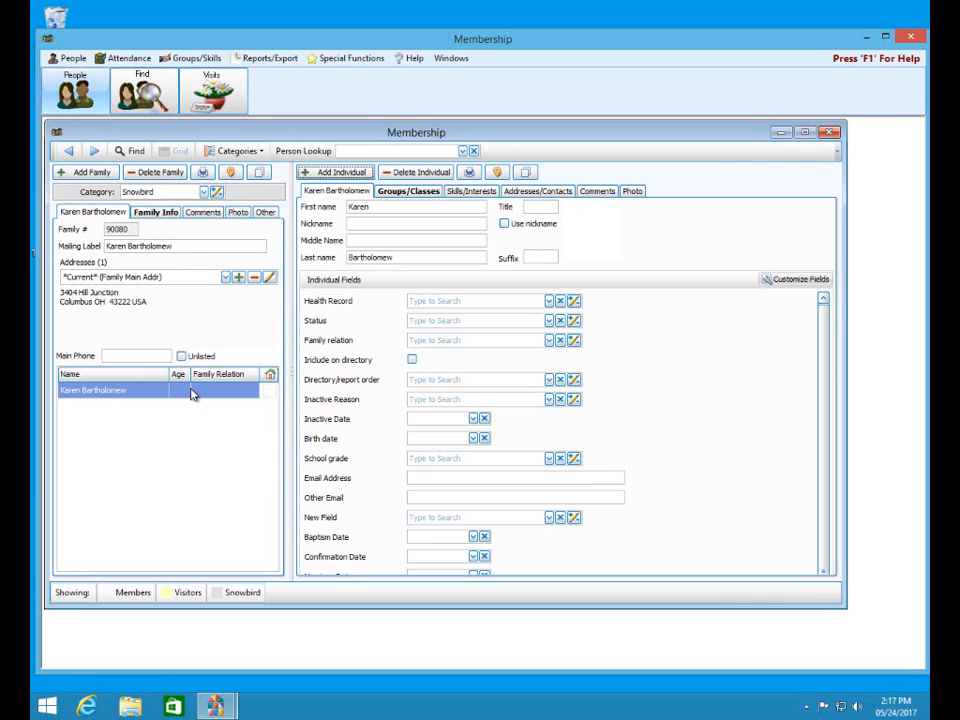
left_click(262, 153)
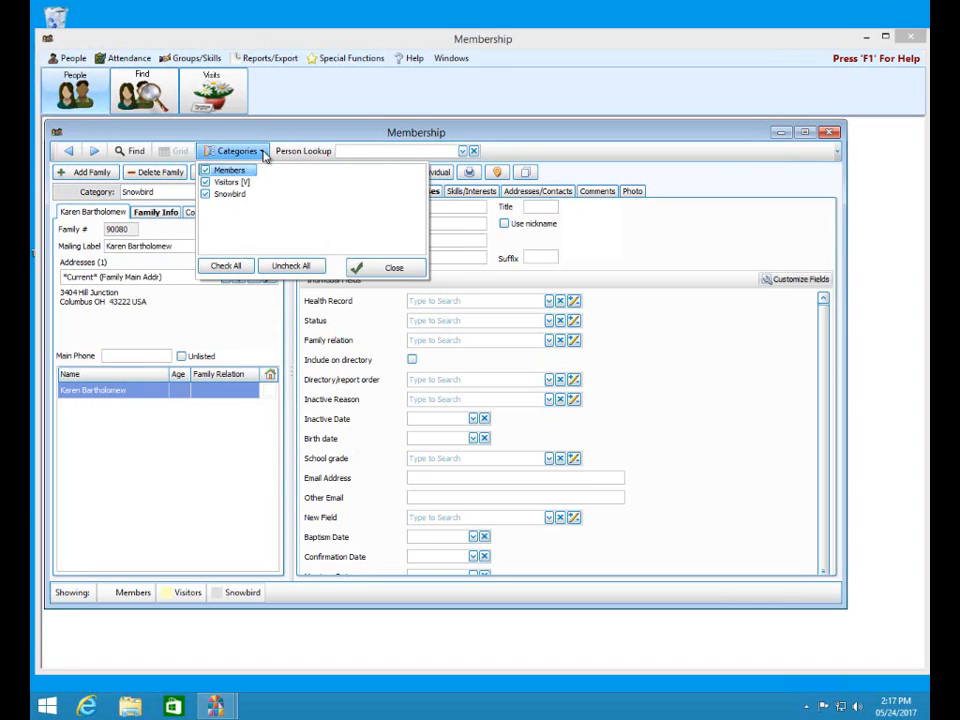
left_click(272, 268)
left_click(205, 195)
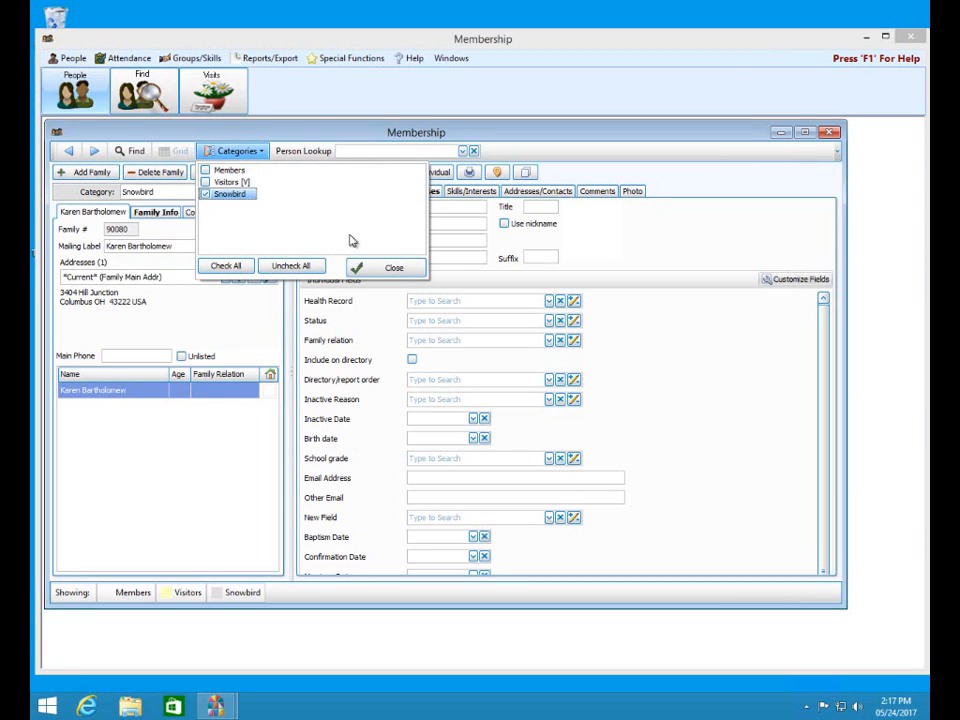
left_click(385, 267)
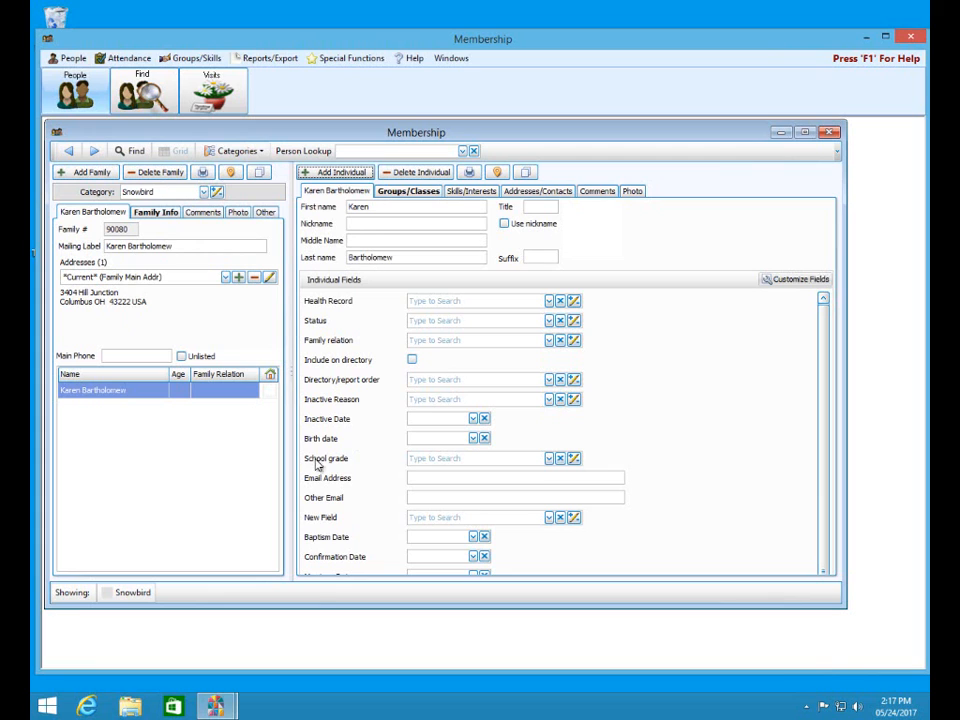
left_click(96, 151)
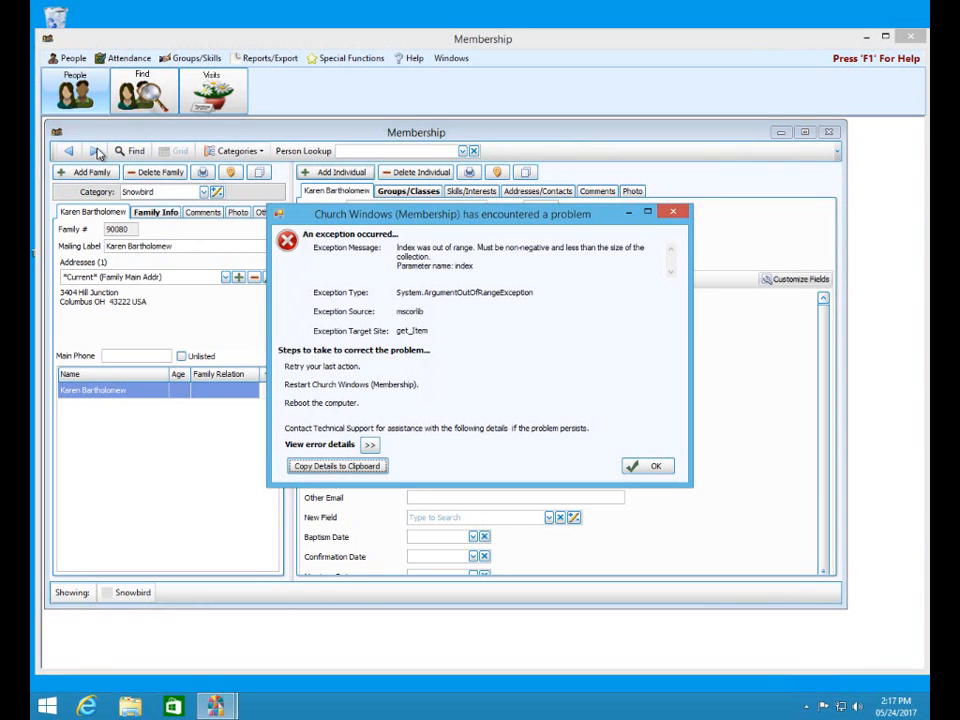
left_click(676, 215)
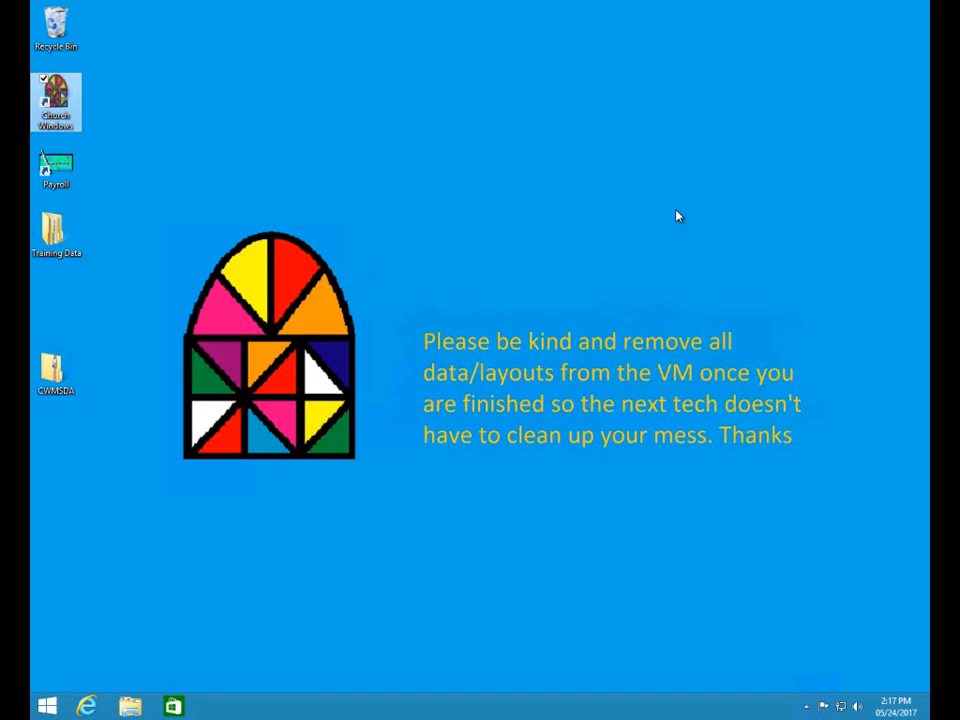
- Relaunch Church Windows from its desktop shortcut to reach the version 20.17.0 launcher
double_click(52, 111)
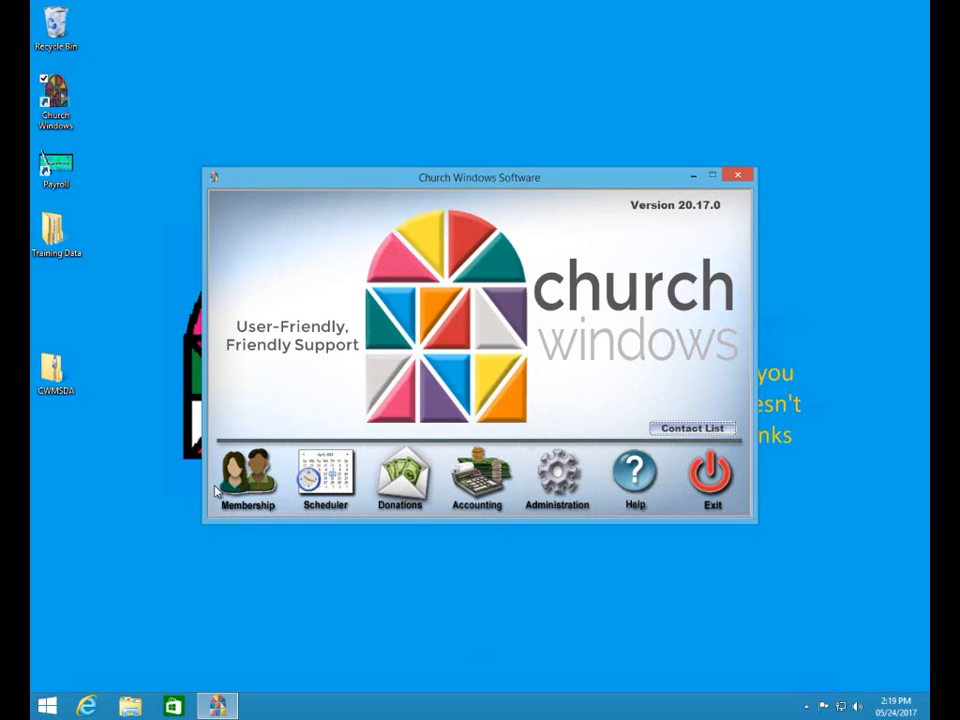
- Open Membership's People records and maximize both the Membership window and the member record
left_click(245, 485)
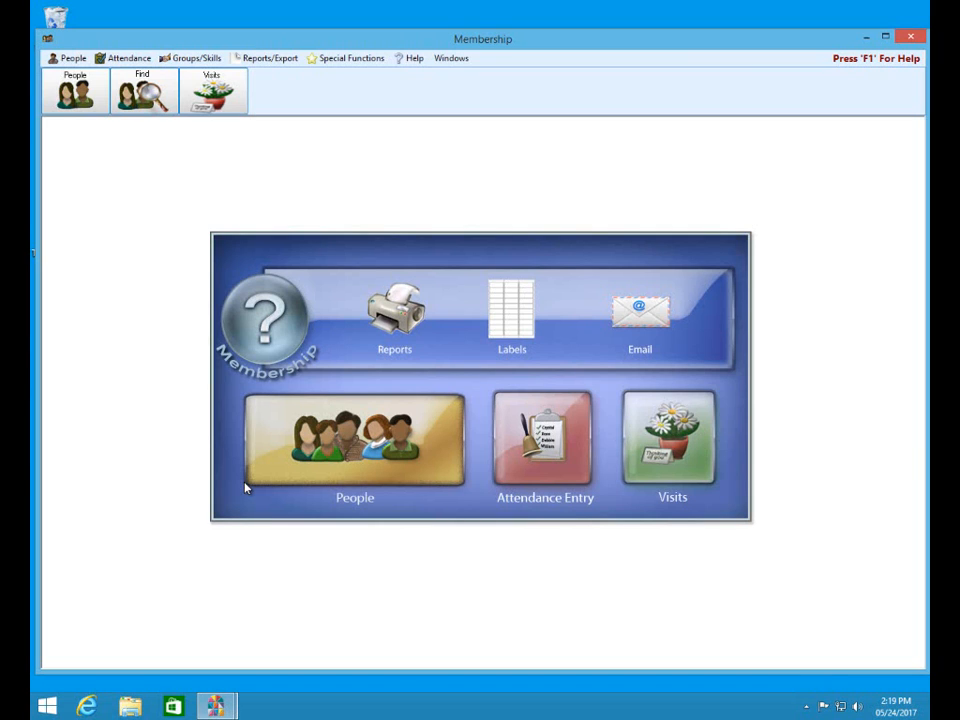
left_click(355, 424)
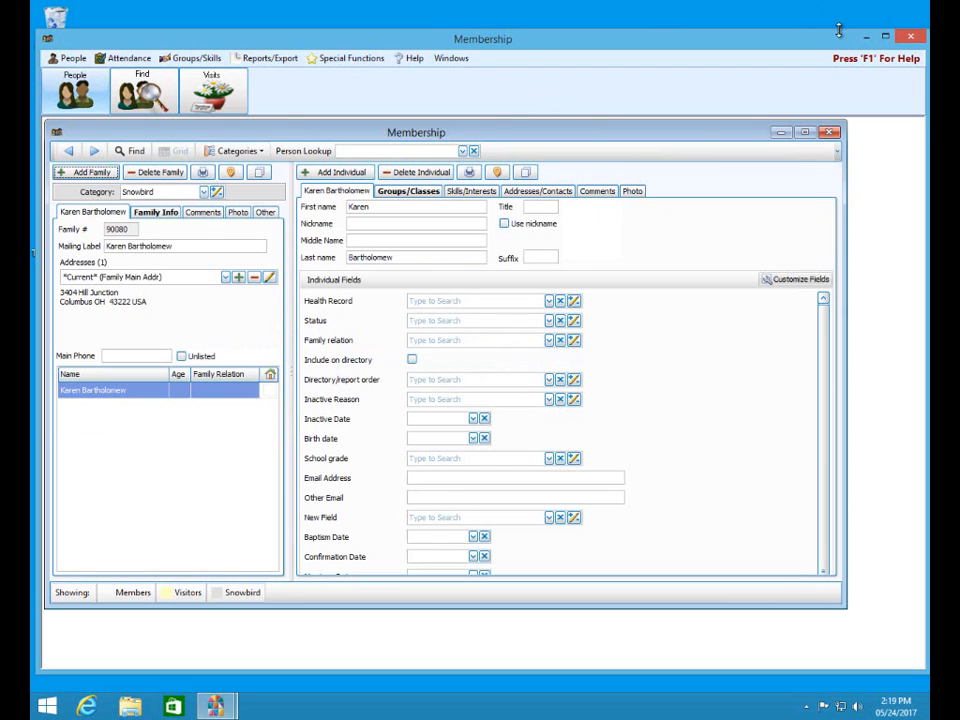
left_click(886, 38)
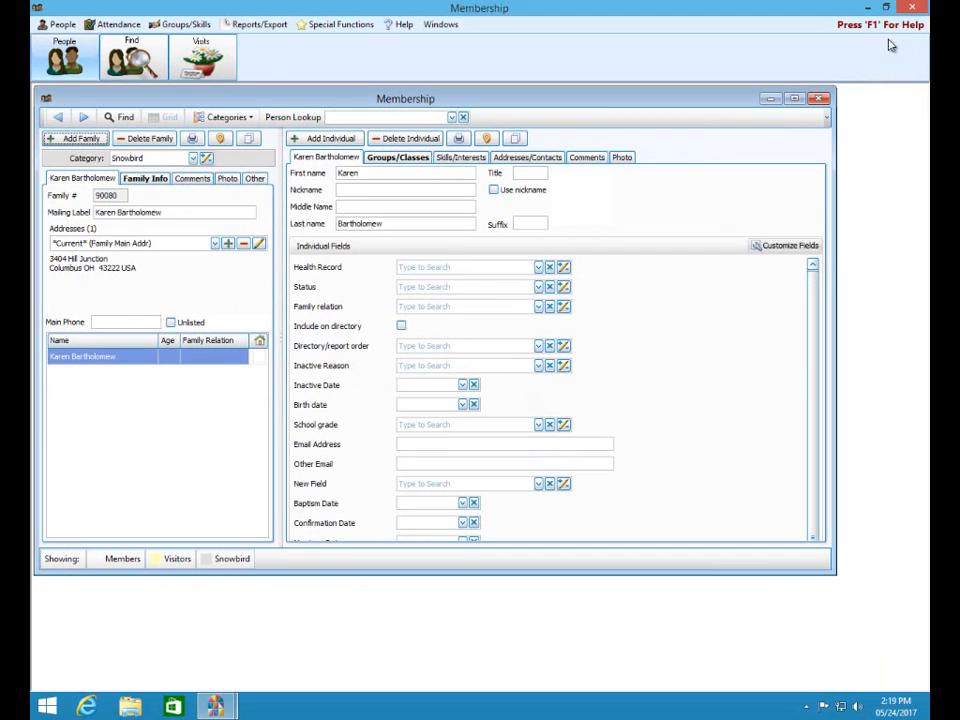
left_click(794, 98)
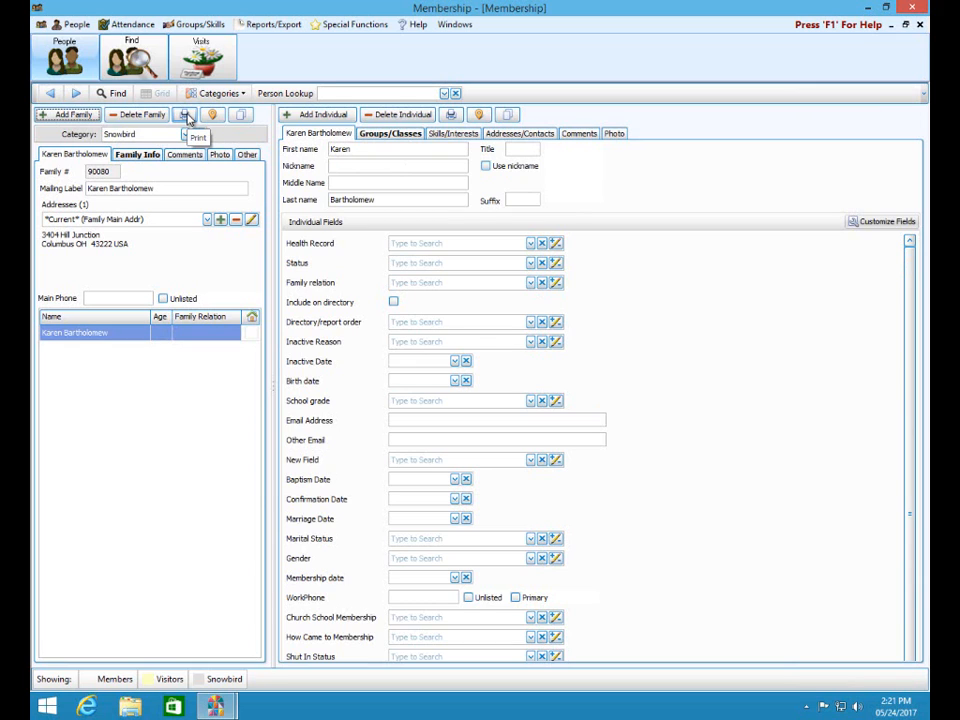
- Try printing the family record, dismiss the not-implemented crash, and relaunch Church Windows
left_click(187, 118)
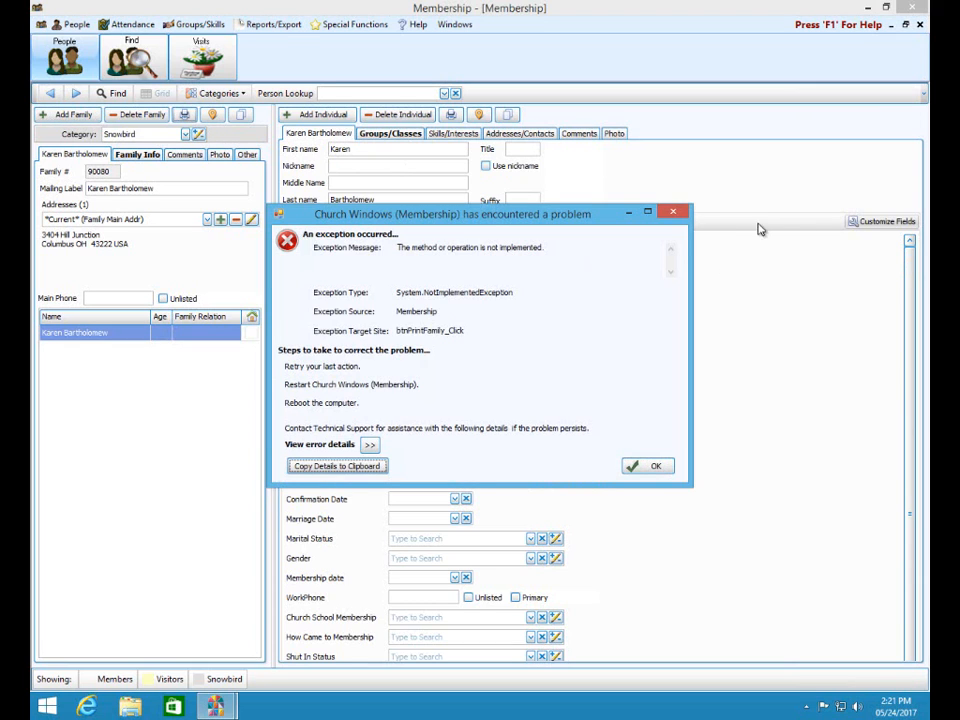
left_click(673, 213)
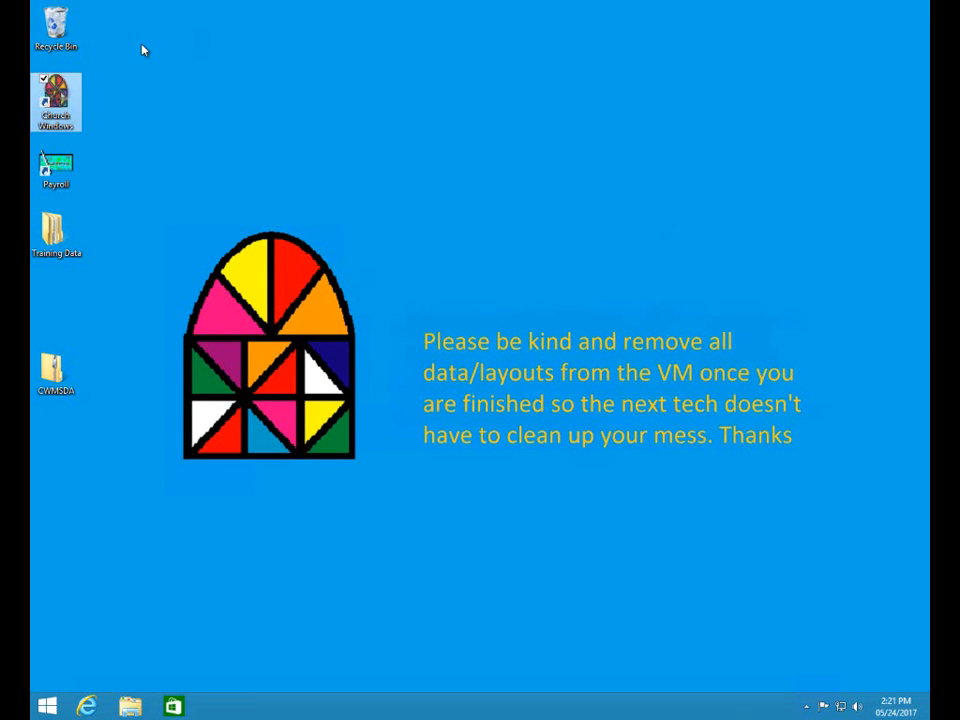
double_click(55, 100)
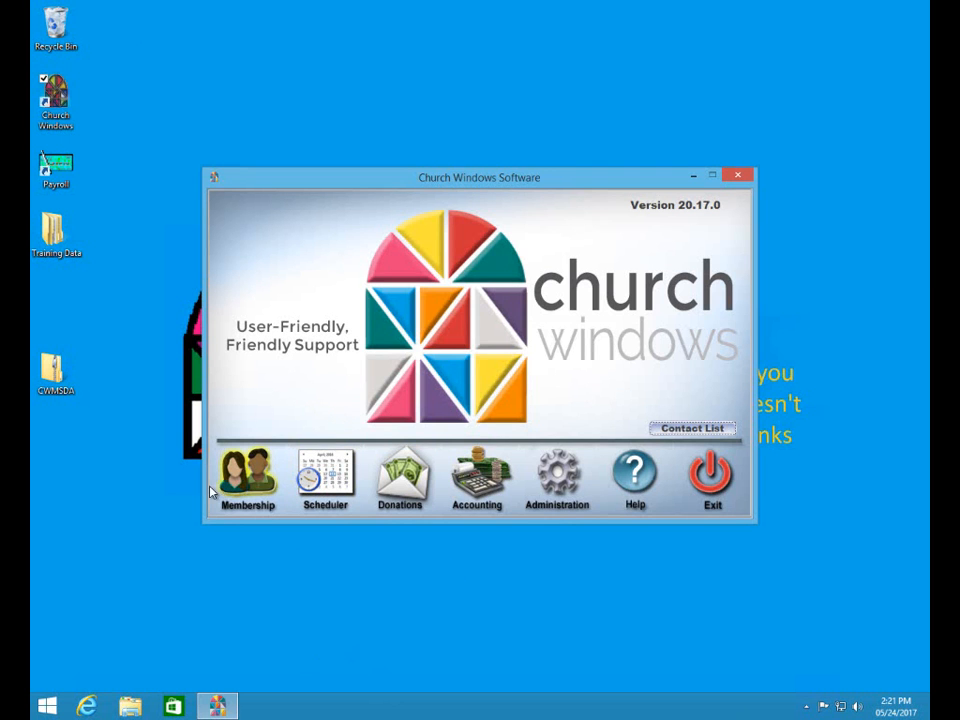
- Reopen Membership's People records, copy the individual's address, and switch to Internet Explorer
left_click(238, 490)
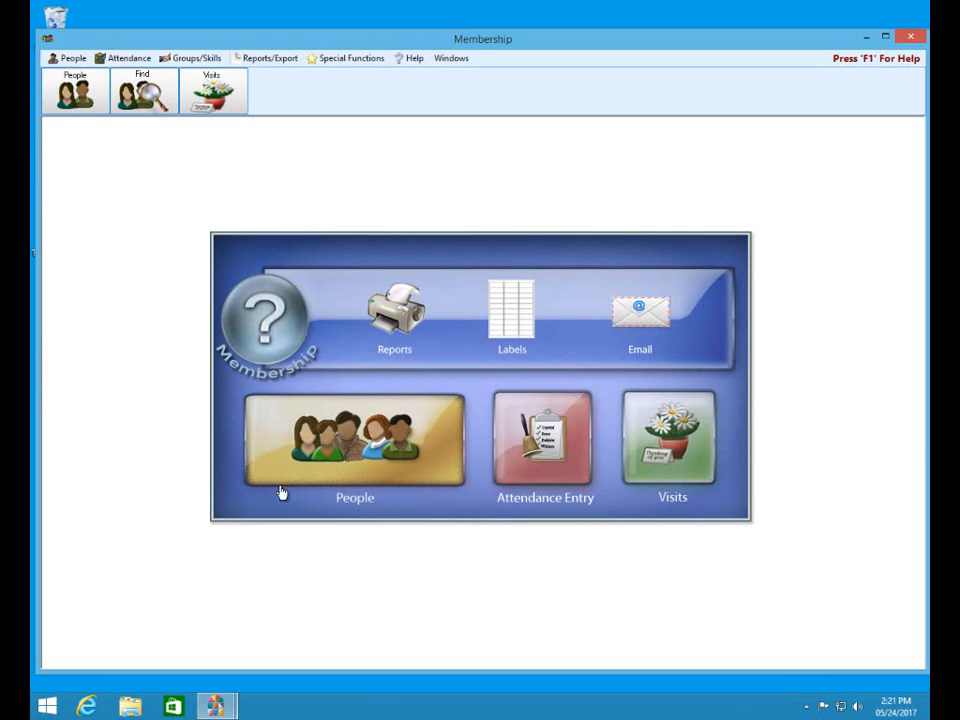
left_click(337, 451)
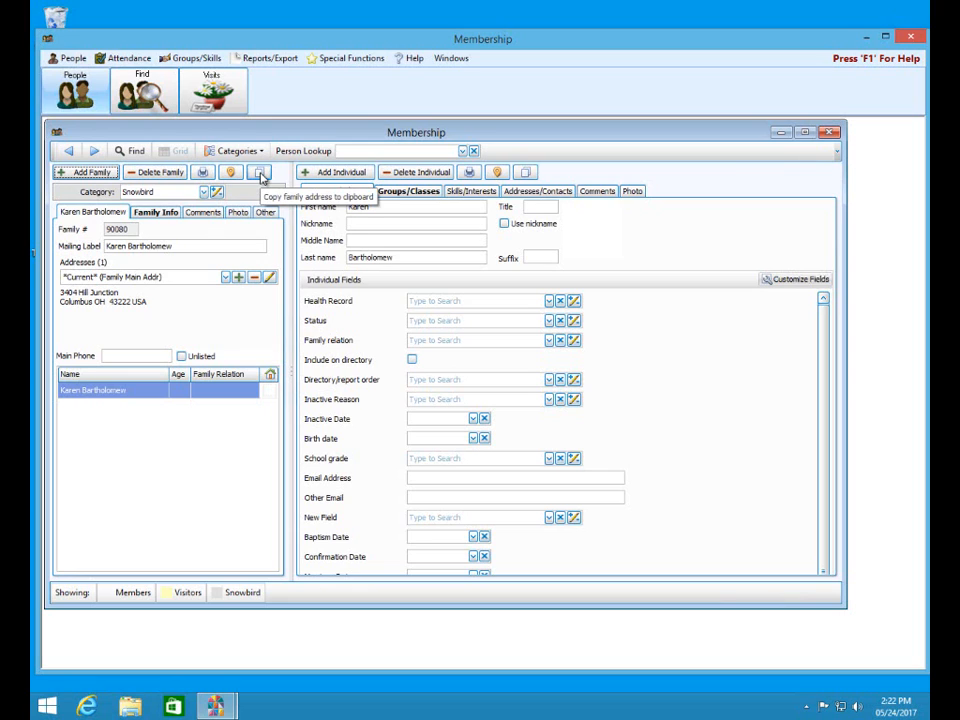
left_click(527, 175)
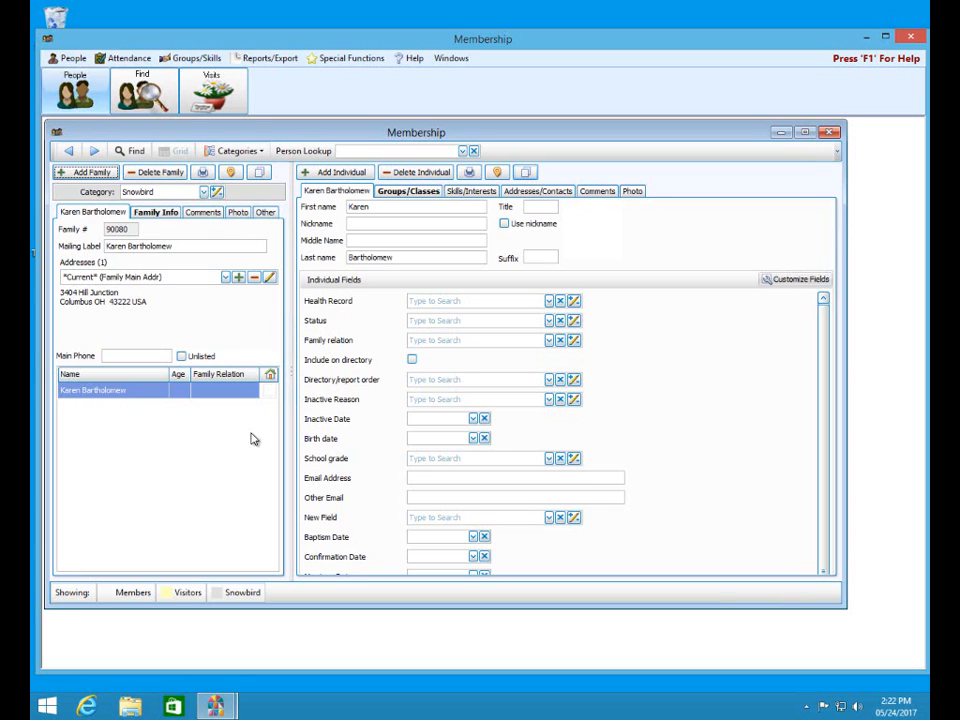
left_click(87, 708)
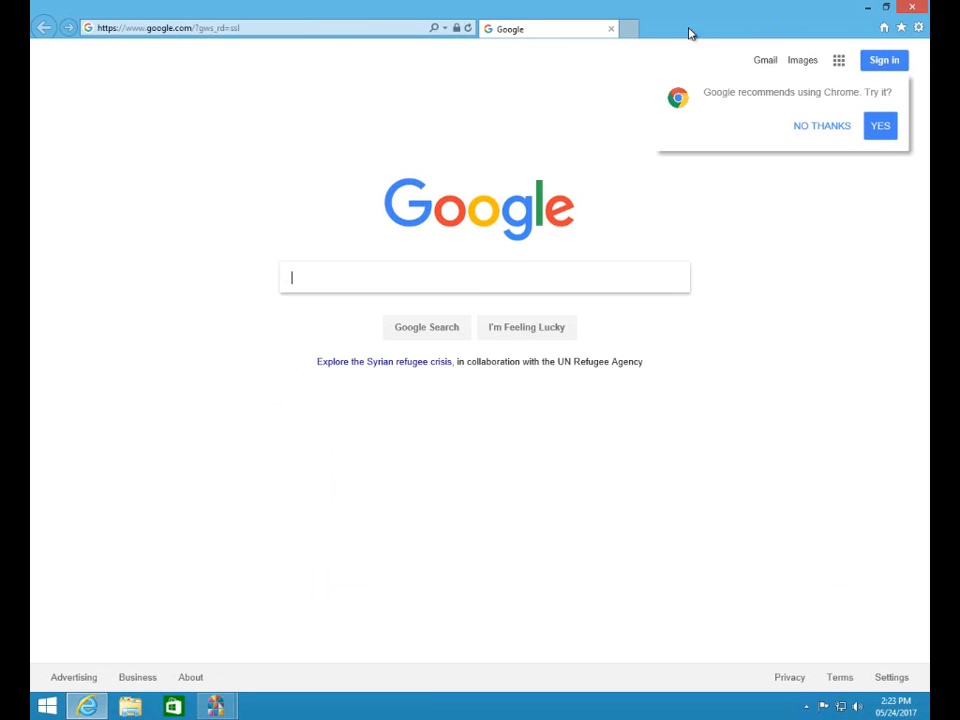
left_click(321, 27)
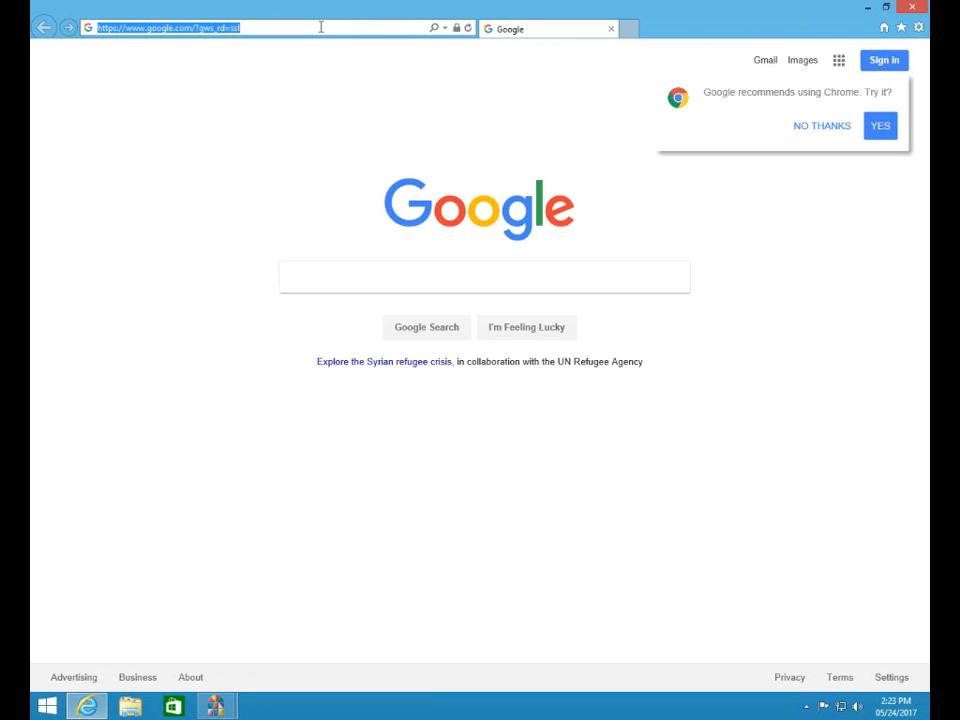
type("ww")
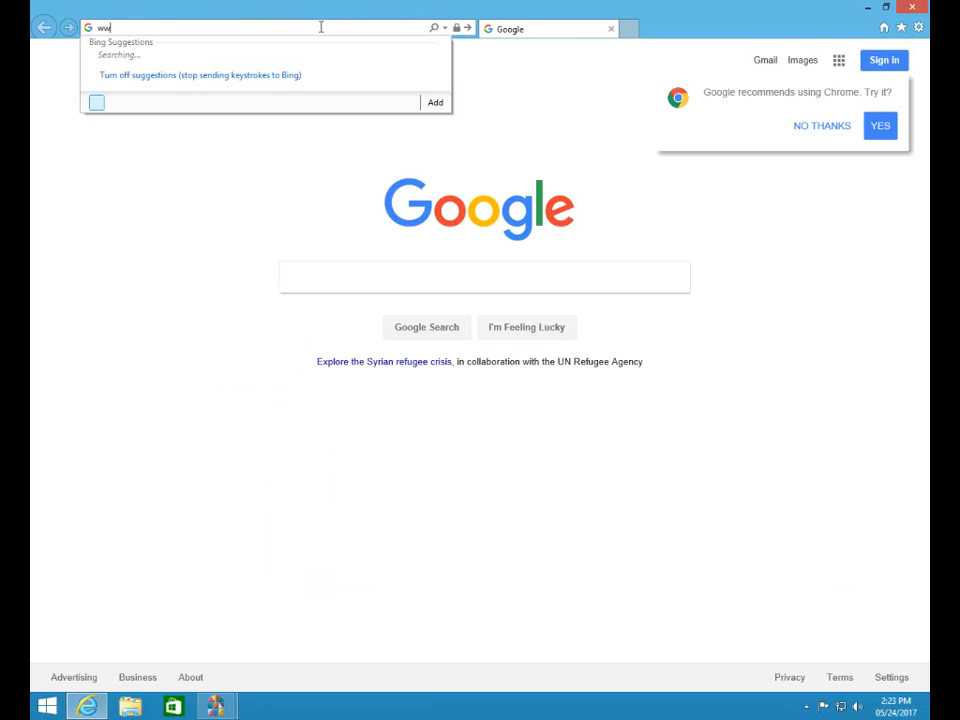
type("w.churchwindows.")
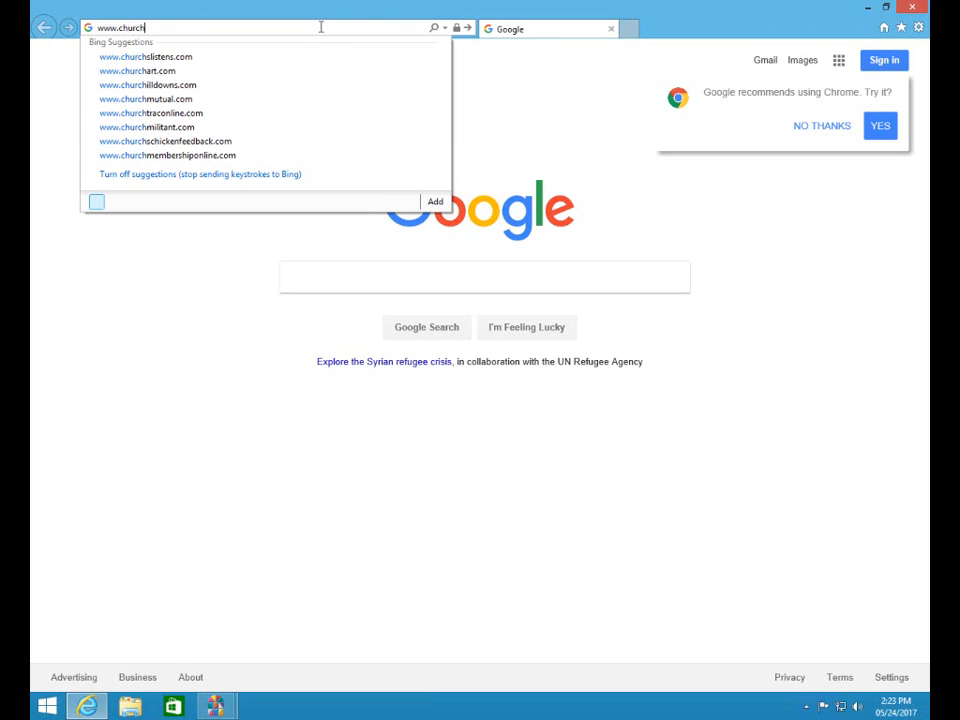
type("com")
key("Return")
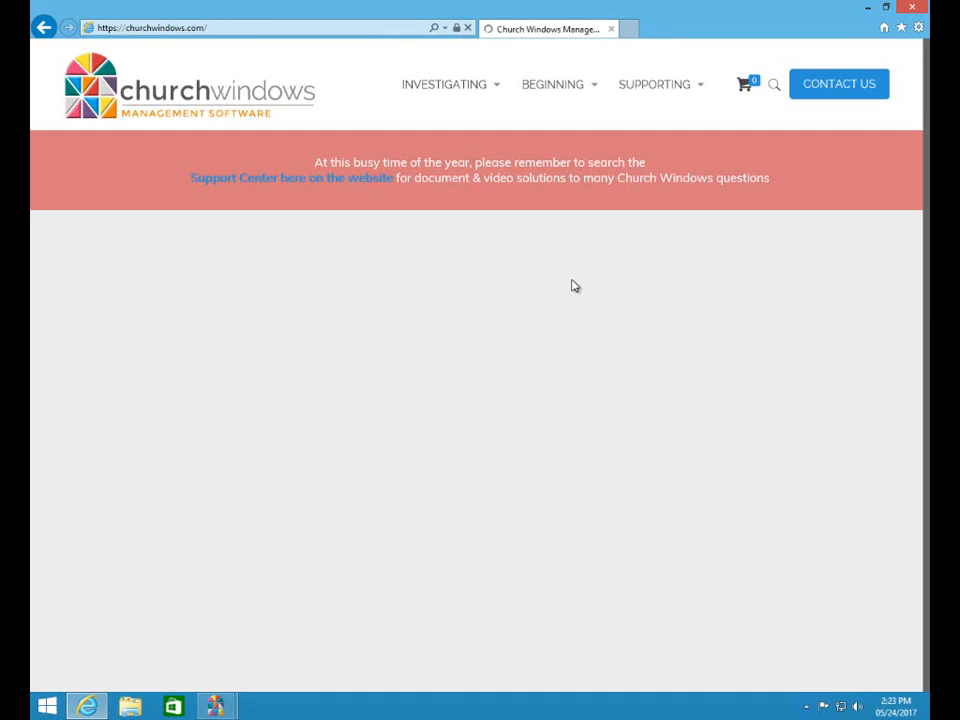
- Open the BEGINNING section of churchwindows.com
left_click(595, 91)
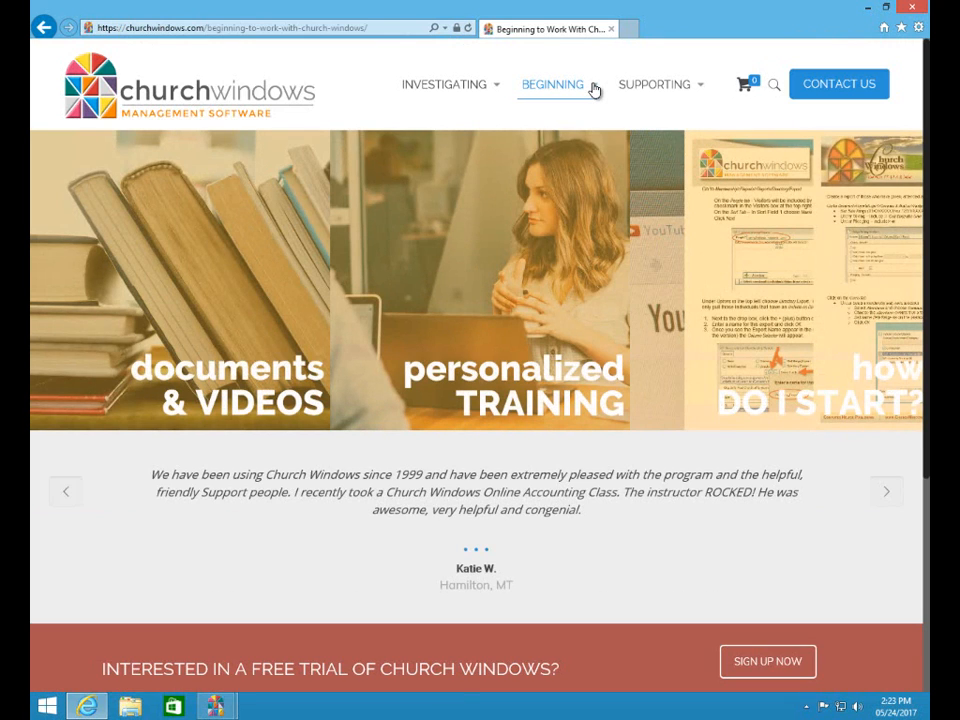
left_click(595, 91)
mouse_move(553, 86)
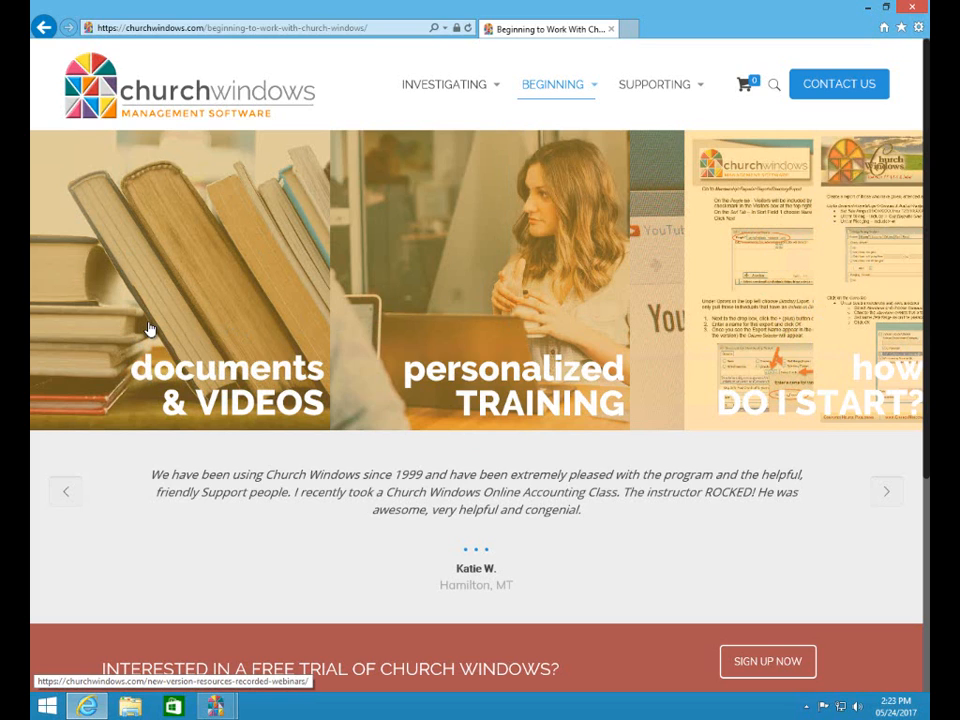
mouse_move(597, 91)
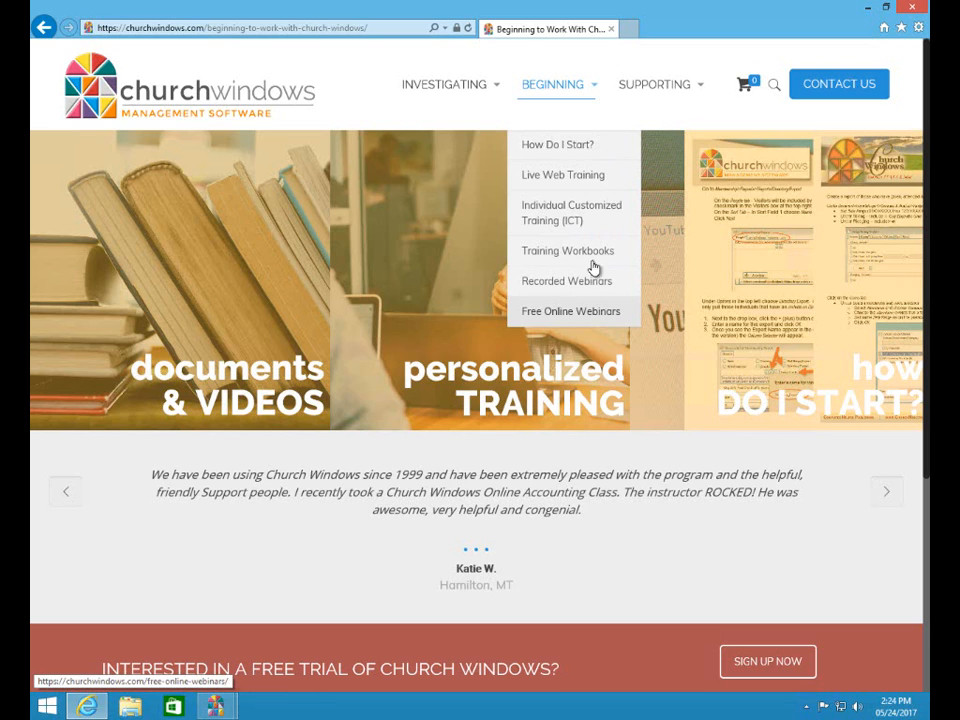
- Browse the Beginning page's documents & videos, personalized training and How do I start sections
mouse_move(621, 111)
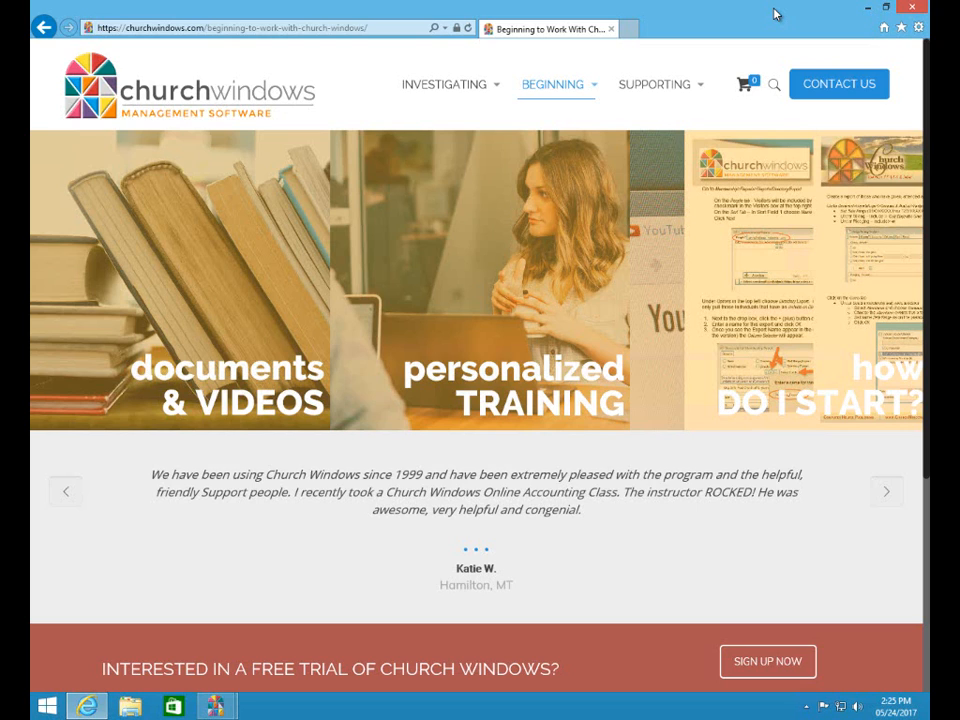
- Bring Membership back from the taskbar and maximize it and the inner member record
mouse_move(216, 707)
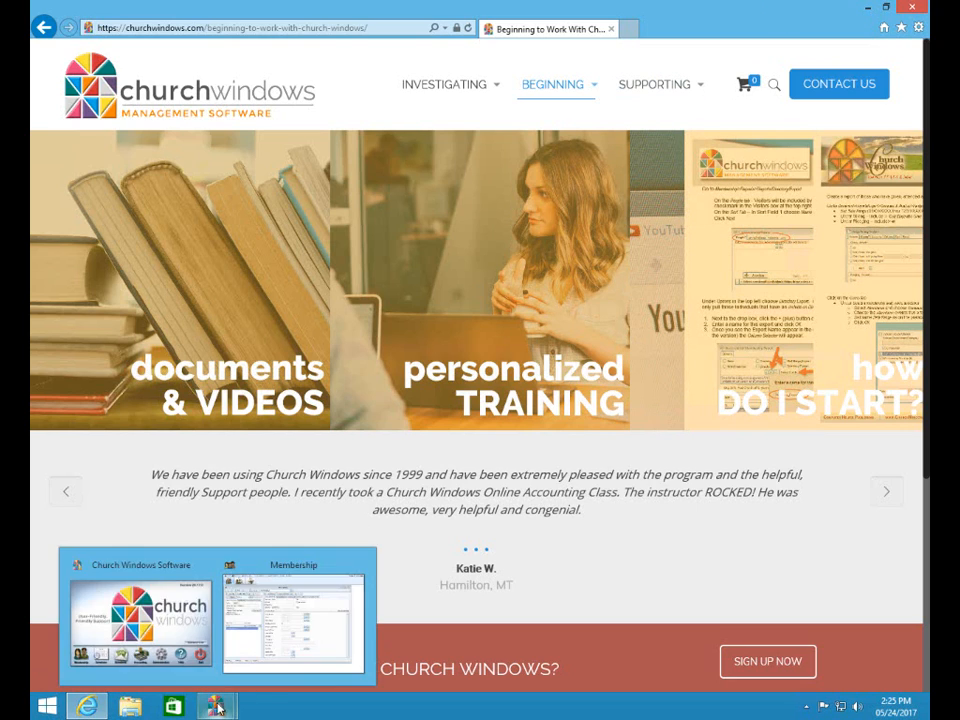
left_click(259, 574)
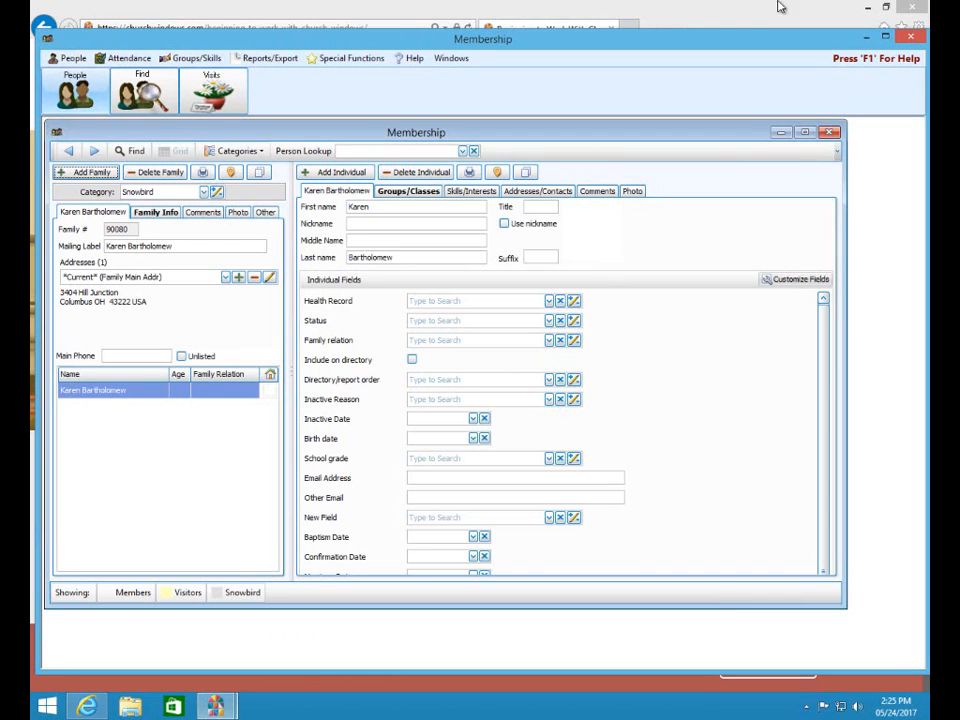
left_click(884, 36)
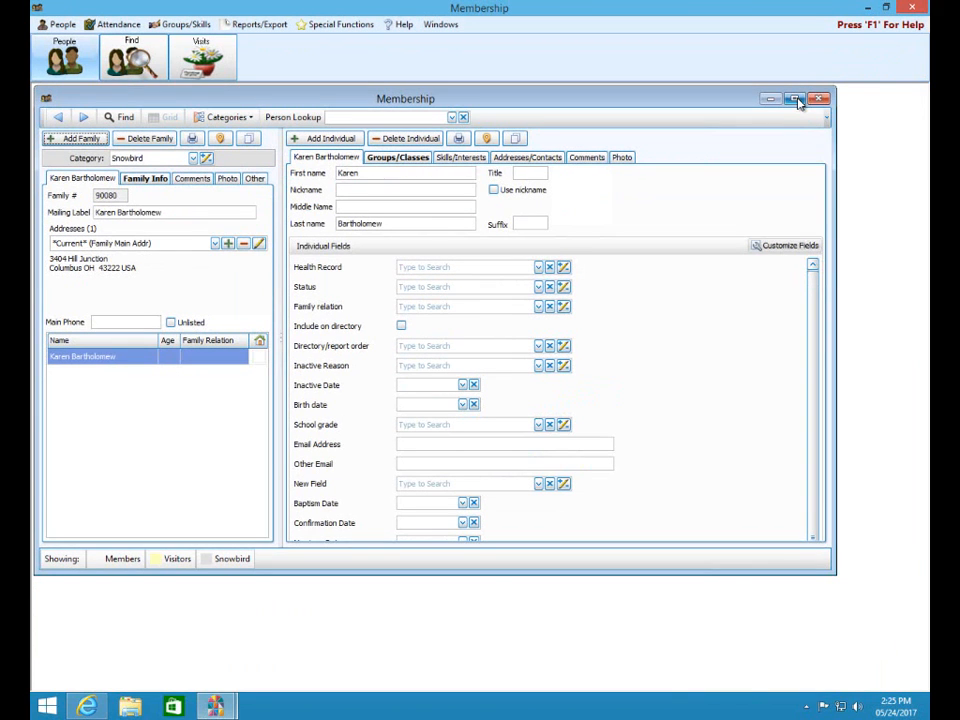
left_click(794, 99)
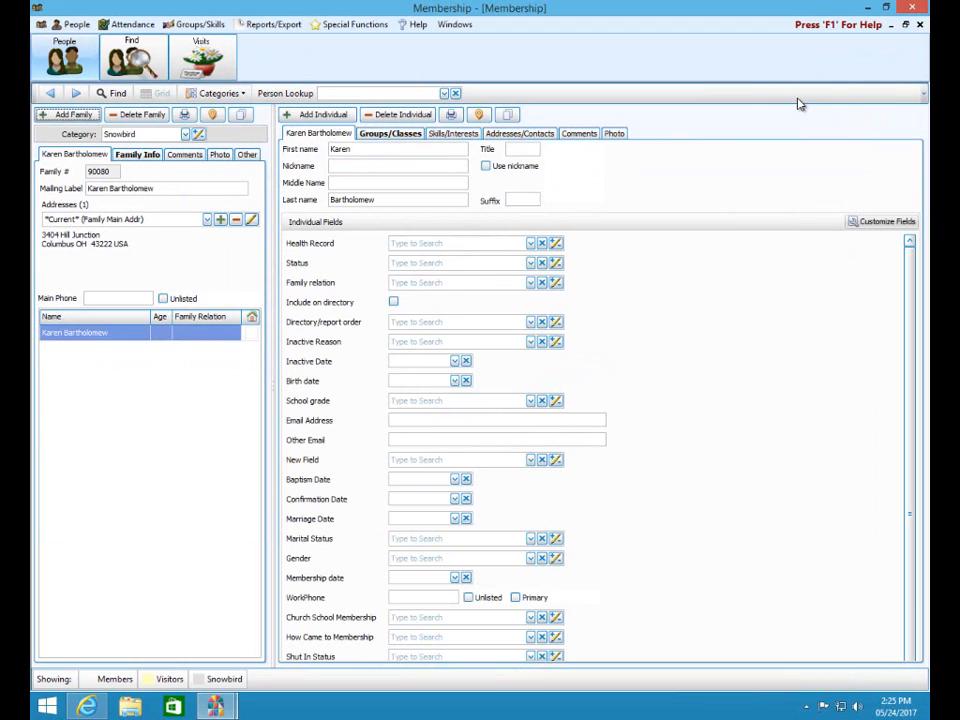